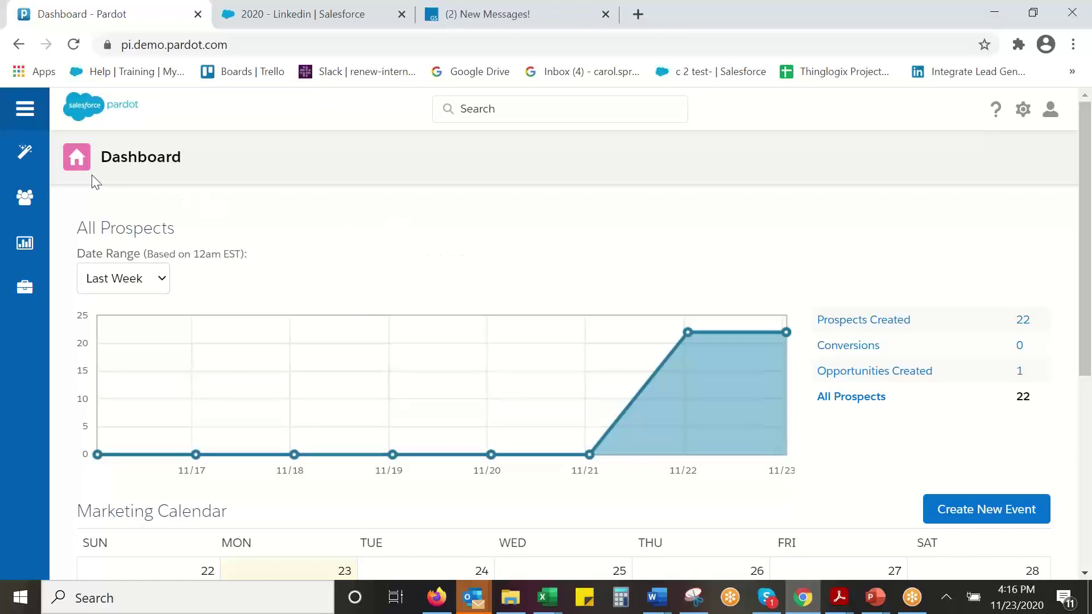
Look through the Marketing options and open the segmentation lists
{"action": "mouse_move", "coordinate": [18, 156]}
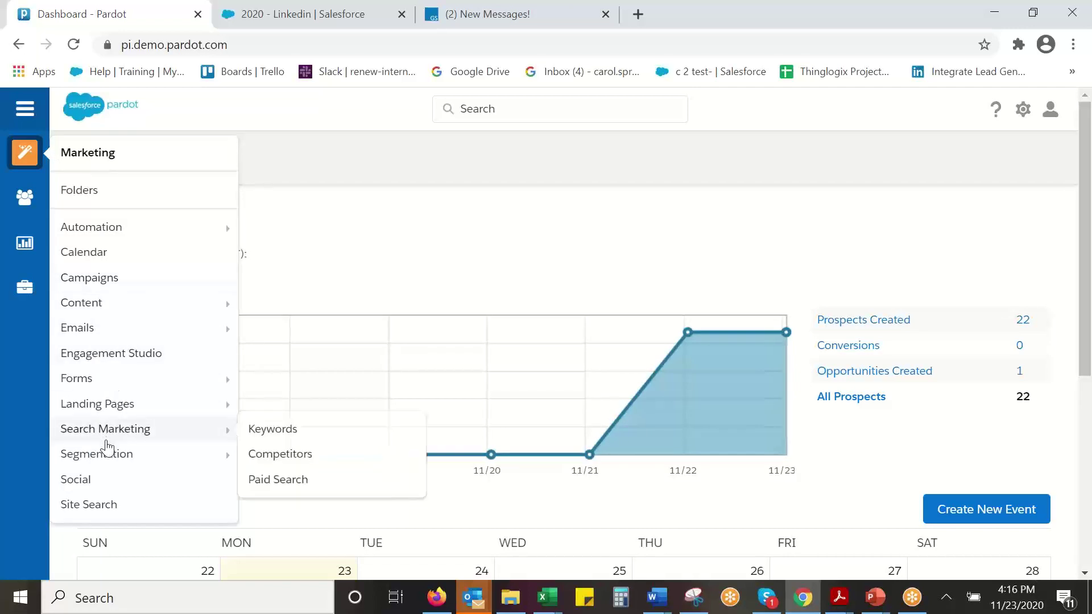
{"action": "mouse_move", "coordinate": [178, 462]}
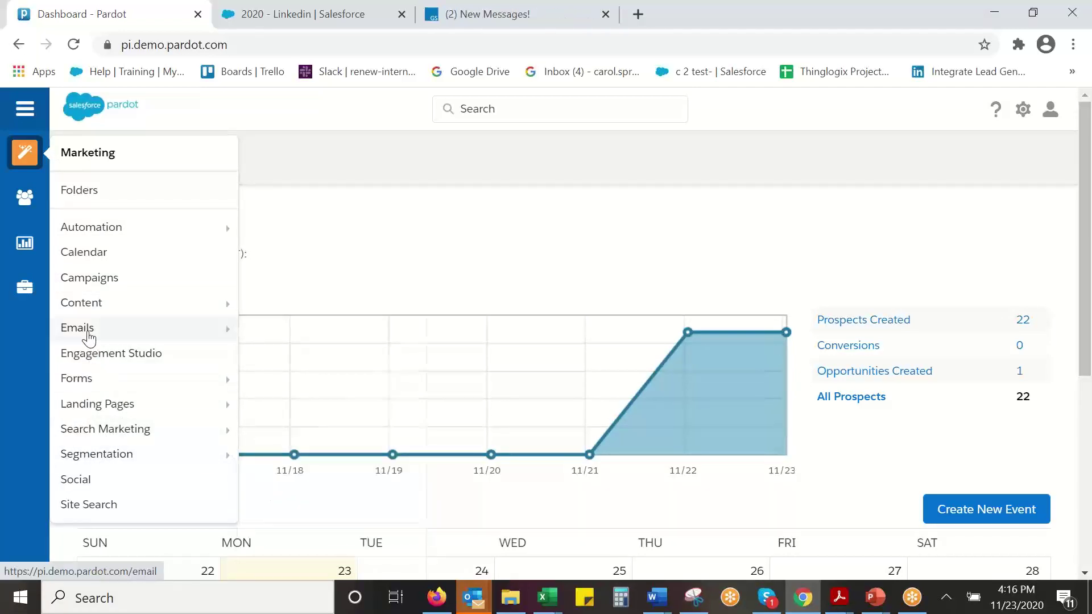
{"action": "mouse_move", "coordinate": [219, 336]}
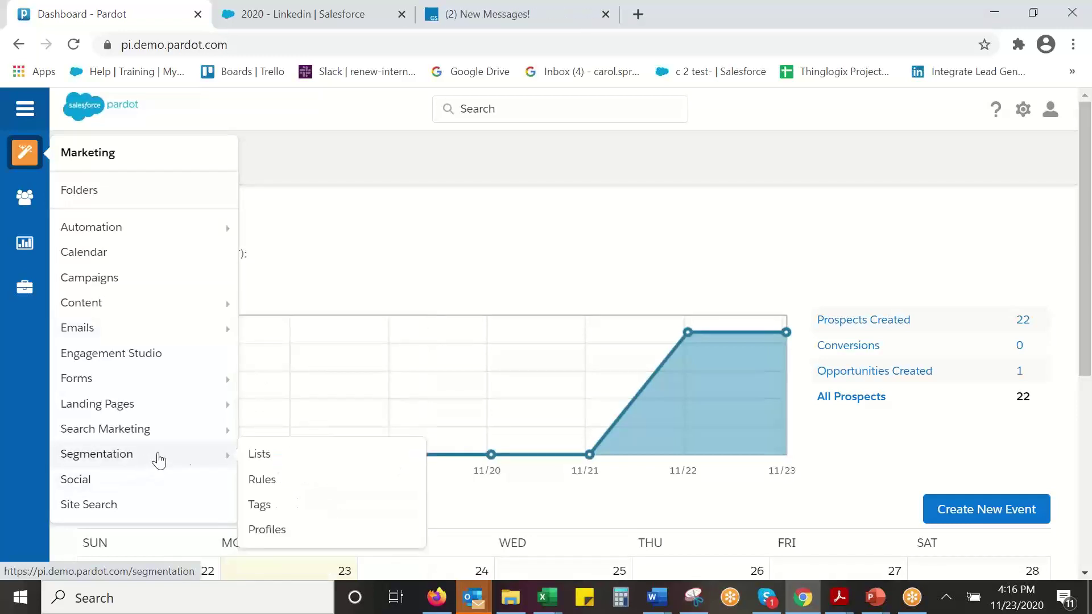
{"action": "left_click", "coordinate": [260, 455]}
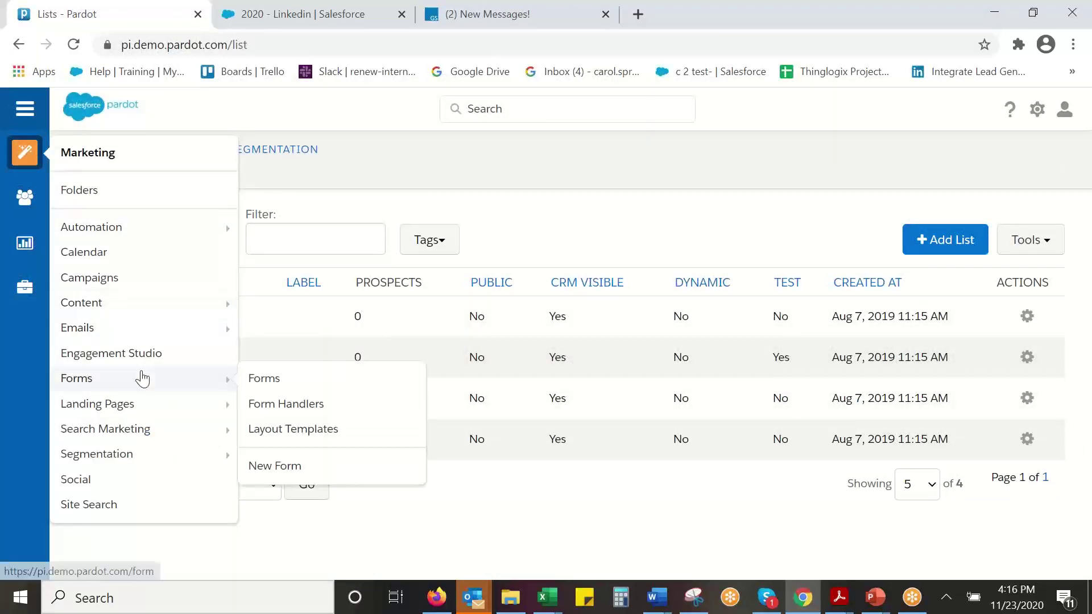
Start a new email template from the email templates page and name it "Sample 1"
{"action": "mouse_move", "coordinate": [121, 333]}
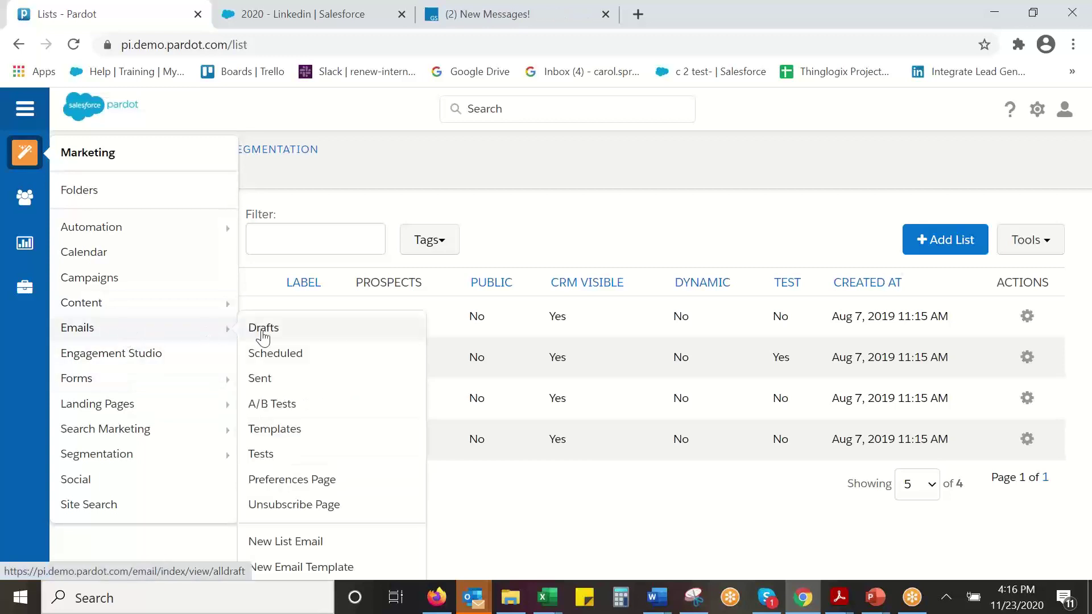
{"action": "left_click", "coordinate": [274, 432]}
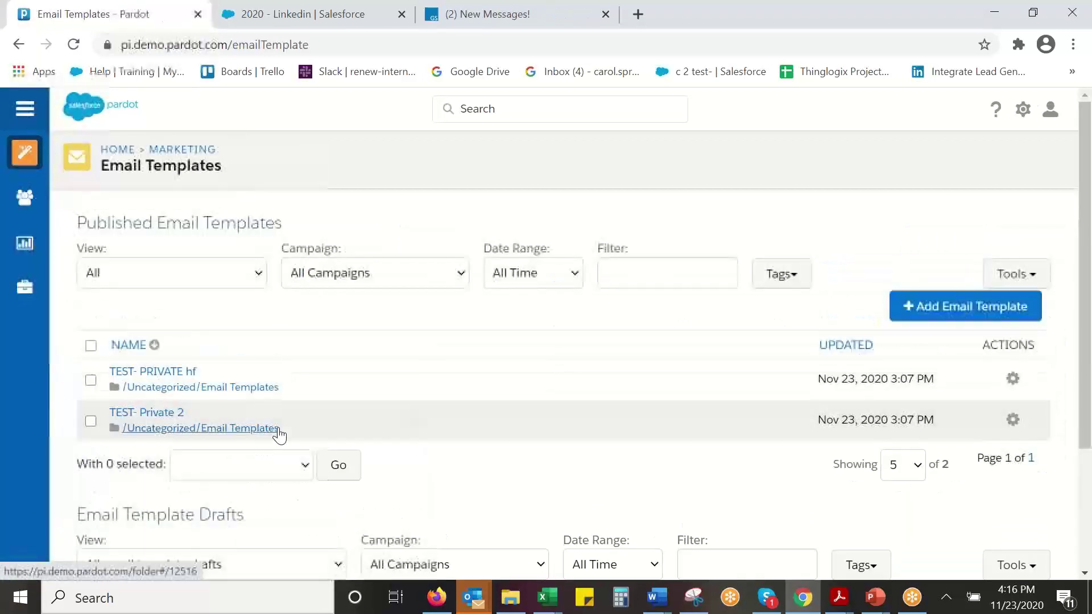
{"action": "left_click", "coordinate": [913, 316]}
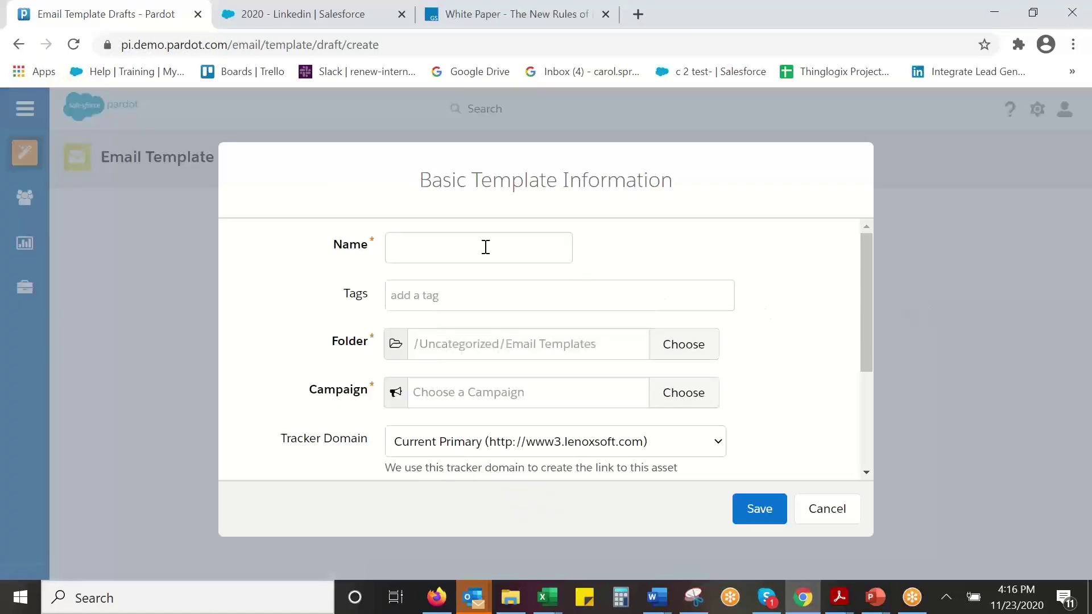
{"action": "left_click", "coordinate": [484, 247]}
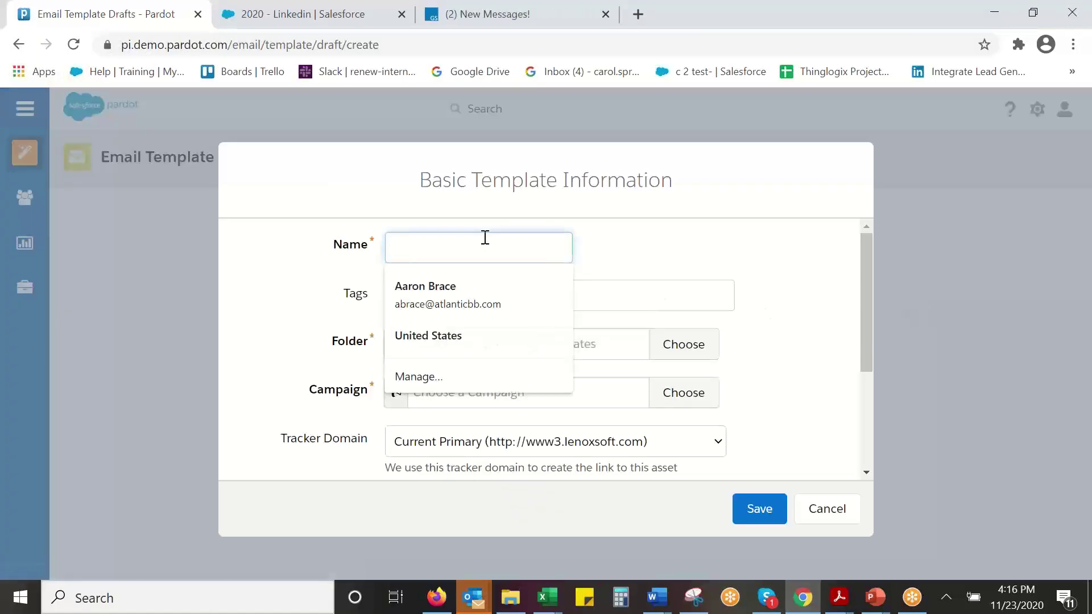
{"action": "type", "text": "Sample 1"}
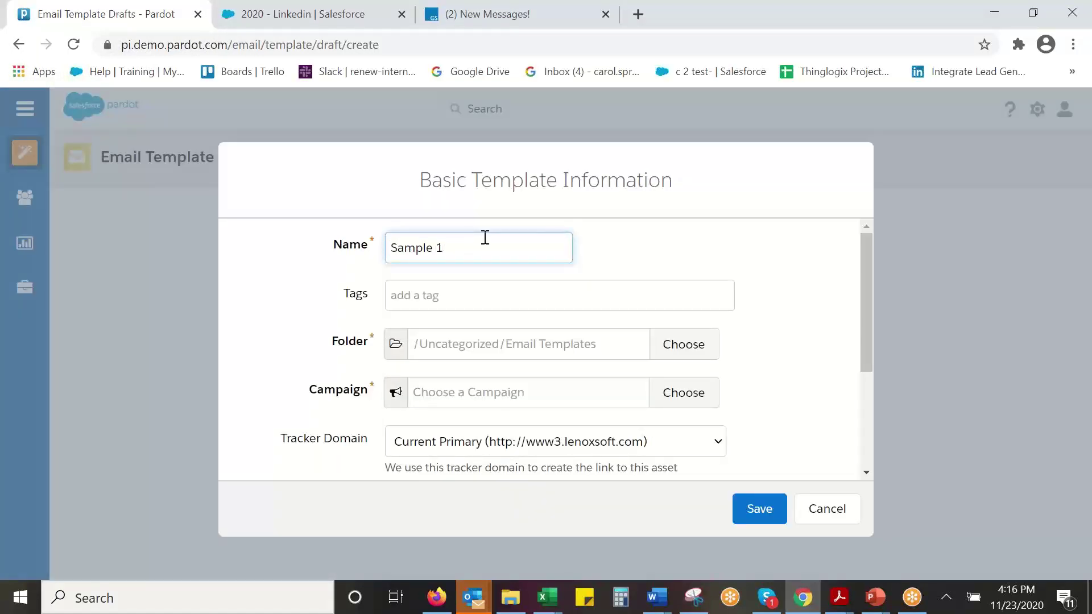
Set the template's folder to 2020 and its campaign to Webinars
{"action": "left_click", "coordinate": [675, 349]}
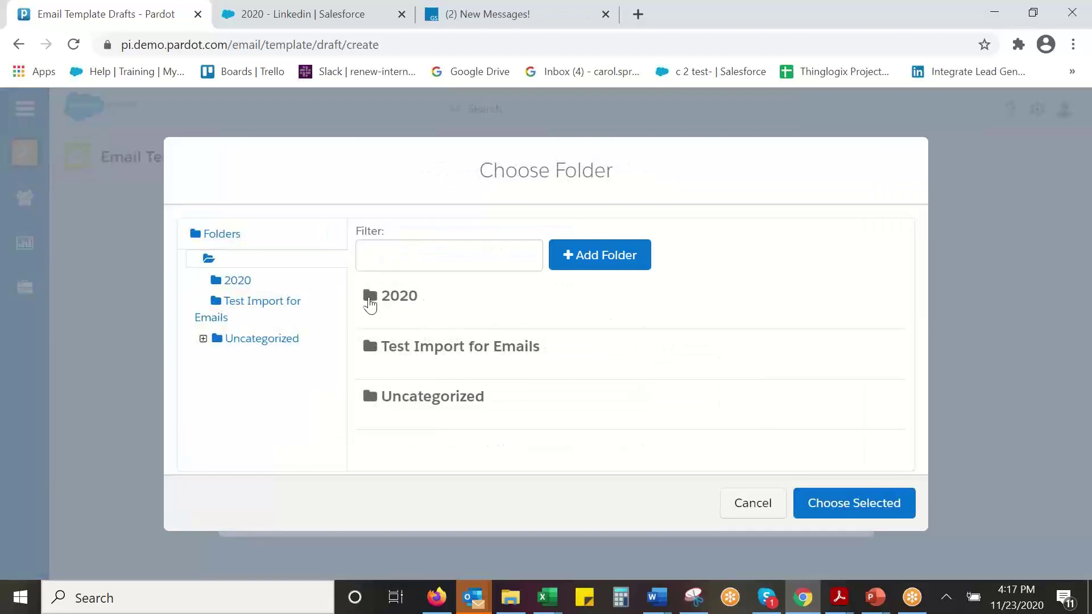
{"action": "left_click", "coordinate": [370, 305]}
{"action": "left_click", "coordinate": [856, 514]}
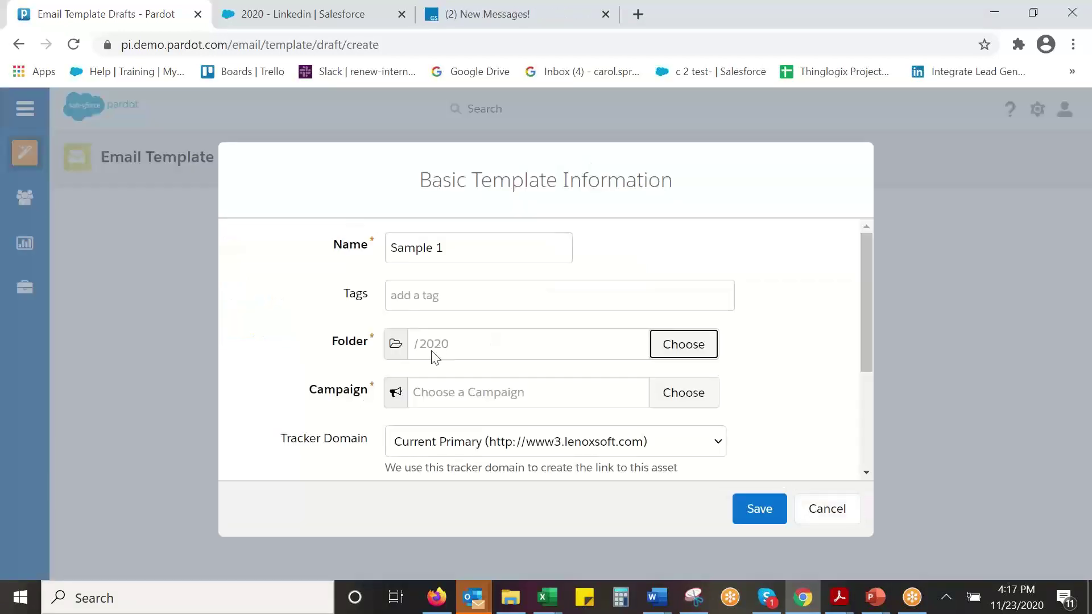
{"action": "left_click", "coordinate": [685, 392]}
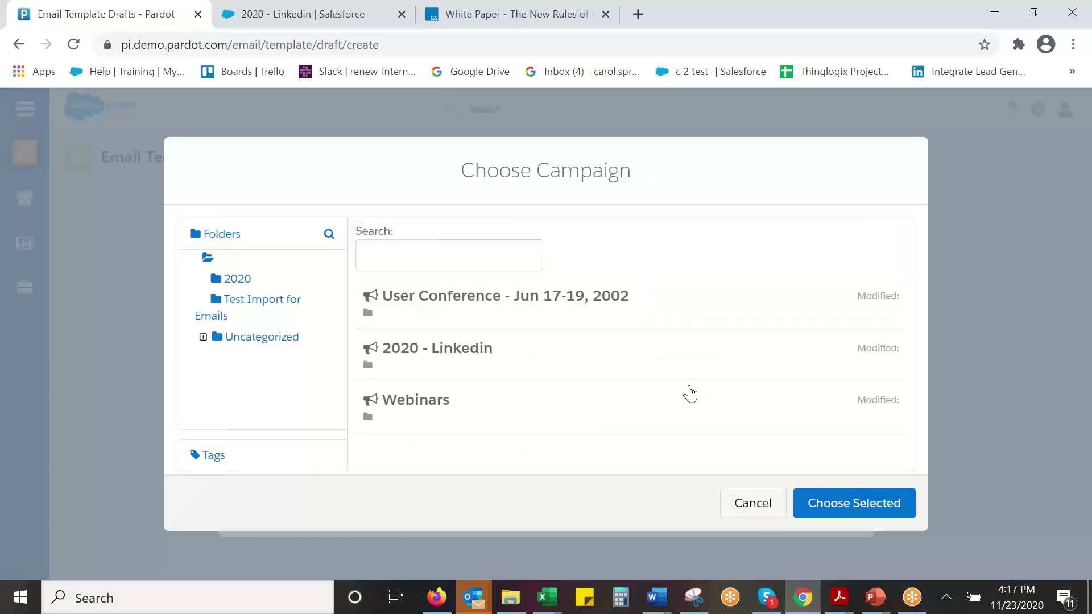
{"action": "left_click", "coordinate": [406, 399]}
{"action": "left_click", "coordinate": [846, 504]}
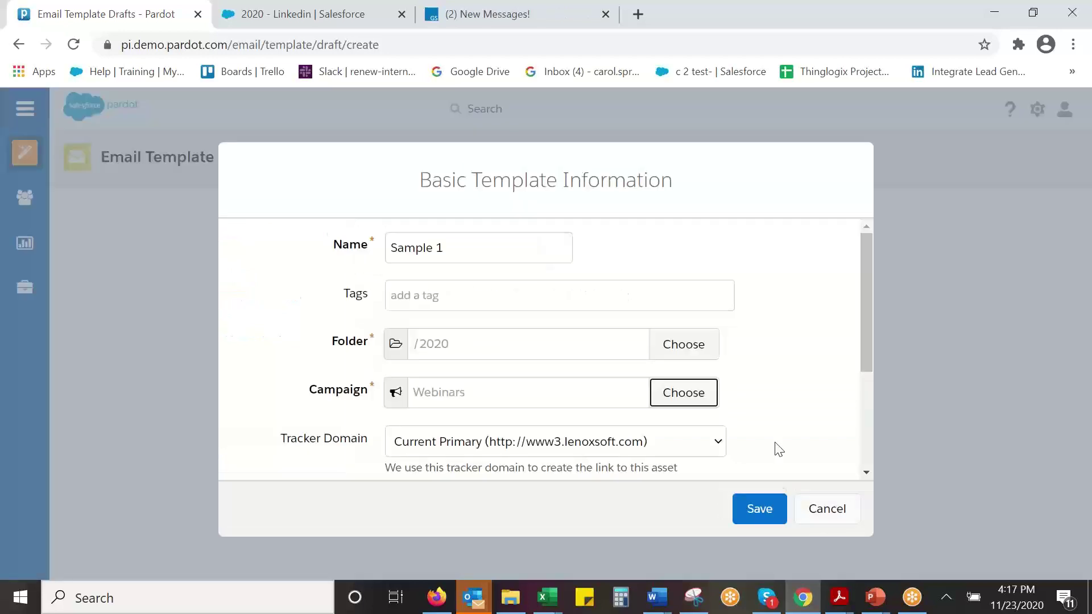
Enable the template for one to one emails, disable it for autoresponder emails, and save the basic information
{"action": "scroll", "coordinate": [800, 387], "scroll_direction": "down", "scroll_amount": 3}
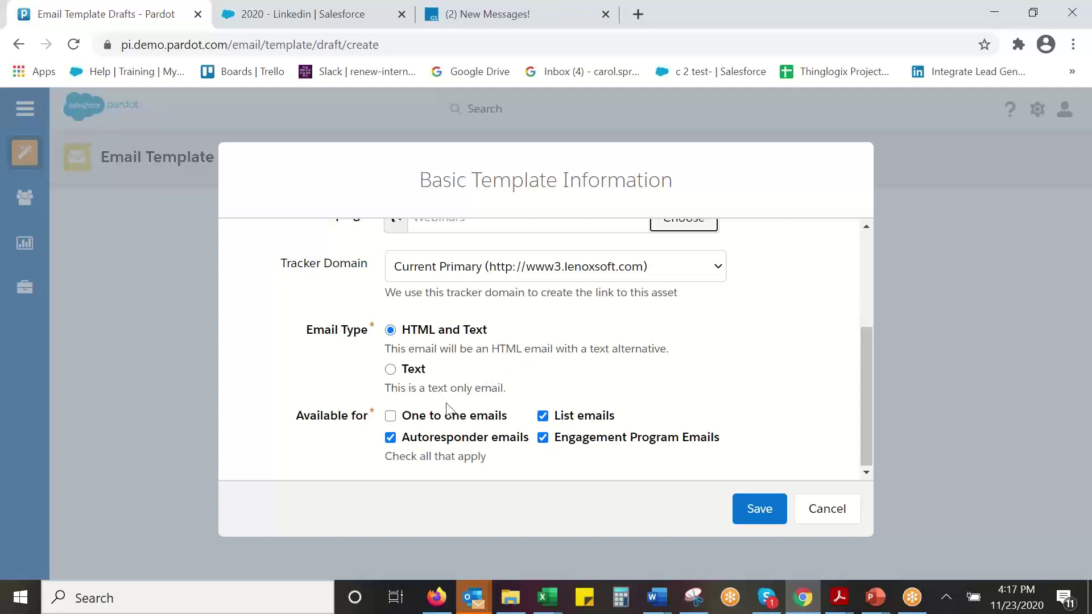
{"action": "left_click", "coordinate": [391, 417]}
{"action": "left_click", "coordinate": [390, 438]}
{"action": "left_click", "coordinate": [759, 509]}
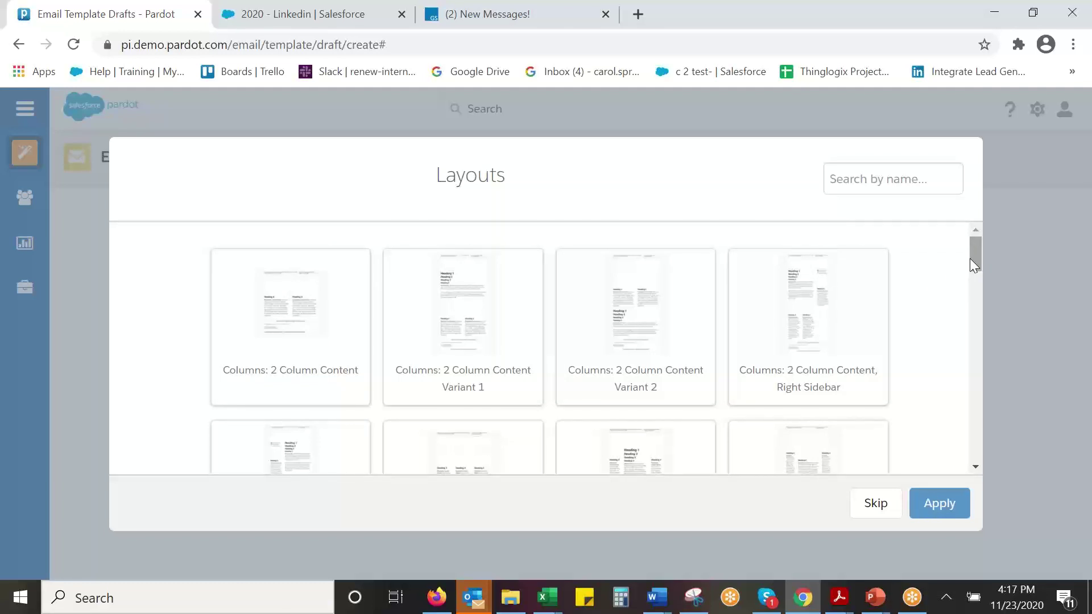
Apply the Responsive Image Basic layout to the template
{"action": "left_click_drag", "start_coordinate": [977, 257], "coordinate": [987, 437]}
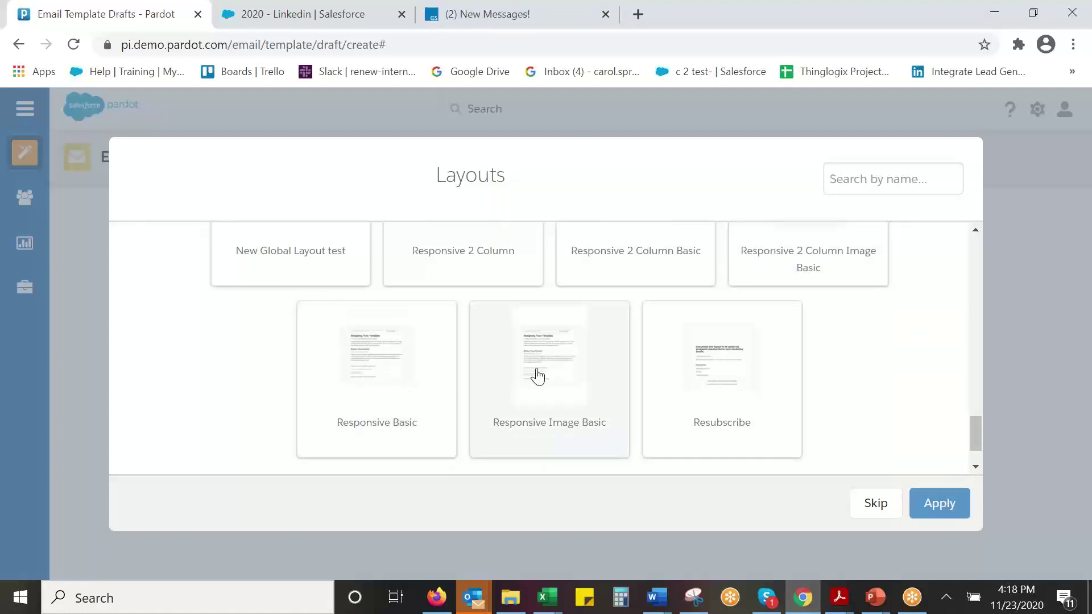
{"action": "left_click", "coordinate": [580, 379]}
{"action": "left_click", "coordinate": [947, 503]}
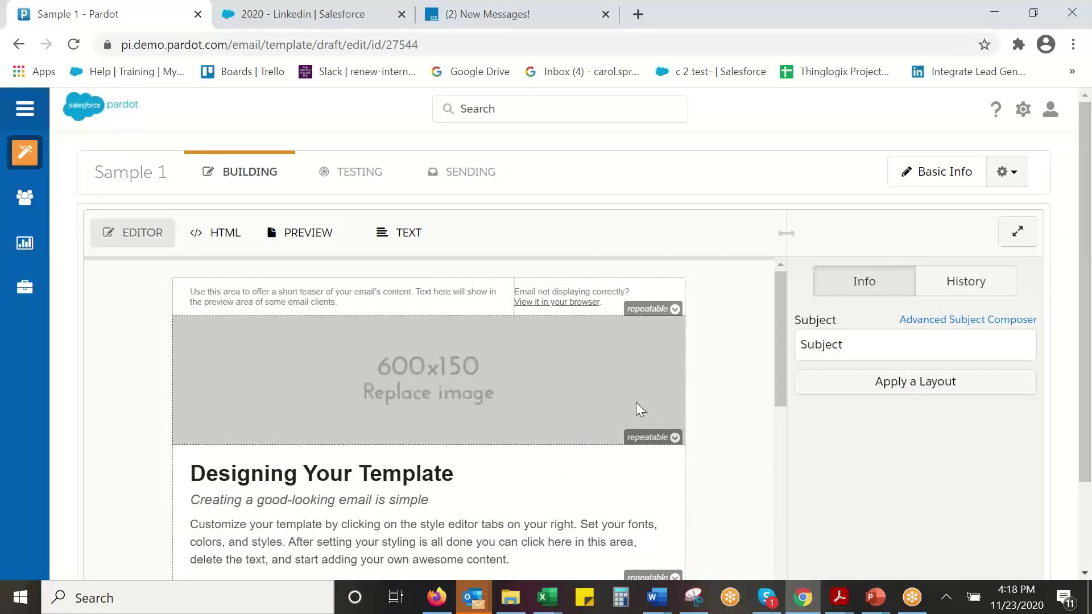
Open the 600x150 header image placeholder in the content editor and select the image there
{"action": "left_click", "coordinate": [541, 387]}
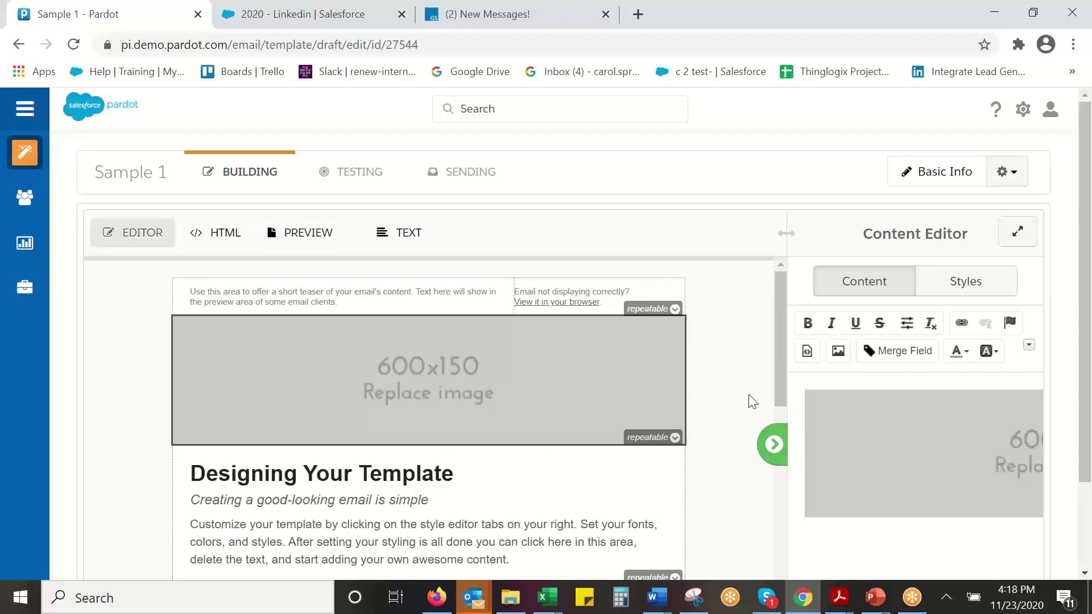
{"action": "right_click", "coordinate": [909, 428]}
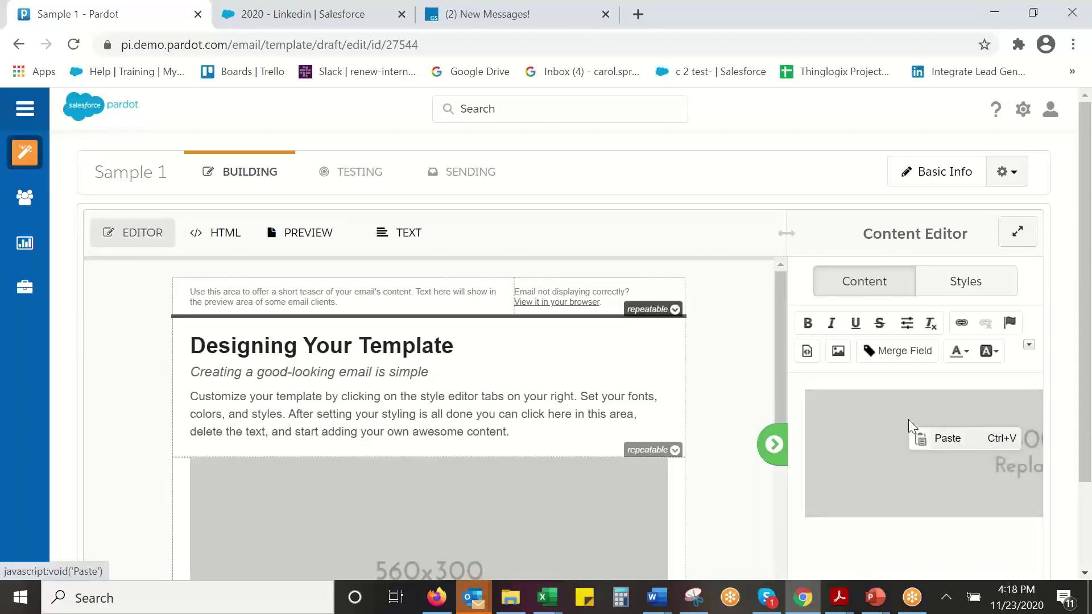
{"action": "left_click", "coordinate": [907, 419]}
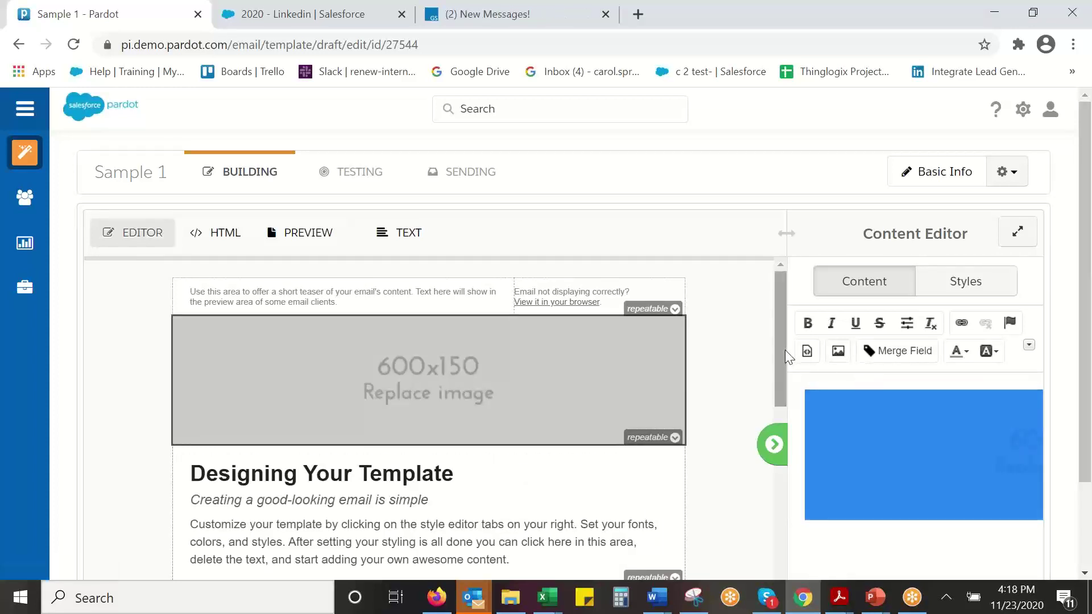
Open the "Designing Your Template" text block in the content editor and inspect its full formatting options and font choices
{"action": "left_click_drag", "start_coordinate": [784, 351], "coordinate": [779, 441]}
{"action": "left_click", "coordinate": [480, 287]}
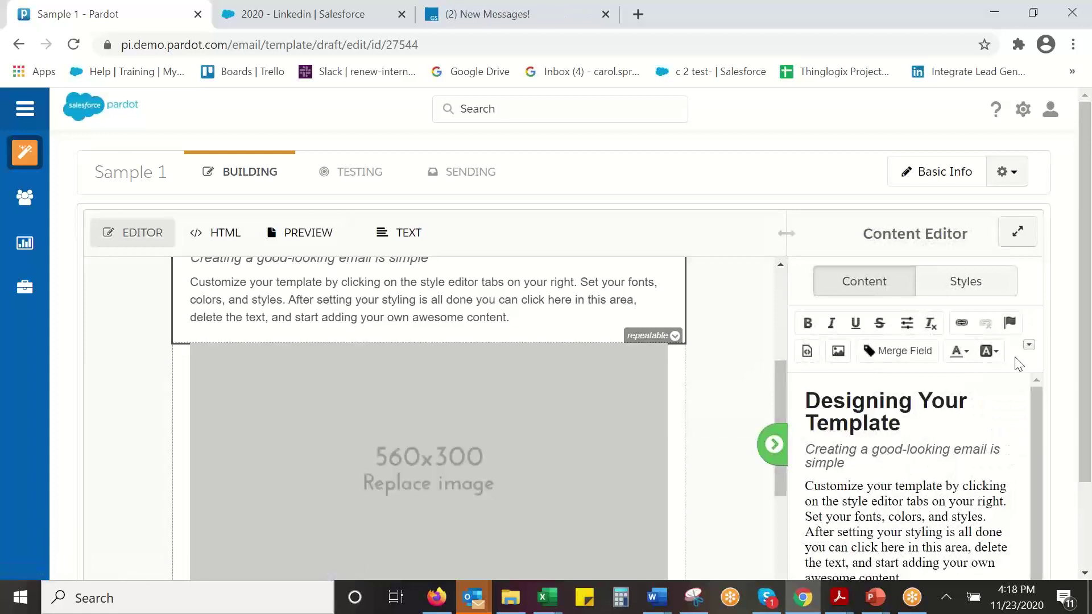
{"action": "left_click", "coordinate": [1028, 347]}
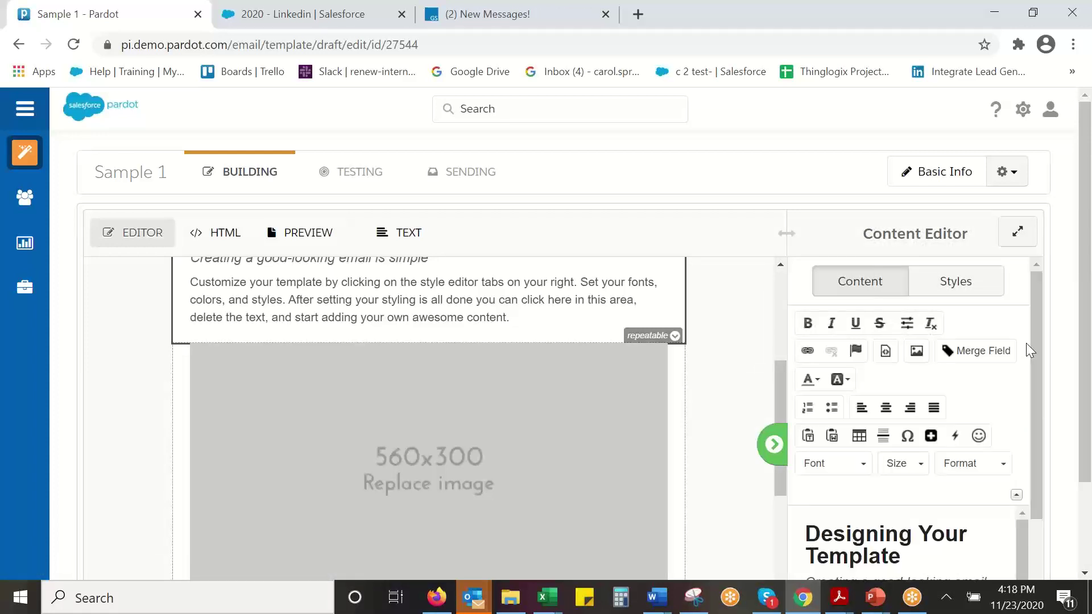
{"action": "left_click", "coordinate": [864, 463]}
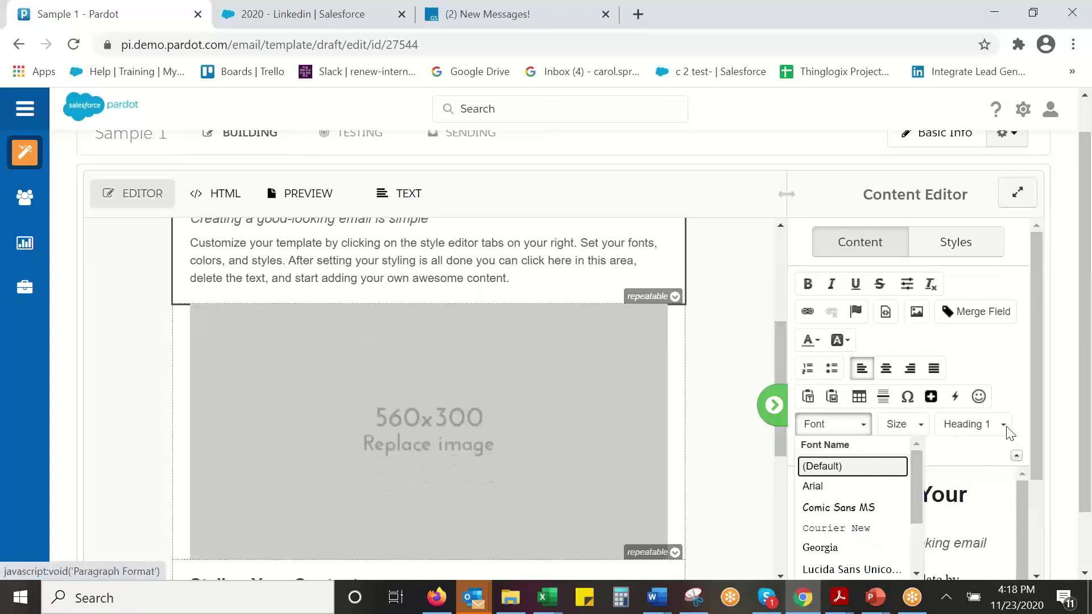
{"action": "left_click_drag", "start_coordinate": [1035, 387], "coordinate": [1009, 461]}
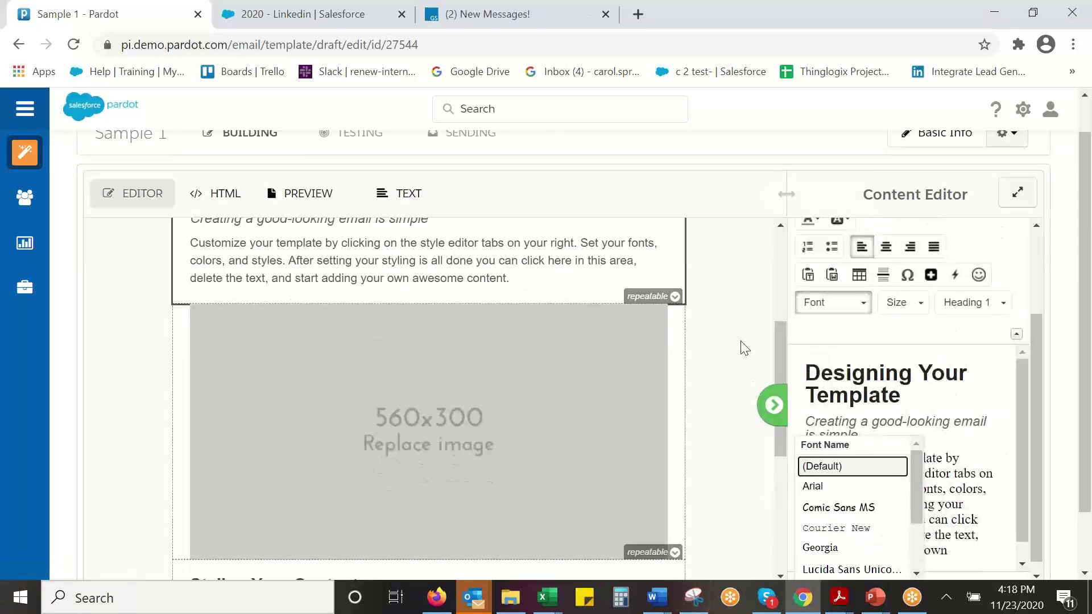
{"action": "left_click", "coordinate": [798, 347]}
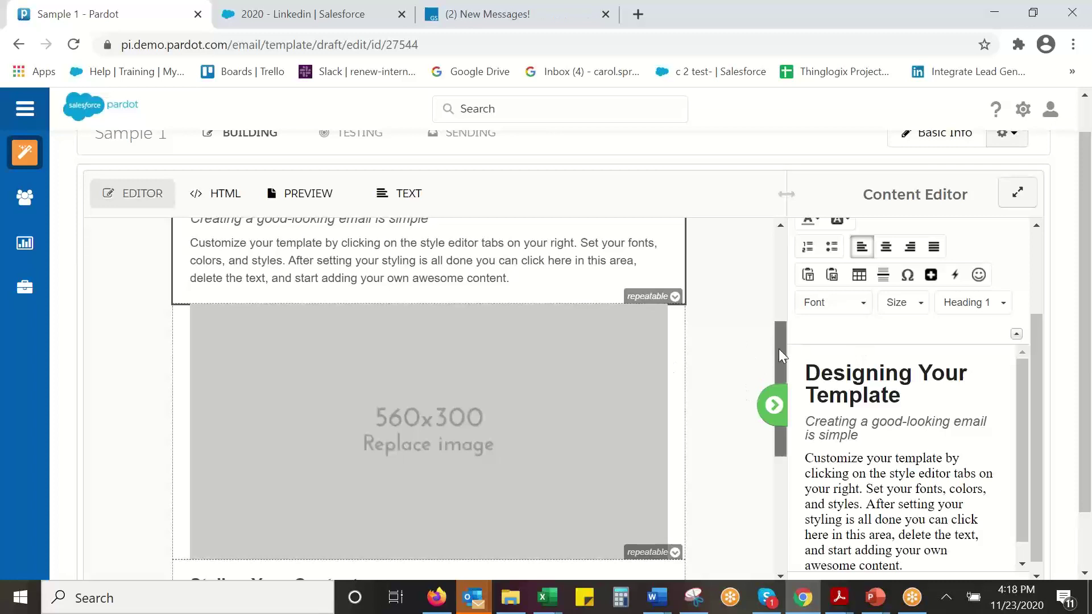
Sync the email's plain-text version from the HTML, overwriting the existing text content
{"action": "left_click_drag", "start_coordinate": [779, 350], "coordinate": [786, 497]}
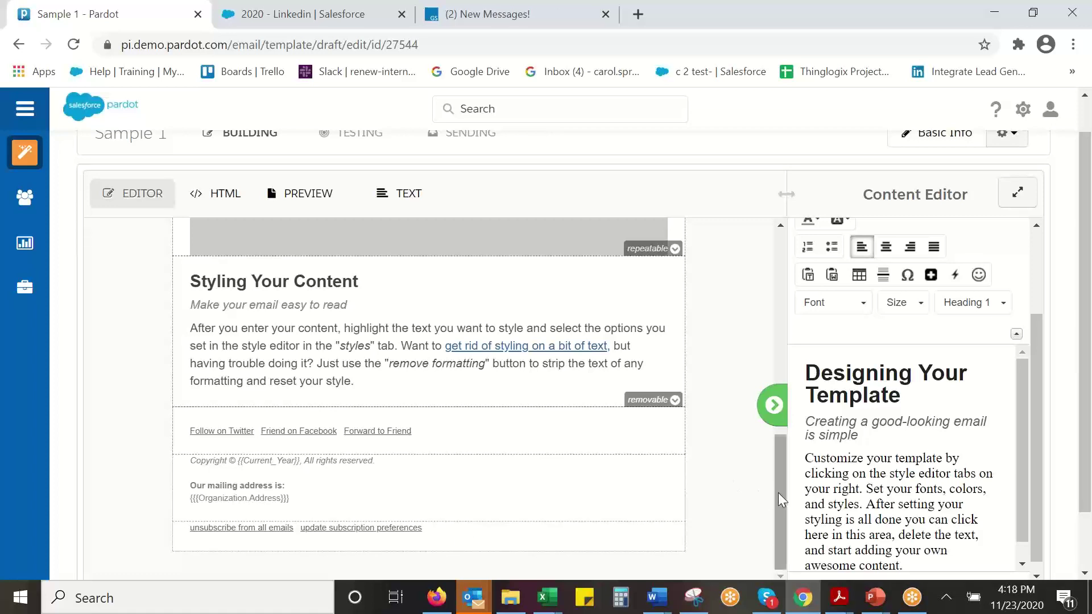
{"action": "left_click_drag", "start_coordinate": [779, 493], "coordinate": [767, 227]}
{"action": "mouse_move", "coordinate": [291, 314]}
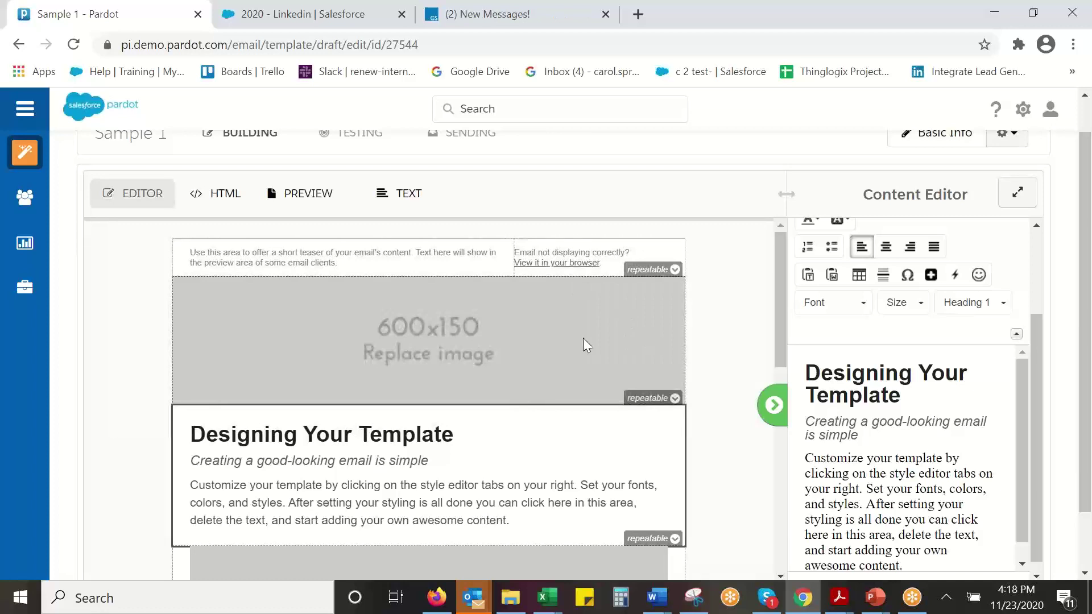
{"action": "left_click", "coordinate": [426, 202]}
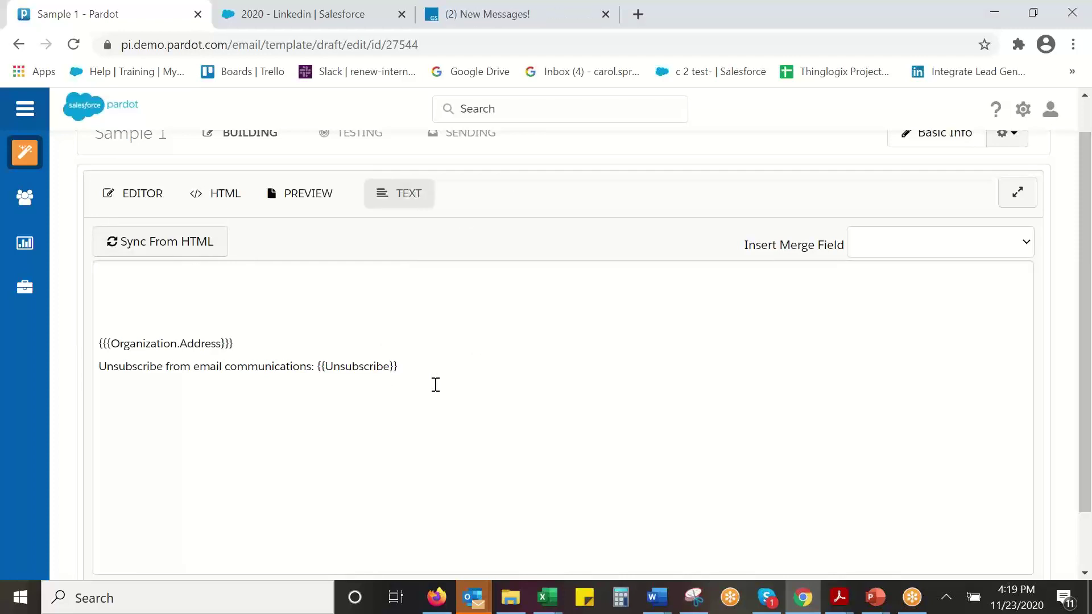
{"action": "left_click", "coordinate": [170, 243]}
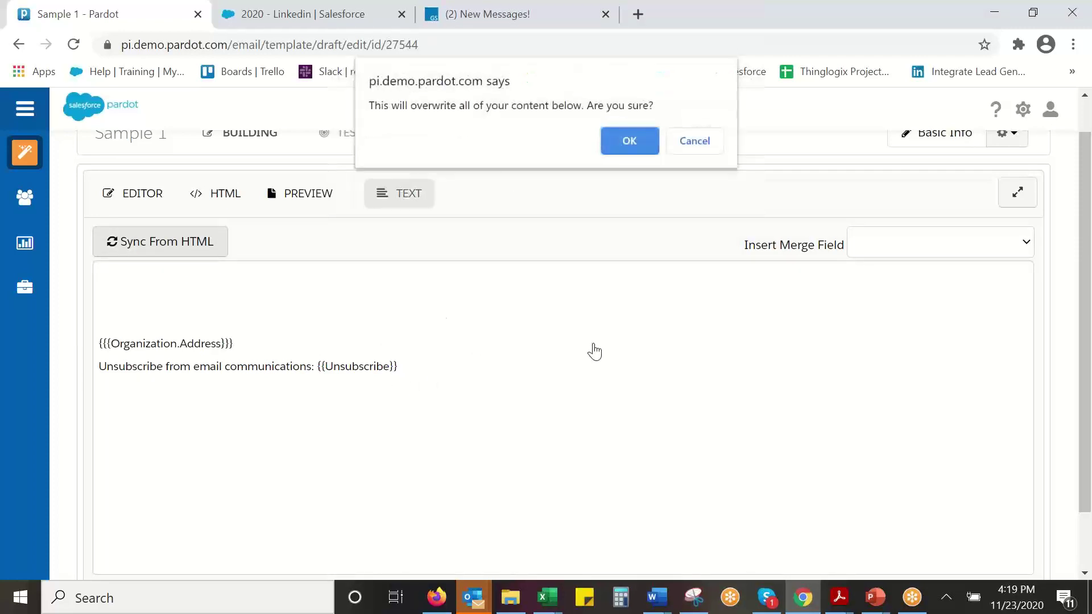
{"action": "left_click", "coordinate": [628, 141]}
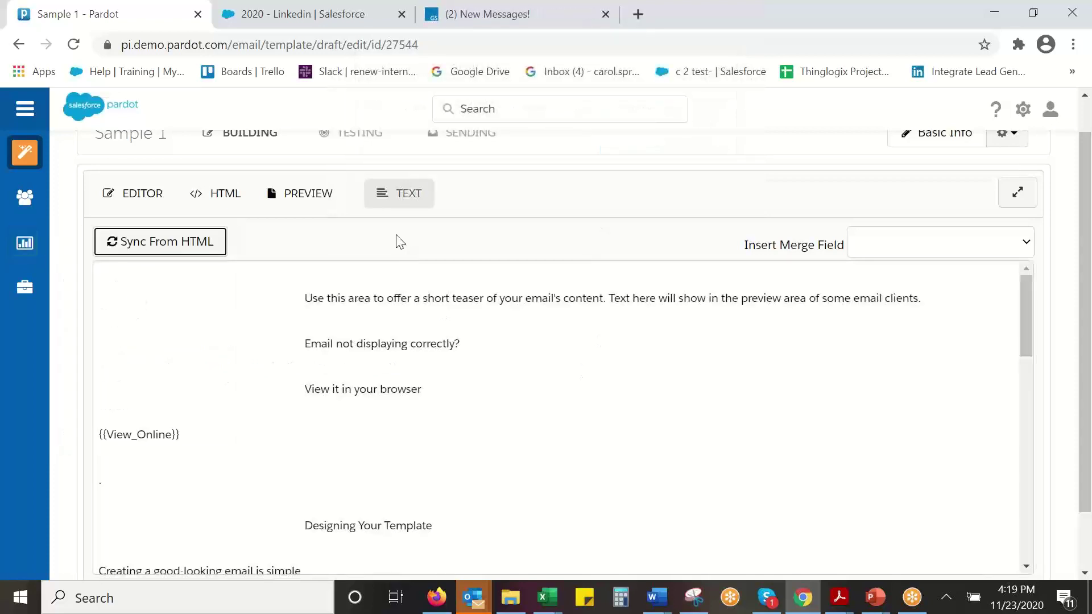
Remove the leading indent from the "Use this area to offer a short teaser" line in the text version
{"action": "scroll", "coordinate": [672, 427], "scroll_direction": "down", "scroll_amount": 10}
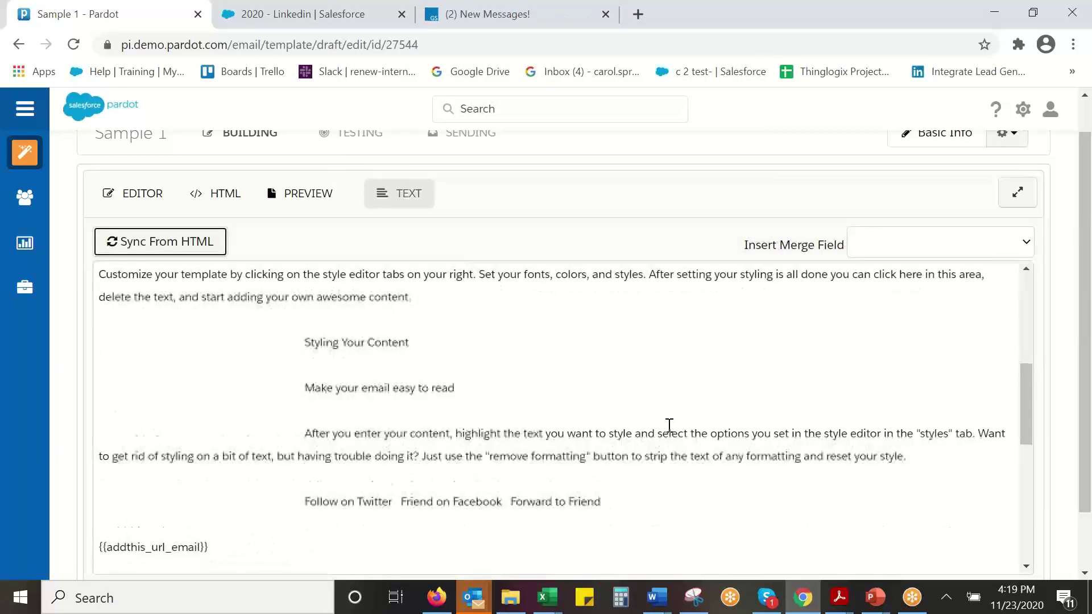
{"action": "scroll", "coordinate": [671, 427], "scroll_direction": "down", "scroll_amount": 10}
{"action": "scroll", "coordinate": [670, 428], "scroll_direction": "up", "scroll_amount": 10}
{"action": "scroll", "coordinate": [351, 368], "scroll_direction": "up", "scroll_amount": 5}
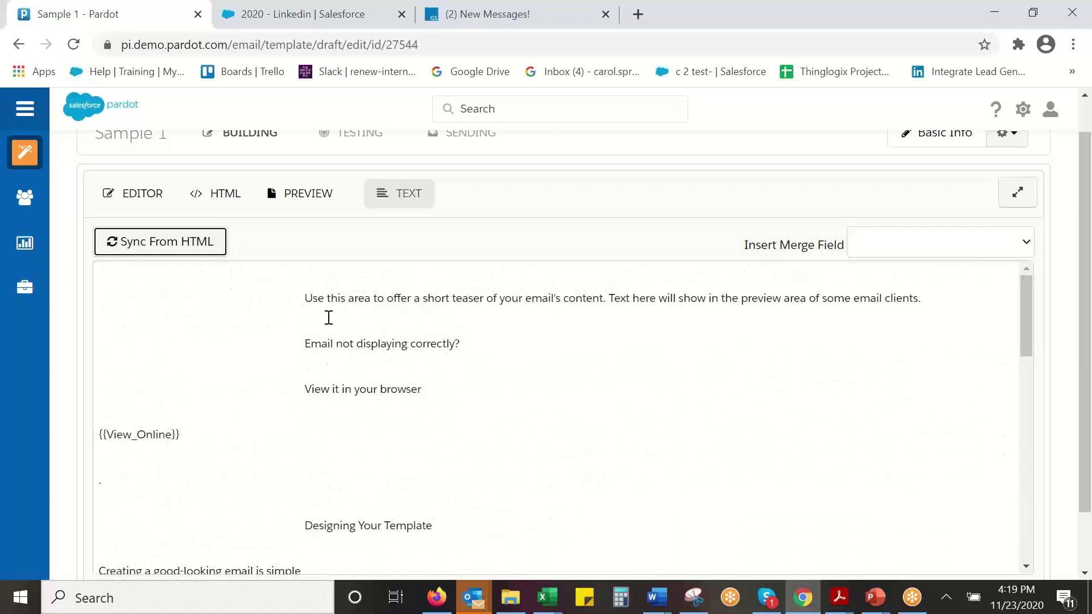
{"action": "left_click", "coordinate": [304, 301]}
{"action": "key", "text": "BackSpace"}
{"action": "key", "text": "BackSpace"}
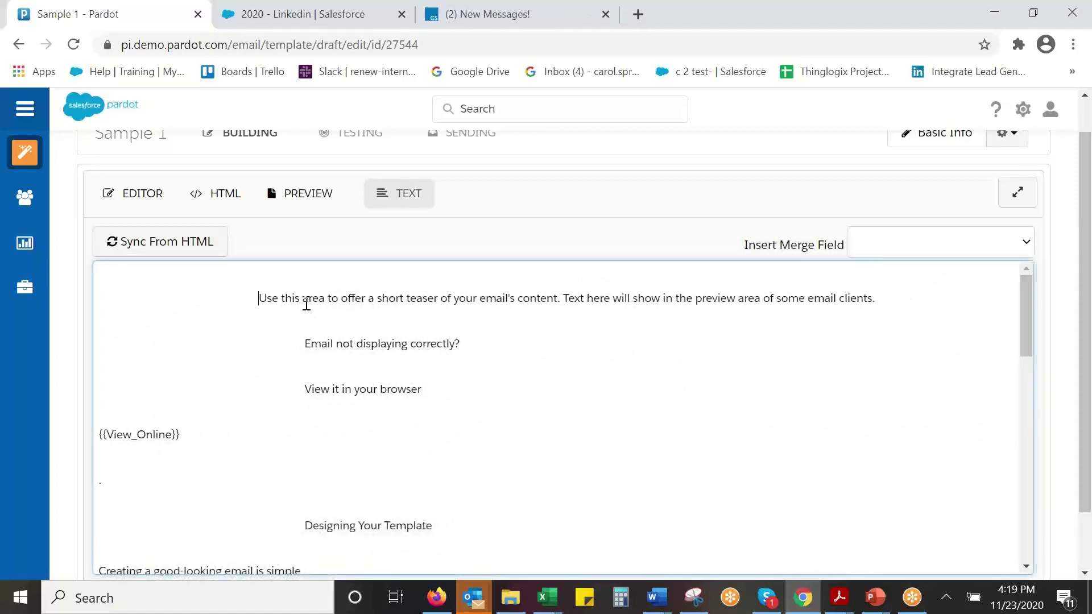
{"action": "key", "text": "BackSpace"}
{"action": "key", "text": "BackSpace"}
{"action": "key", "text": "BackSpace"}
{"action": "key", "text": "BackSpace"}
{"action": "key", "text": "BackSpace"}
{"action": "key", "text": "BackSpace"}
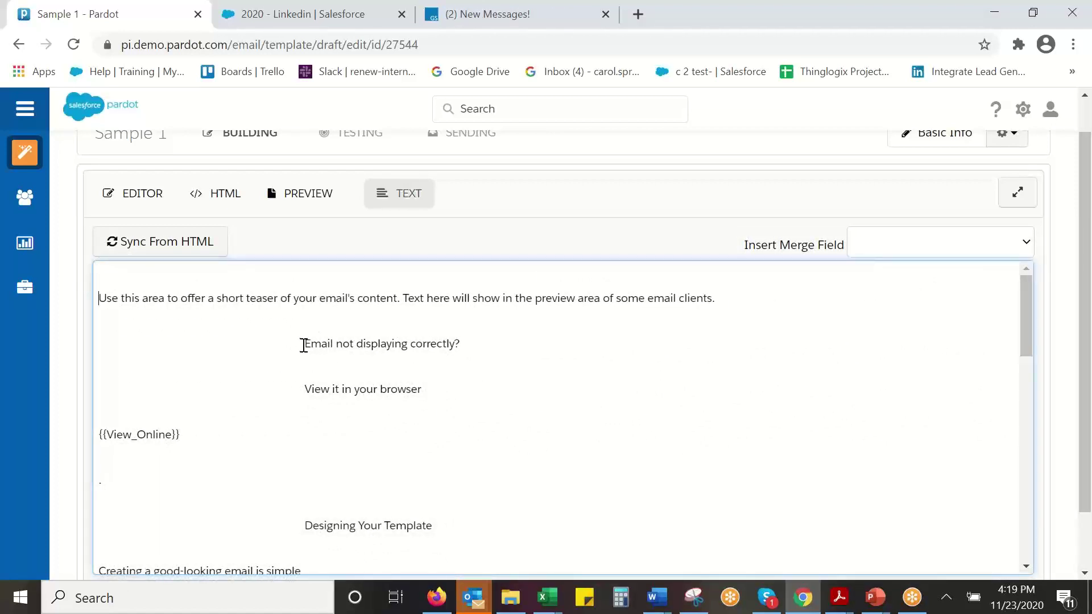
Remove the leading indent from the "Email not displaying correctly?" line so it starts at the margin
{"action": "left_click", "coordinate": [305, 343]}
{"action": "key", "text": "BackSpace"}
{"action": "key", "text": "BackSpace"}
{"action": "key", "text": "BackSpace"}
{"action": "key", "text": "BackSpace"}
{"action": "key", "text": "BackSpace"}
{"action": "key", "text": "BackSpace"}
{"action": "key", "text": "BackSpace"}
{"action": "key", "text": "BackSpace"}
{"action": "key", "text": "BackSpace"}
{"action": "key", "text": "BackSpace"}
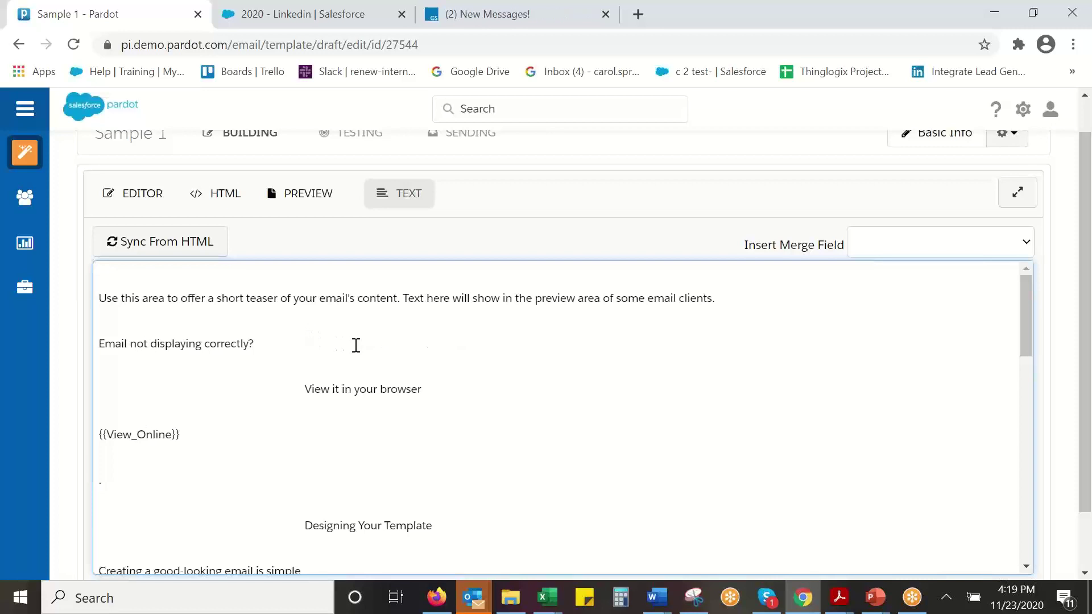
Reduce the leading indent of the "View it in your browser" line in the text version
{"action": "left_click", "coordinate": [304, 388]}
{"action": "key", "text": "BackSpace"}
{"action": "key", "text": "BackSpace"}
{"action": "key", "text": "BackSpace"}
{"action": "key", "text": "BackSpace"}
{"action": "key", "text": "BackSpace"}
{"action": "key", "text": "BackSpace"}
{"action": "key", "text": "BackSpace"}
{"action": "key", "text": "BackSpace"}
{"action": "key", "text": "BackSpace"}
{"action": "key", "text": "BackSpace"}
{"action": "key", "text": "BackSpace"}
{"action": "key", "text": "BackSpace"}
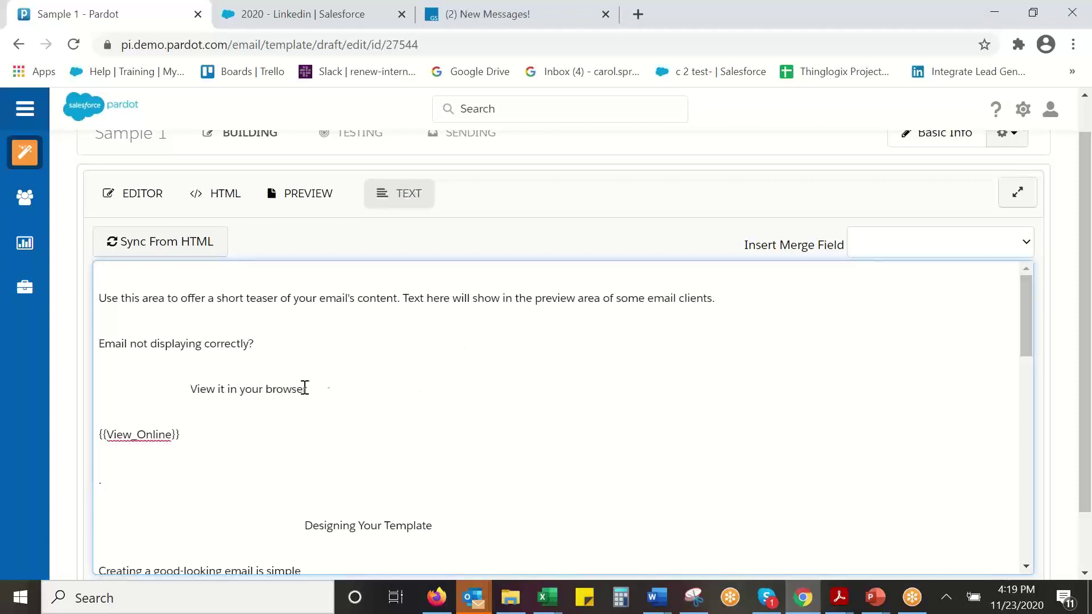
Sync the plain-text version from the HTML again, overwriting the manual indent edits
{"action": "left_click", "coordinate": [215, 246]}
{"action": "left_click", "coordinate": [628, 141]}
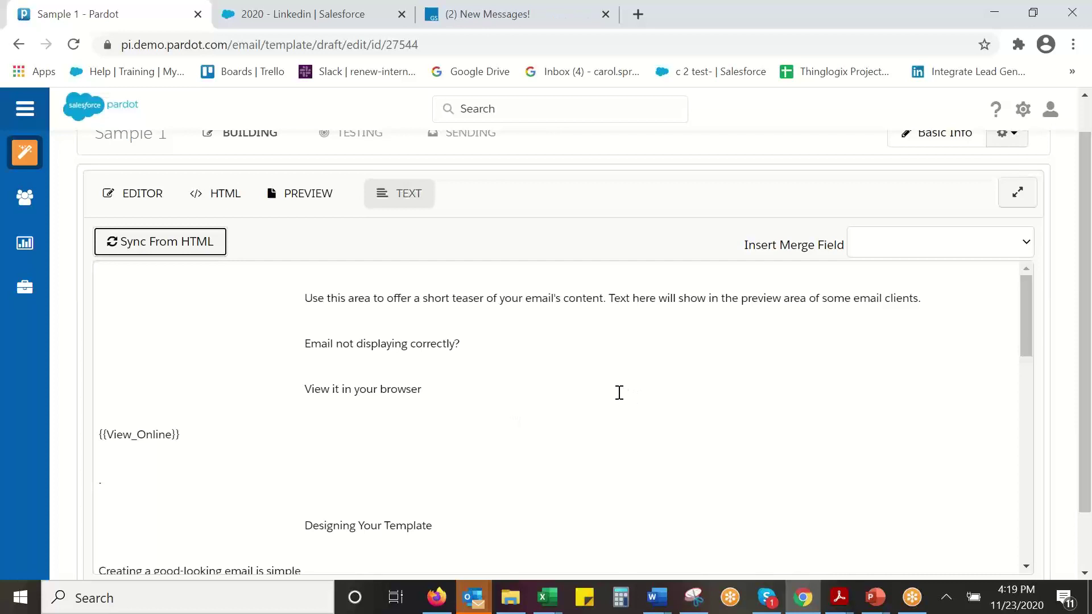
Preview the email, select the second listed prospect as recipient, and review the rendered layout from header to footer
{"action": "left_click", "coordinate": [288, 205]}
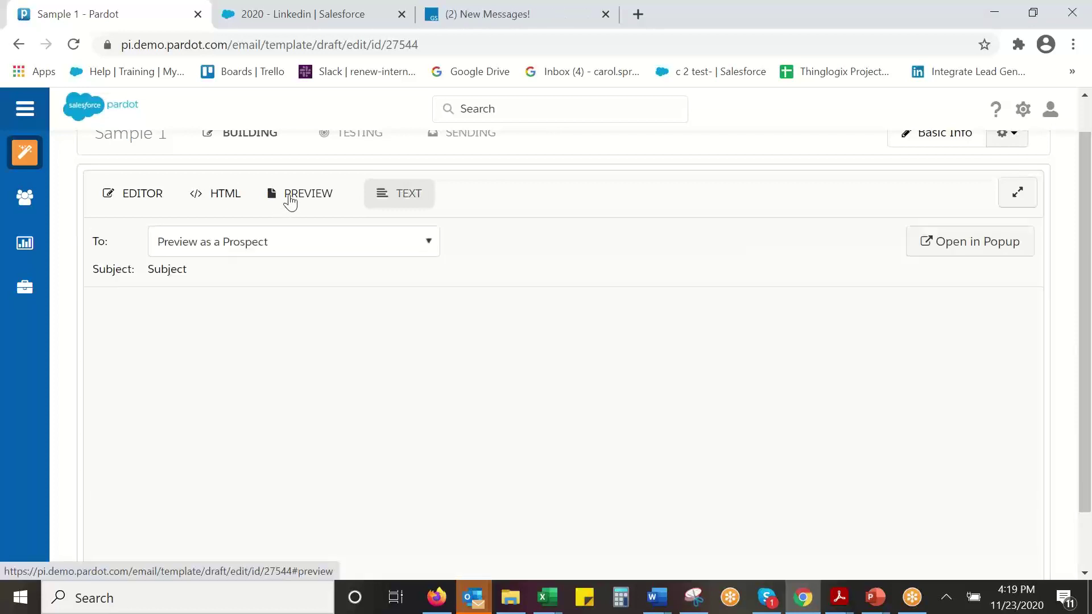
{"action": "scroll", "coordinate": [742, 414], "scroll_direction": "down", "scroll_amount": 5}
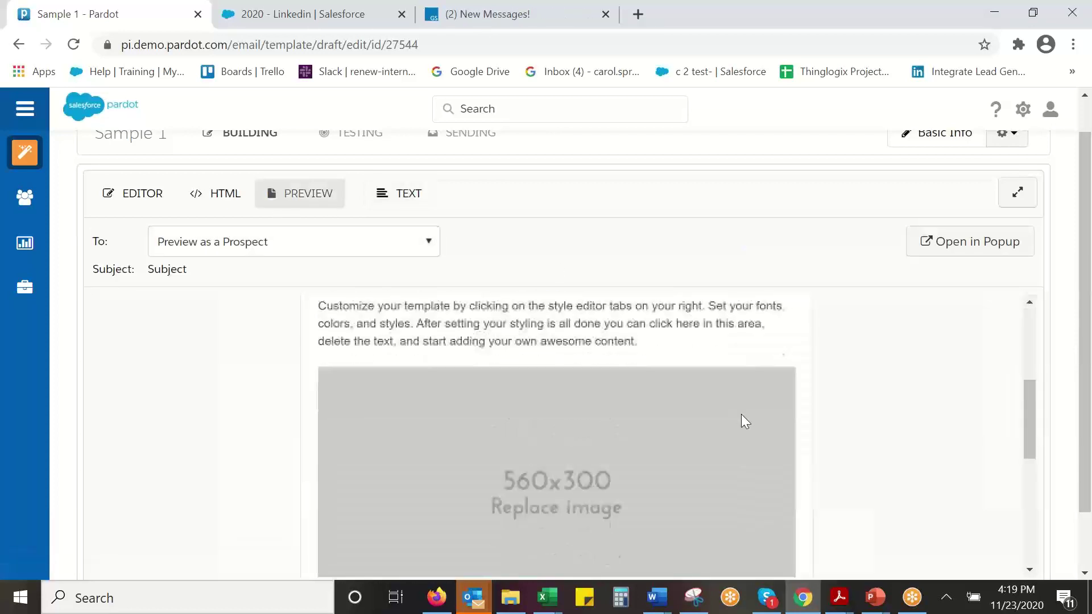
{"action": "scroll", "coordinate": [741, 414], "scroll_direction": "up", "scroll_amount": 5}
{"action": "left_click", "coordinate": [421, 246]}
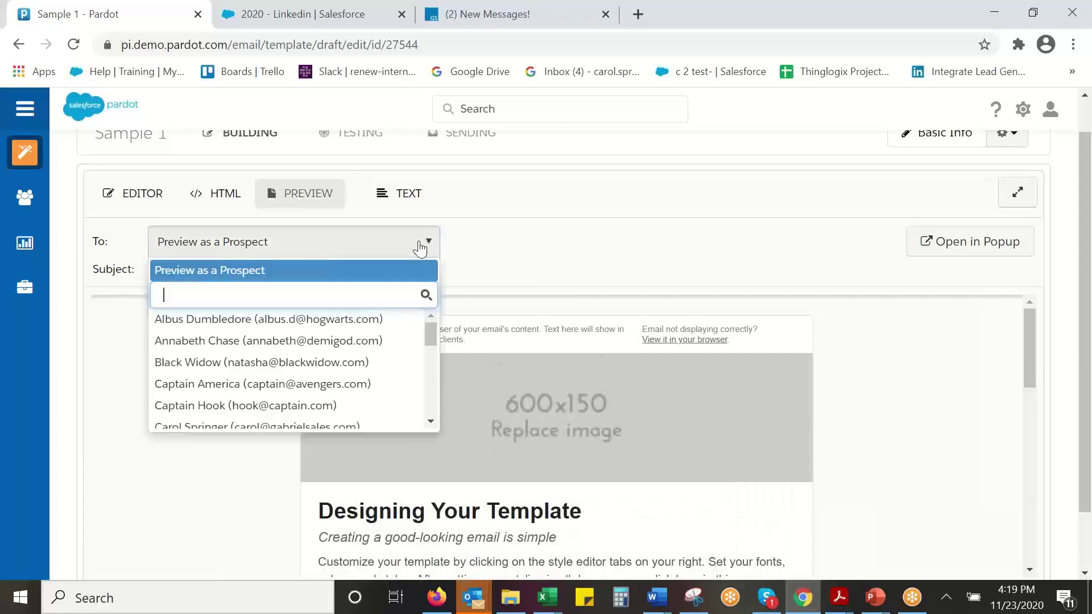
{"action": "left_click", "coordinate": [311, 341]}
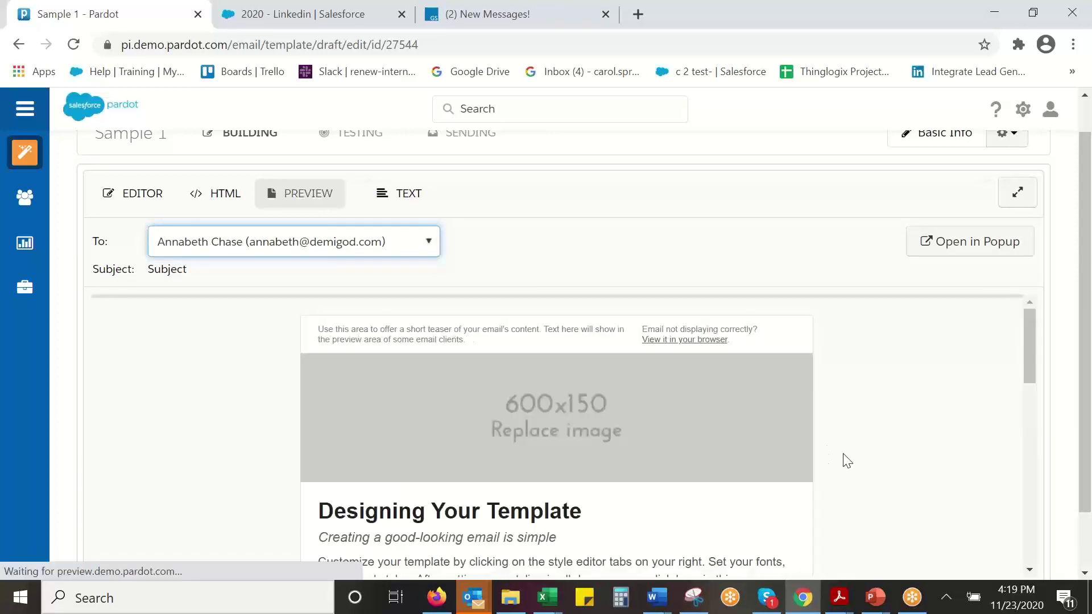
{"action": "scroll", "coordinate": [775, 466], "scroll_direction": "down", "scroll_amount": 3}
{"action": "scroll", "coordinate": [746, 449], "scroll_direction": "down", "scroll_amount": 5}
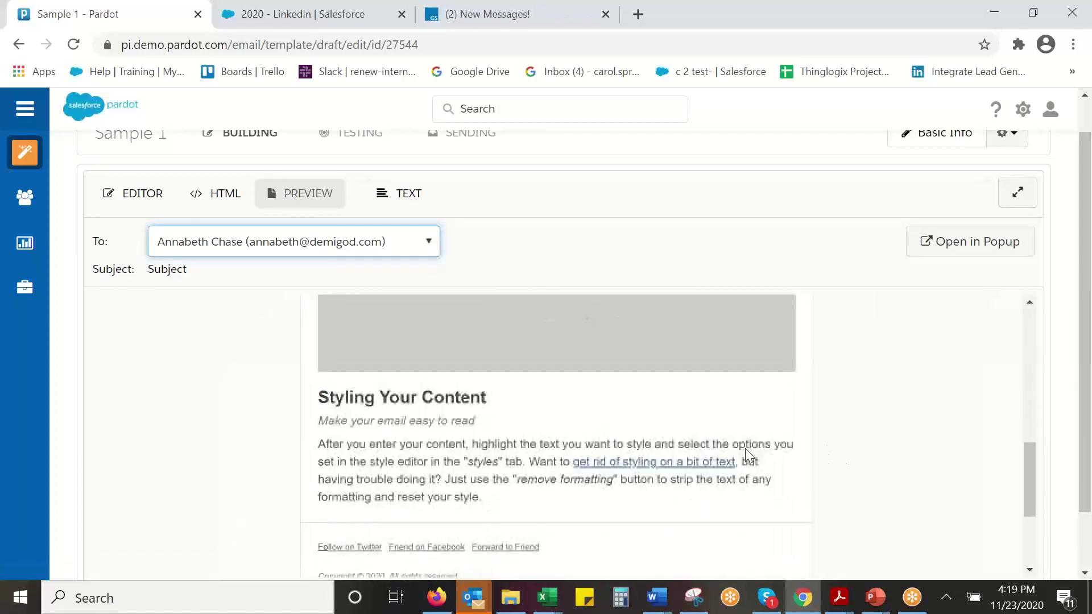
{"action": "scroll", "coordinate": [745, 448], "scroll_direction": "up", "scroll_amount": 8}
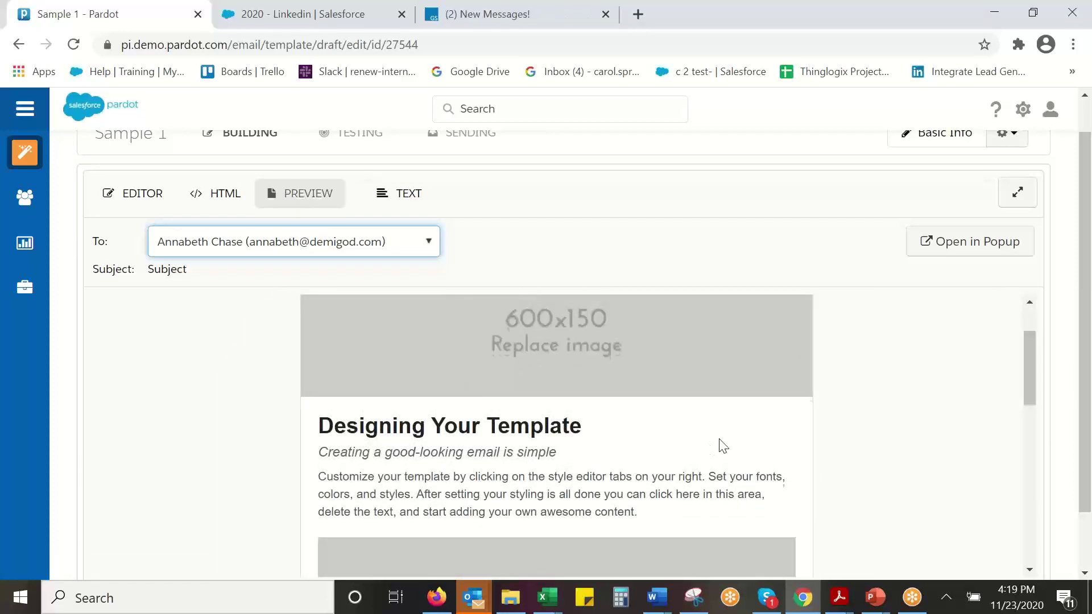
{"action": "scroll", "coordinate": [719, 444], "scroll_direction": "down", "scroll_amount": 10}
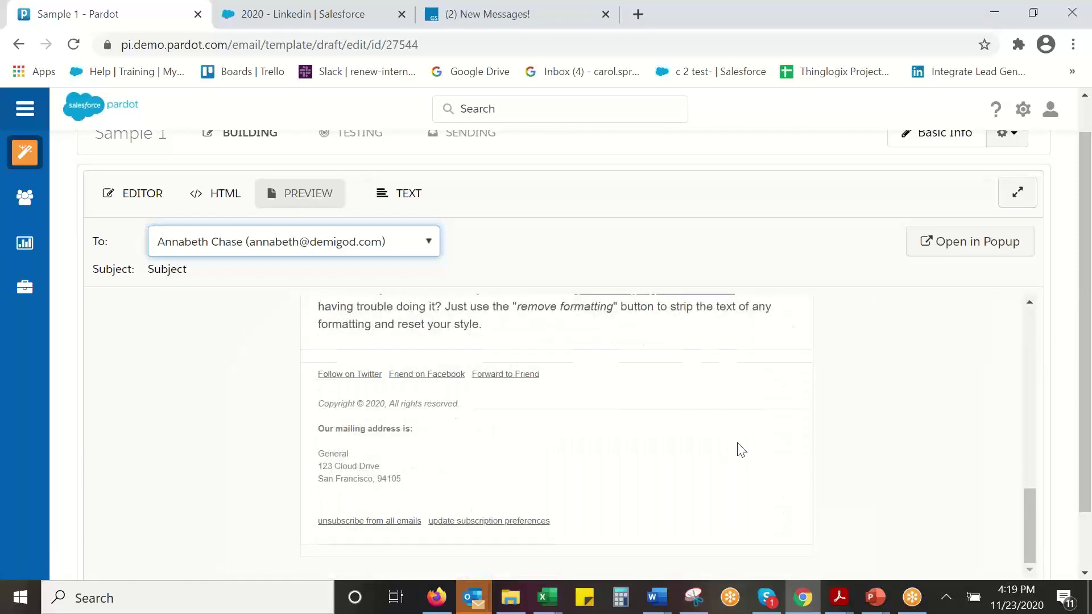
{"action": "scroll", "coordinate": [739, 444], "scroll_direction": "up", "scroll_amount": 12}
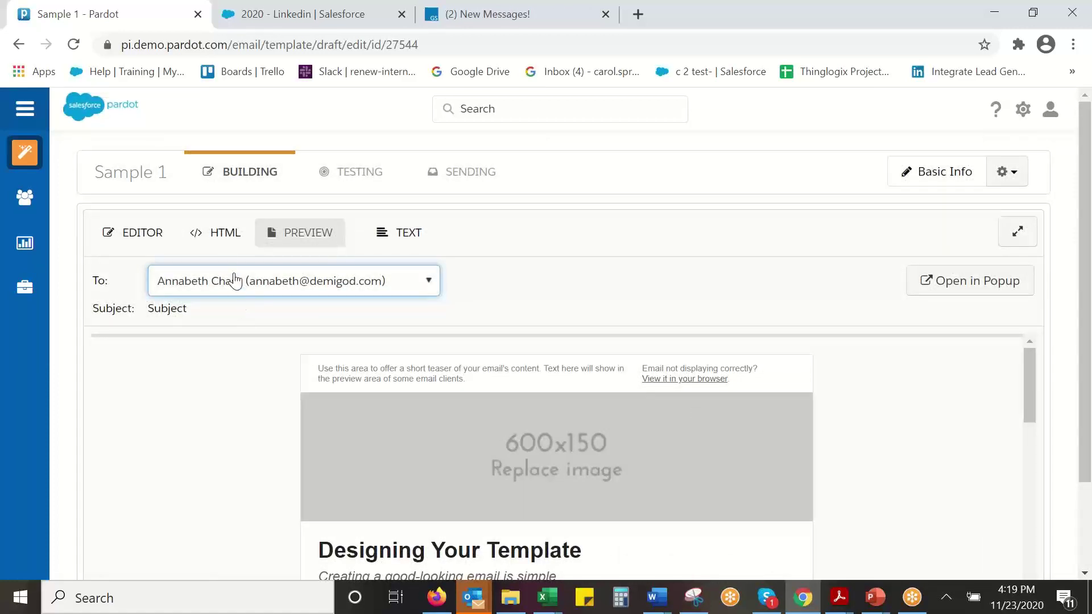
Examine the email's HTML source, including its CSS rules, and return to the visual editor
{"action": "left_click", "coordinate": [219, 235]}
{"action": "scroll", "coordinate": [493, 447], "scroll_direction": "down", "scroll_amount": 6}
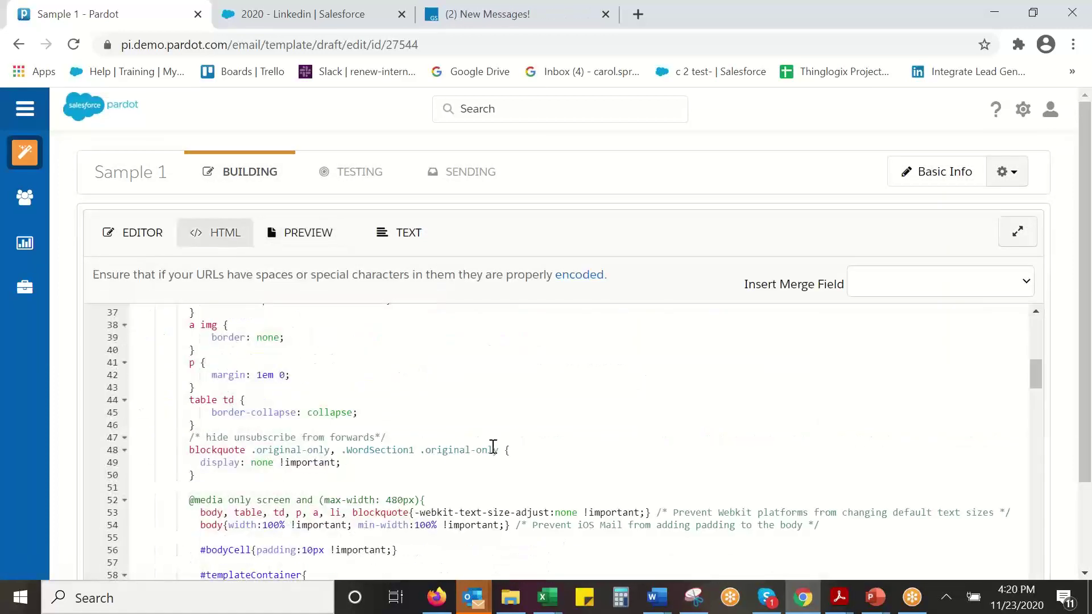
{"action": "scroll", "coordinate": [492, 446], "scroll_direction": "down", "scroll_amount": 5}
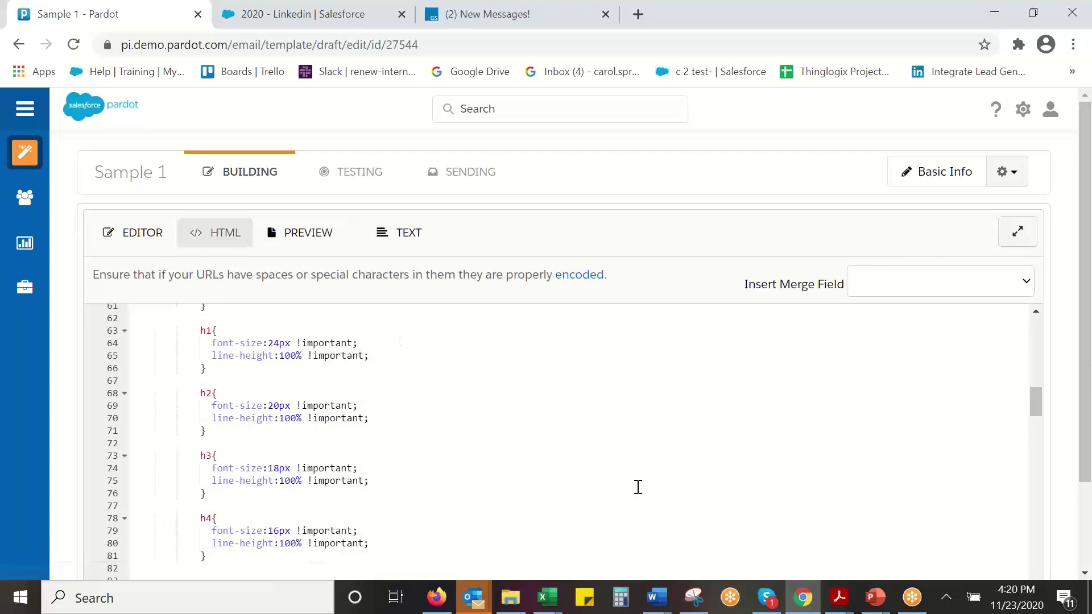
{"action": "scroll", "coordinate": [292, 380], "scroll_direction": "up", "scroll_amount": 6}
{"action": "left_click", "coordinate": [146, 243]}
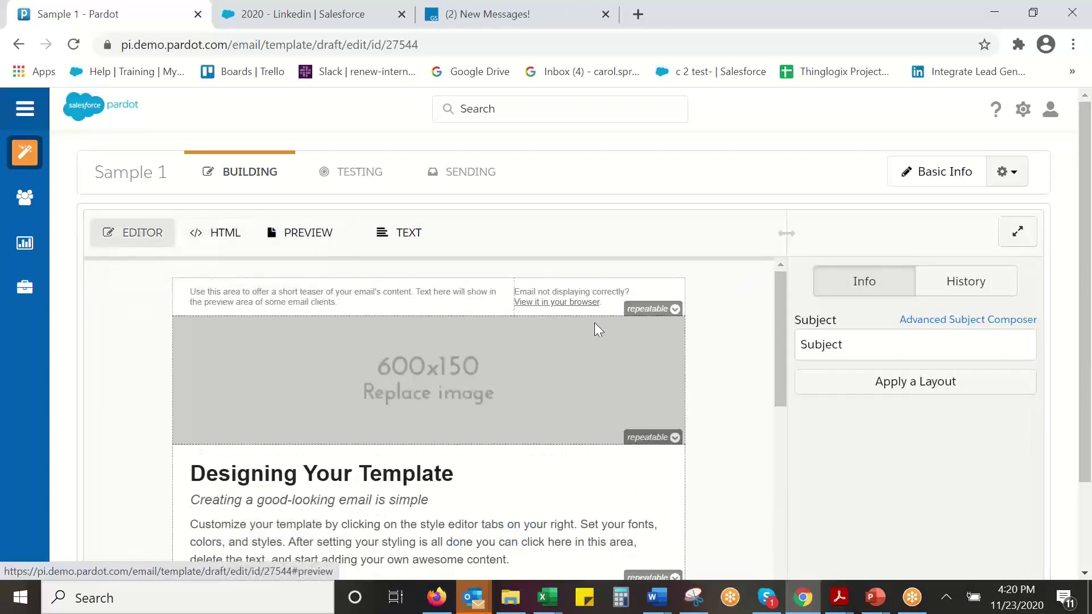
Review the subject field and the basic template information, from name and folder to email type and availability, without saving changes
{"action": "left_click_drag", "start_coordinate": [894, 343], "coordinate": [801, 344]}
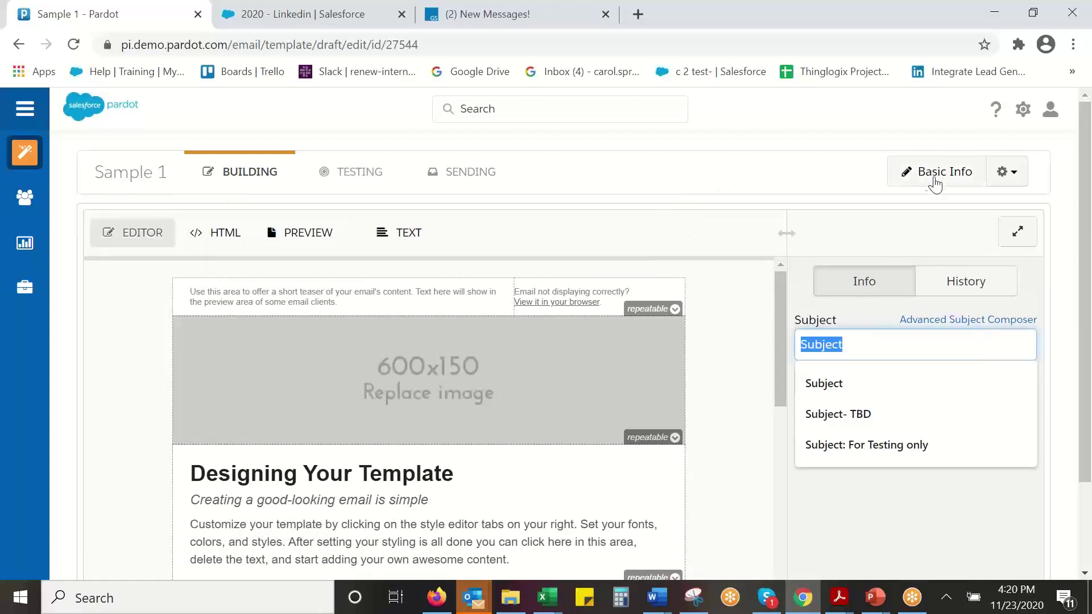
{"action": "mouse_move", "coordinate": [24, 152]}
{"action": "left_click", "coordinate": [168, 171]}
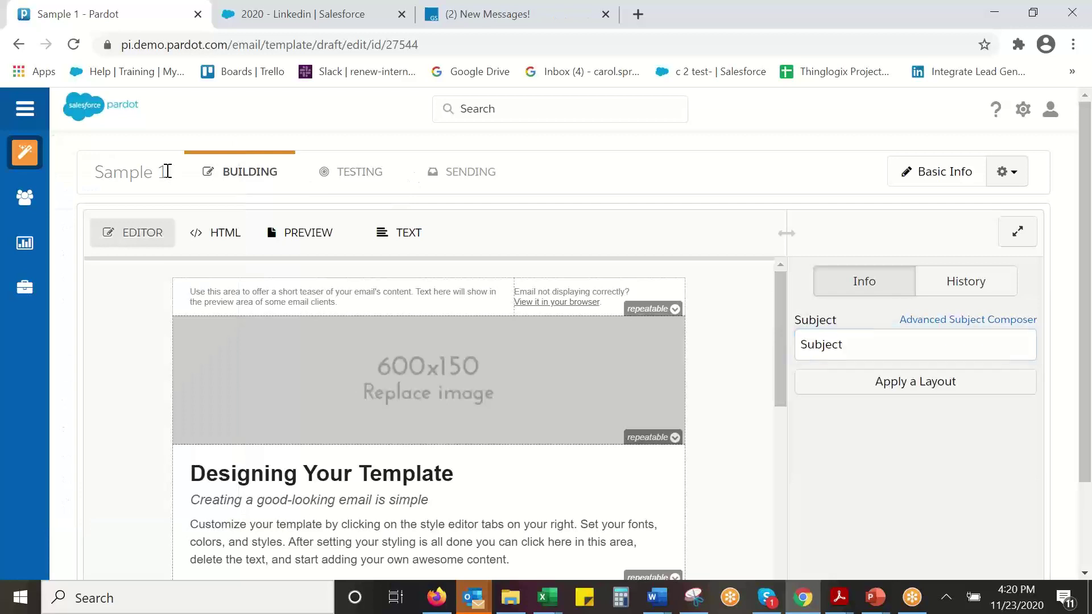
{"action": "left_click", "coordinate": [968, 175]}
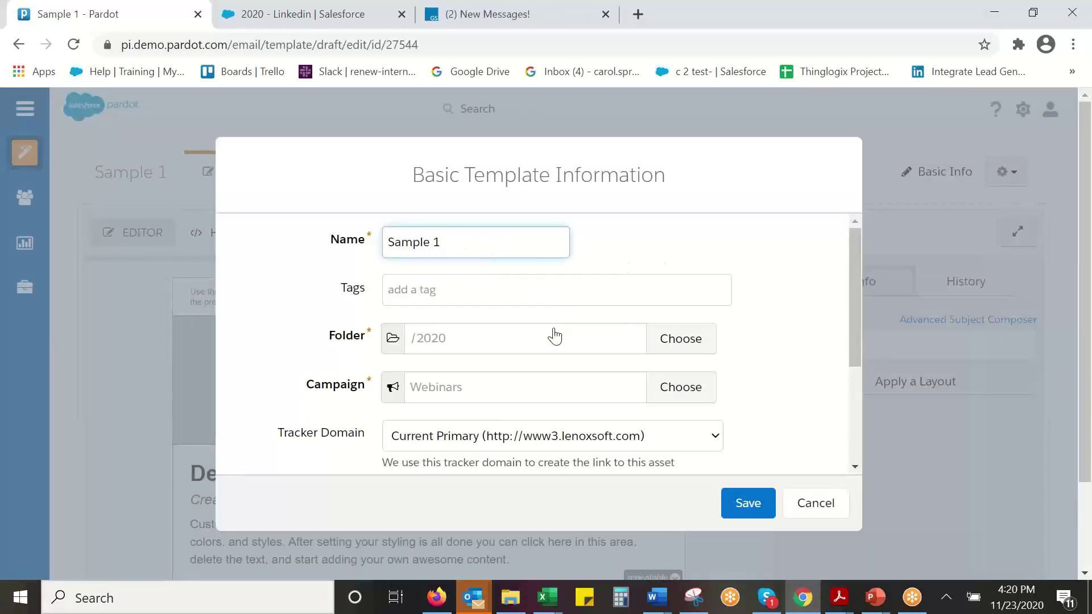
{"action": "scroll", "coordinate": [581, 397], "scroll_direction": "down", "scroll_amount": 3}
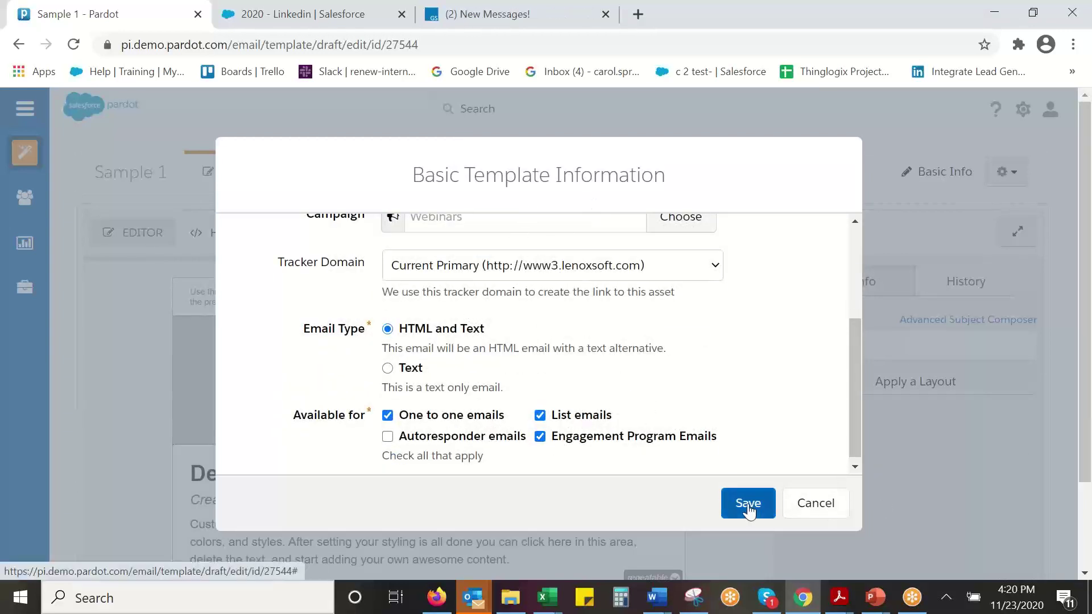
{"action": "left_click", "coordinate": [813, 506]}
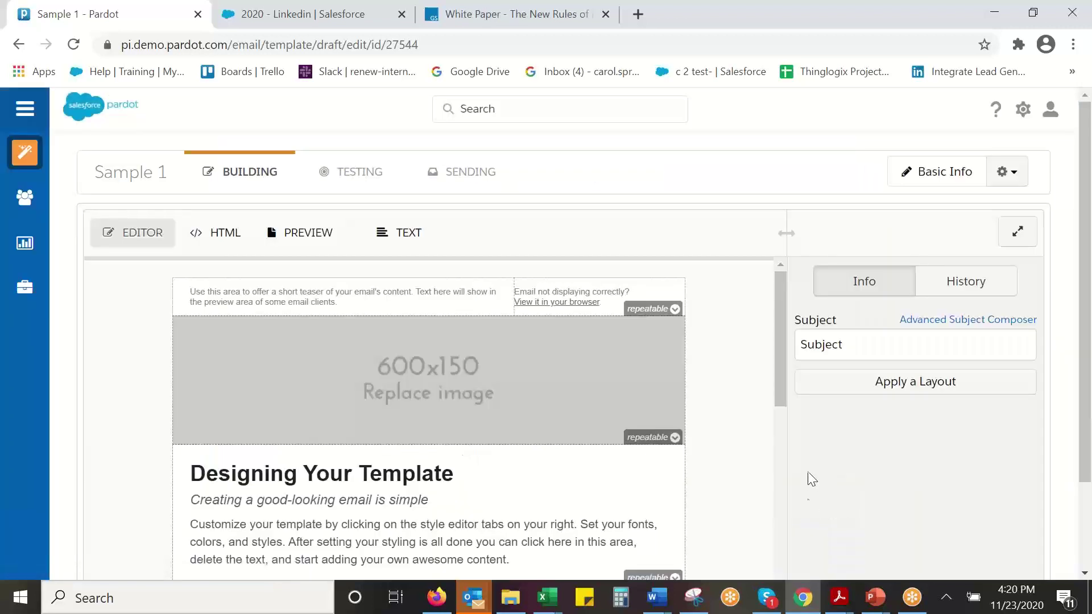
Open the template's sending settings at the sender options
{"action": "left_click", "coordinate": [471, 180]}
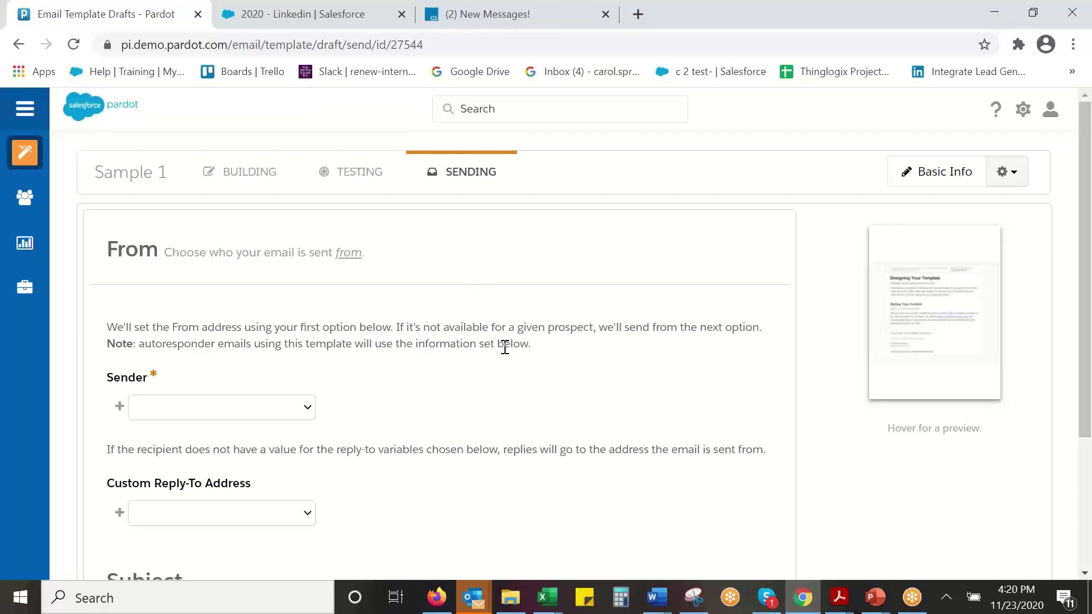
{"action": "scroll", "coordinate": [505, 347], "scroll_direction": "down", "scroll_amount": 2}
Set the sender to General User with the name "CEO" and enter the start of a general info email address
{"action": "left_click", "coordinate": [307, 324]}
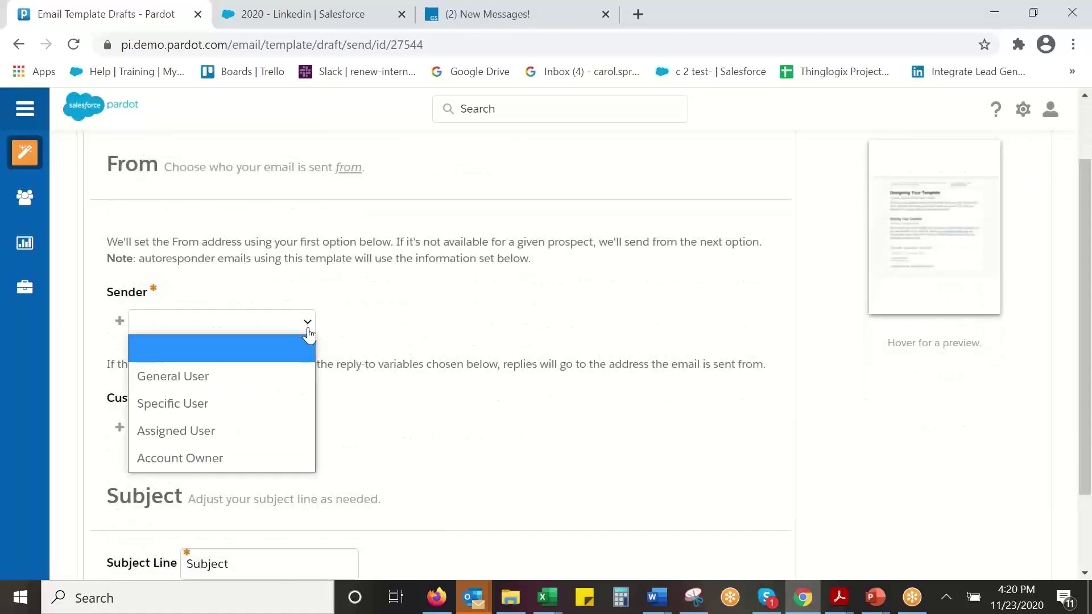
{"action": "left_click", "coordinate": [245, 378]}
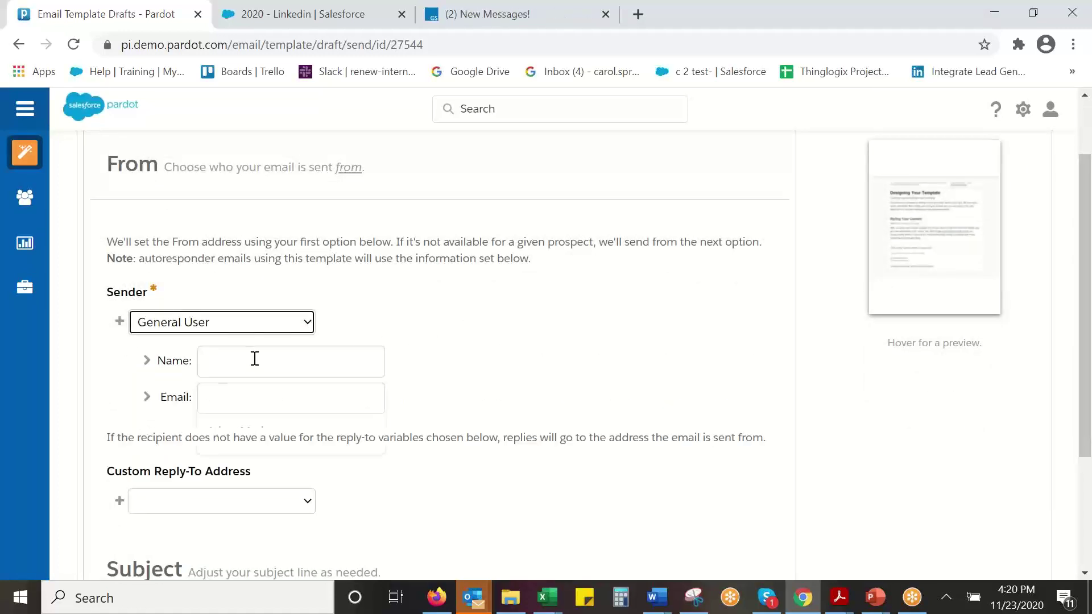
{"action": "left_click", "coordinate": [255, 358]}
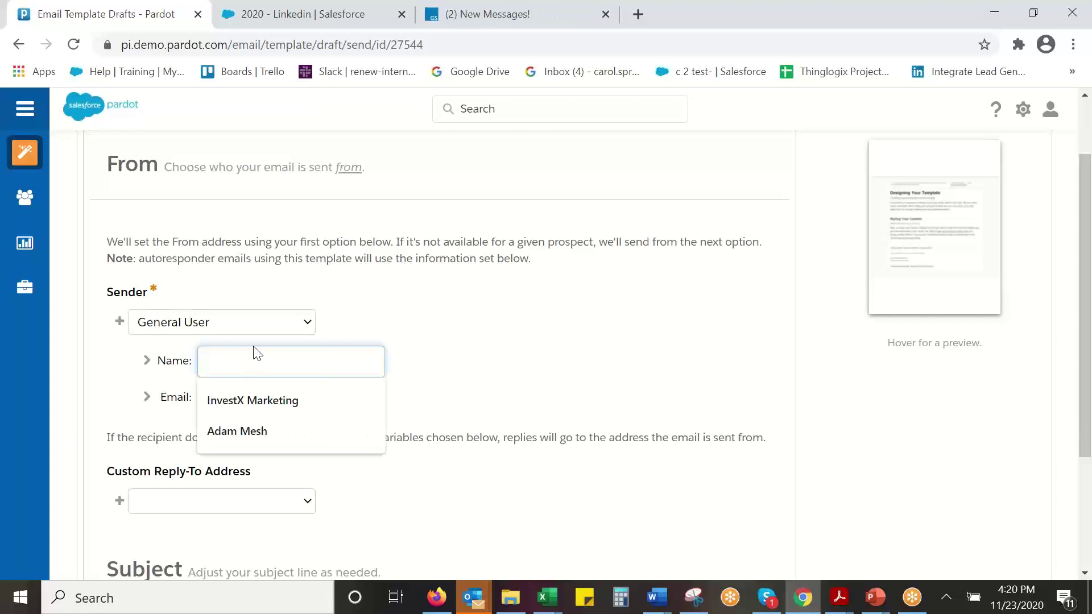
{"action": "type", "text": "CEO"}
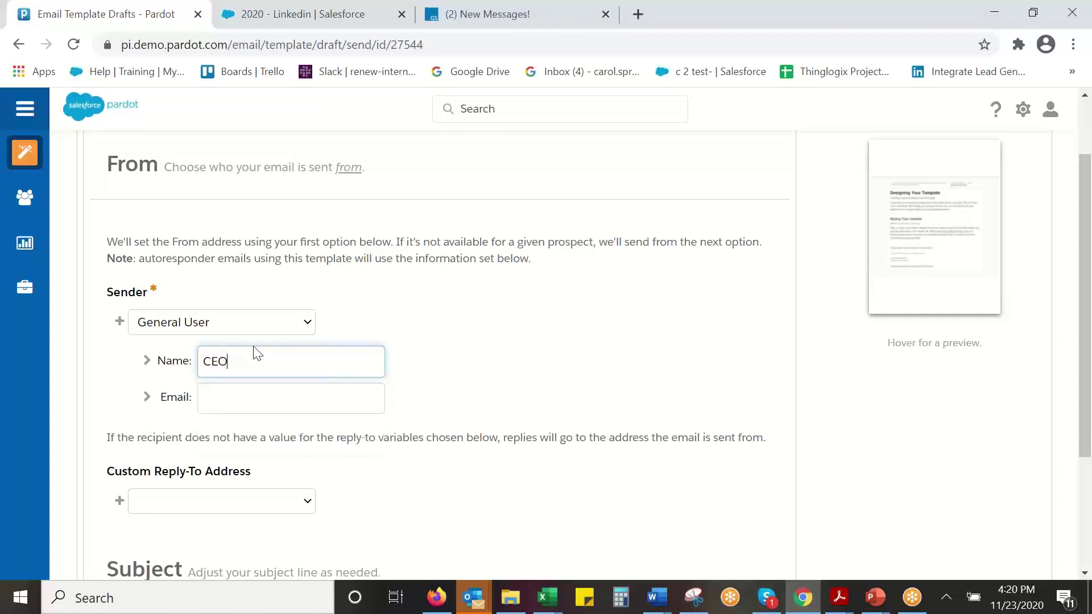
{"action": "left_click", "coordinate": [312, 396]}
{"action": "type", "text": "info@"}
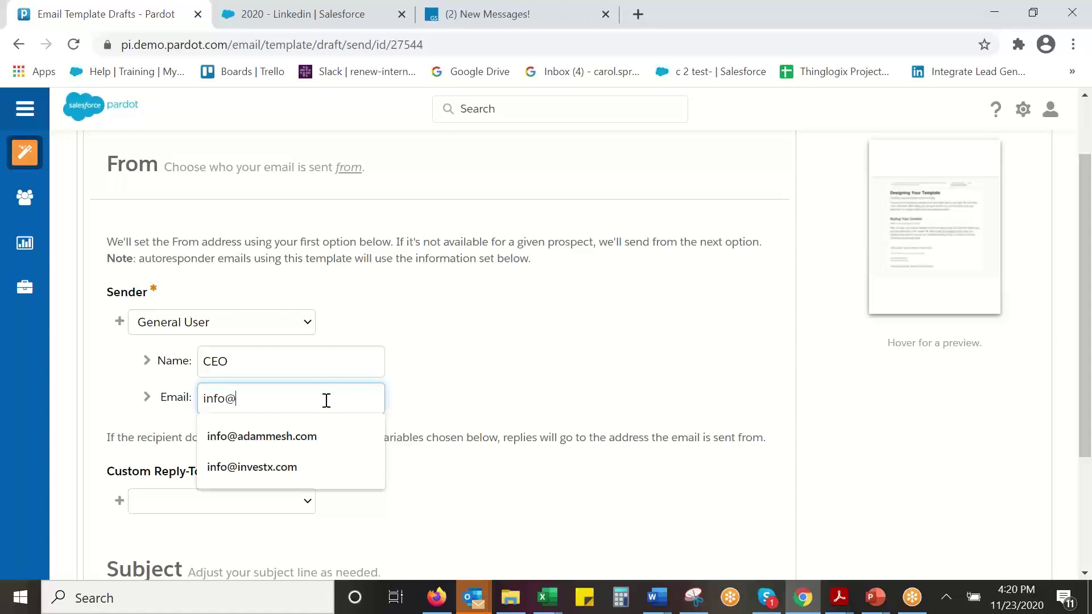
{"action": "left_click", "coordinate": [546, 360]}
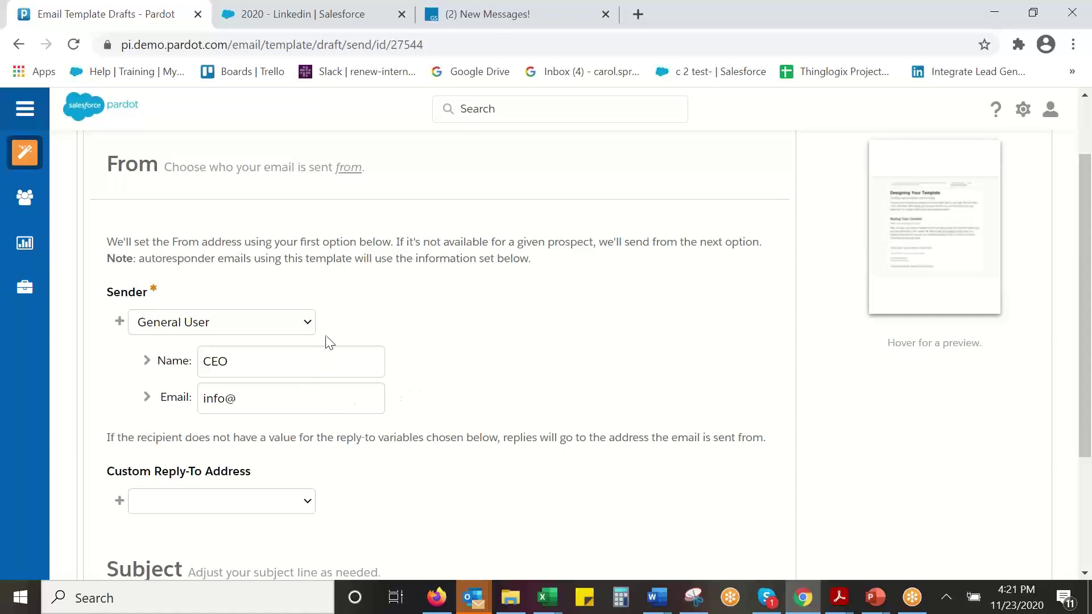
Switch the sender to Specific User and look over the user choice and the other sender types
{"action": "left_click", "coordinate": [308, 322]}
{"action": "left_click", "coordinate": [227, 403]}
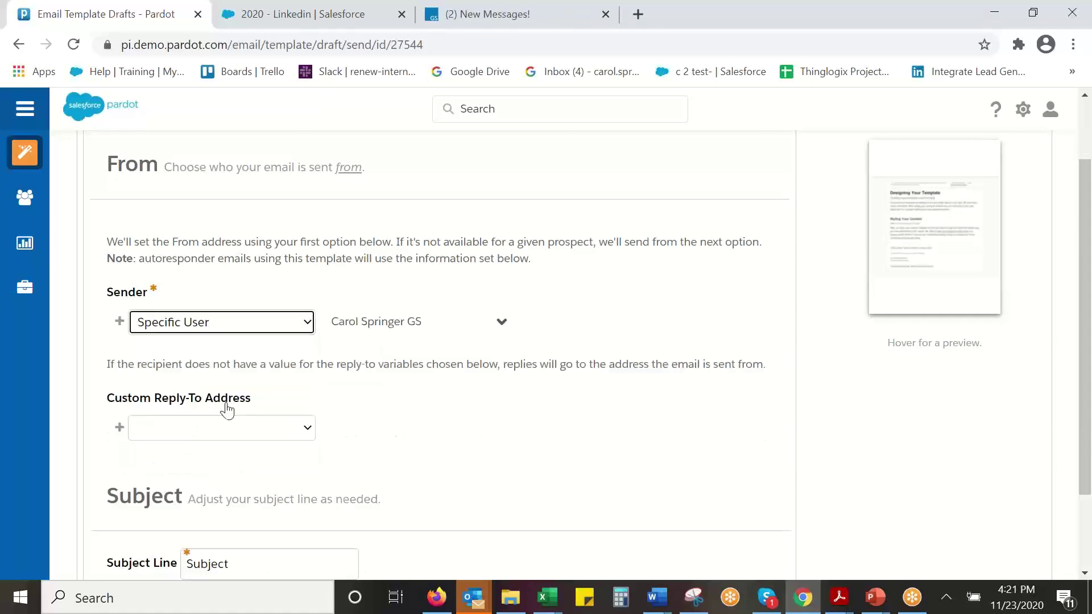
{"action": "left_click", "coordinate": [426, 335]}
{"action": "left_click", "coordinate": [427, 335]}
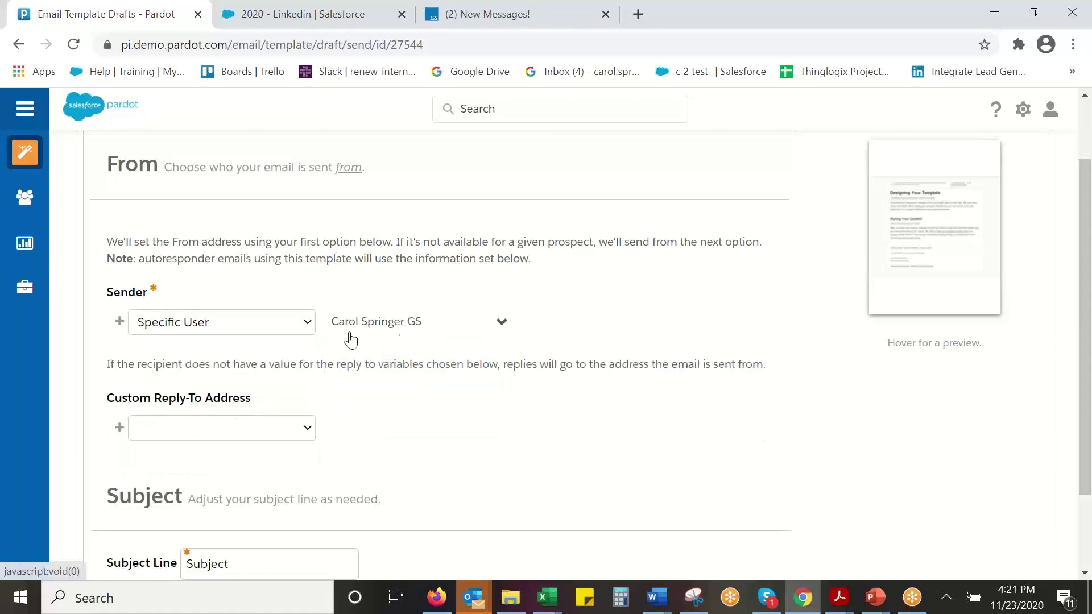
{"action": "left_click", "coordinate": [305, 324]}
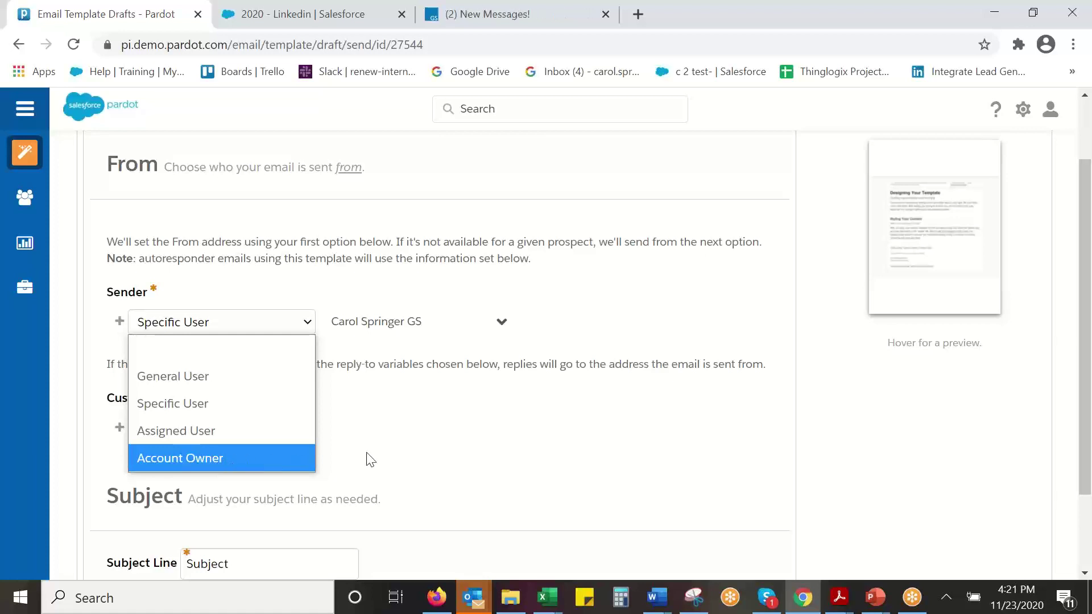
{"action": "left_click", "coordinate": [430, 445]}
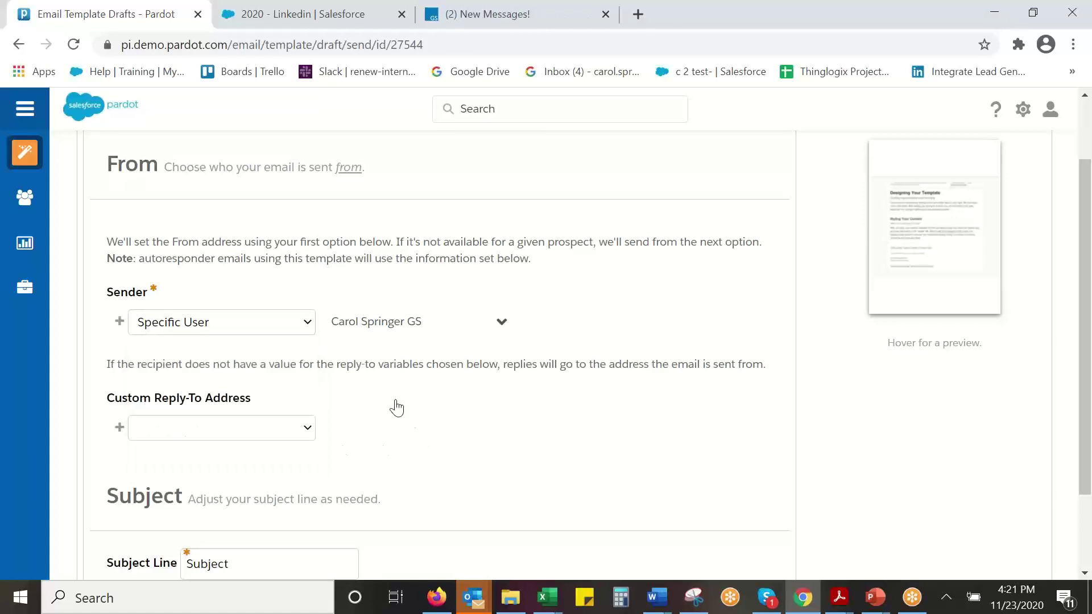
Set the sender to Assigned User and try to publish the draft to the template
{"action": "left_click", "coordinate": [292, 326]}
{"action": "left_click", "coordinate": [237, 428]}
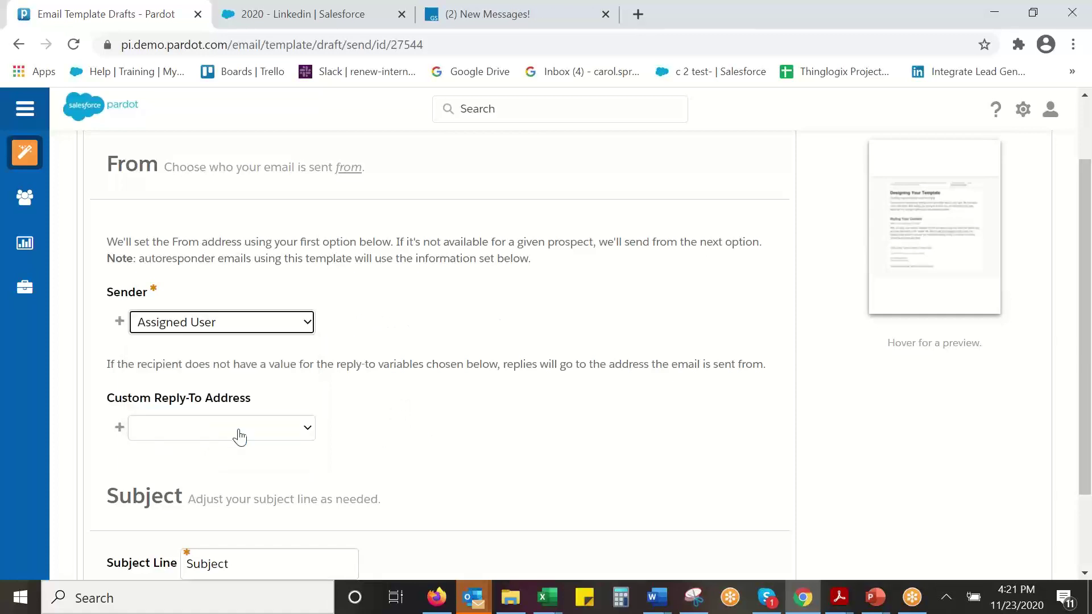
{"action": "scroll", "coordinate": [356, 405], "scroll_direction": "down", "scroll_amount": 2}
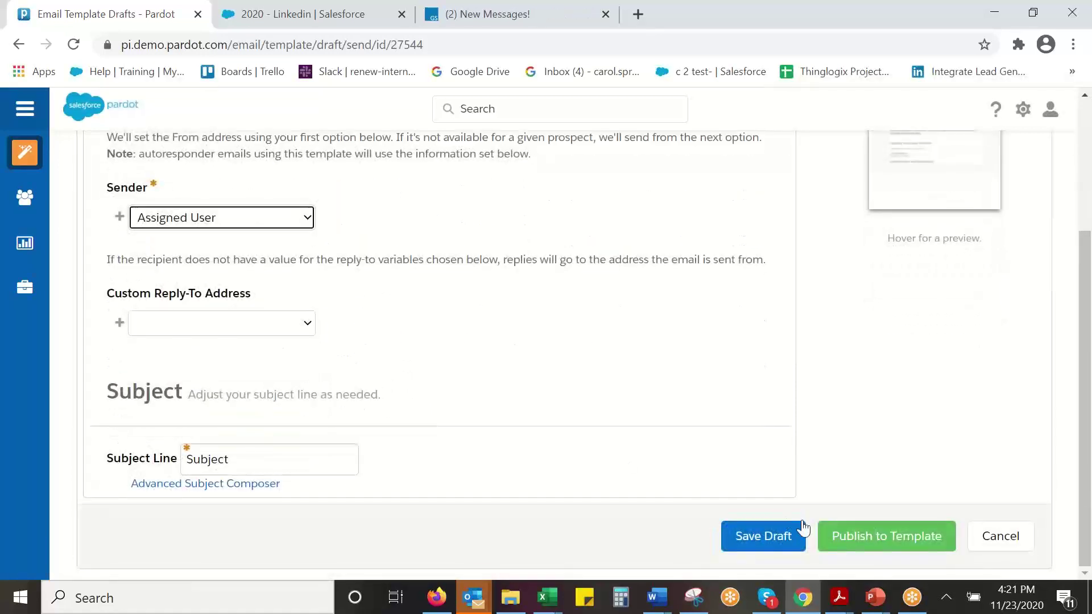
{"action": "left_click", "coordinate": [852, 531]}
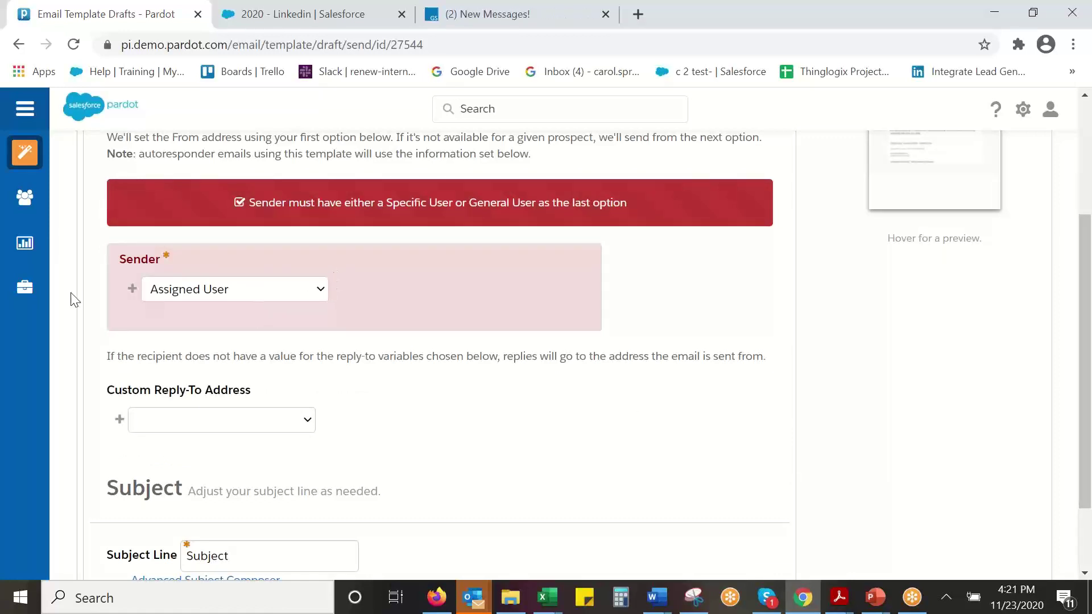
Add Specific User as the fallback sender after Assigned User and choose the first listed user
{"action": "left_click", "coordinate": [132, 289]}
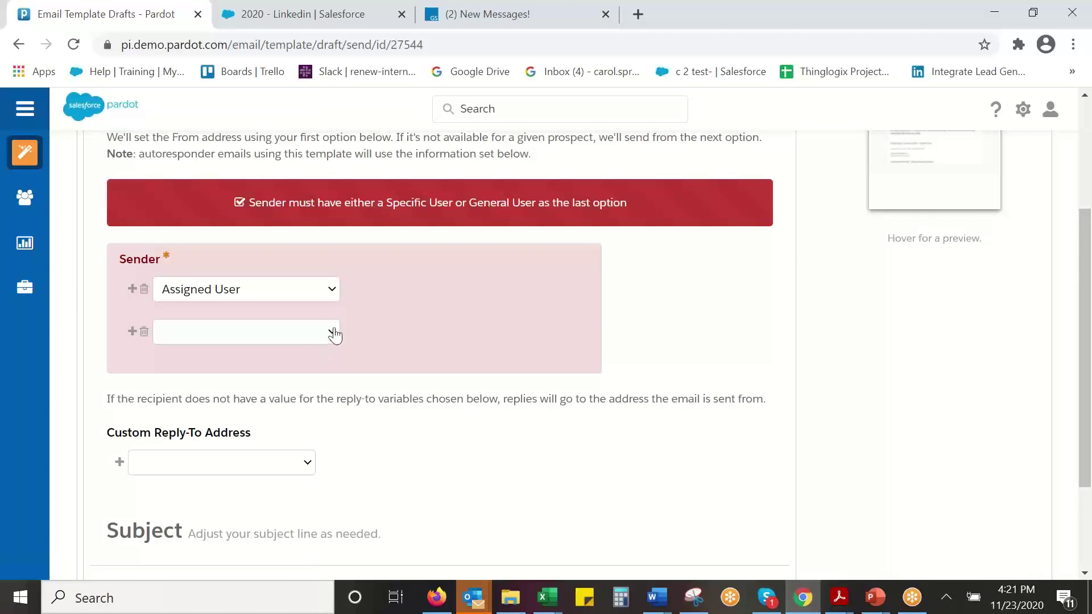
{"action": "left_click", "coordinate": [334, 335]}
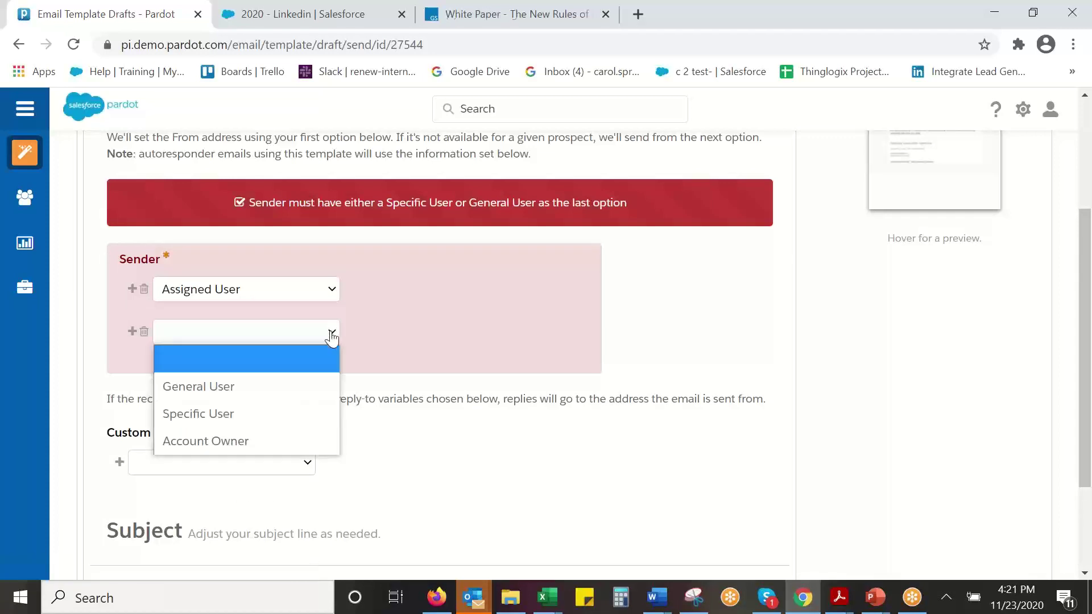
{"action": "left_click", "coordinate": [248, 413]}
{"action": "left_click", "coordinate": [495, 329]}
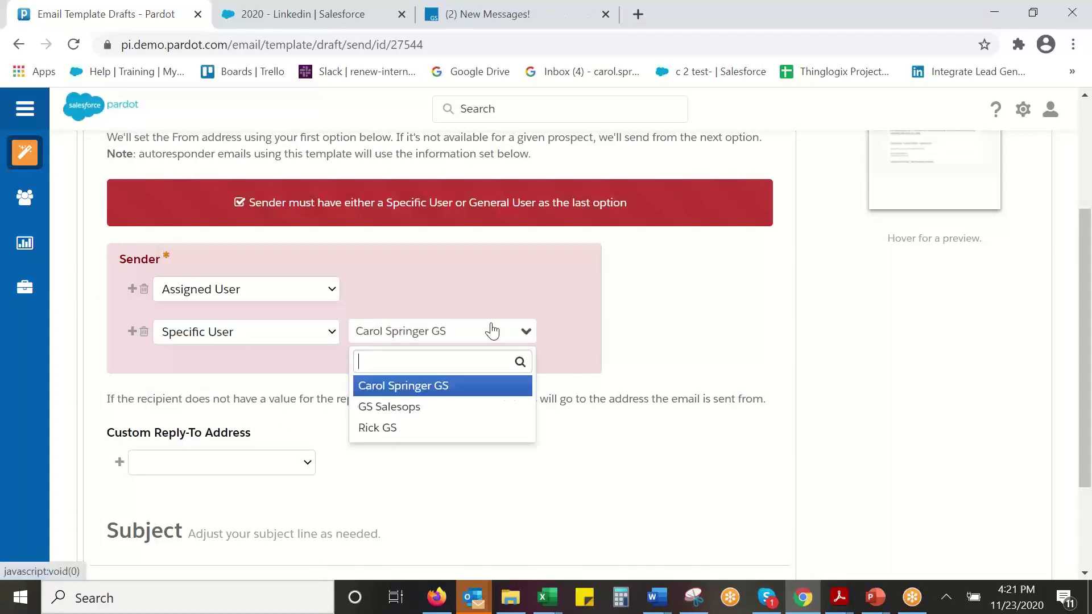
{"action": "left_click", "coordinate": [415, 390]}
Check the subject line and sender options, and publish the draft to the template
{"action": "scroll", "coordinate": [649, 353], "scroll_direction": "down", "scroll_amount": 3}
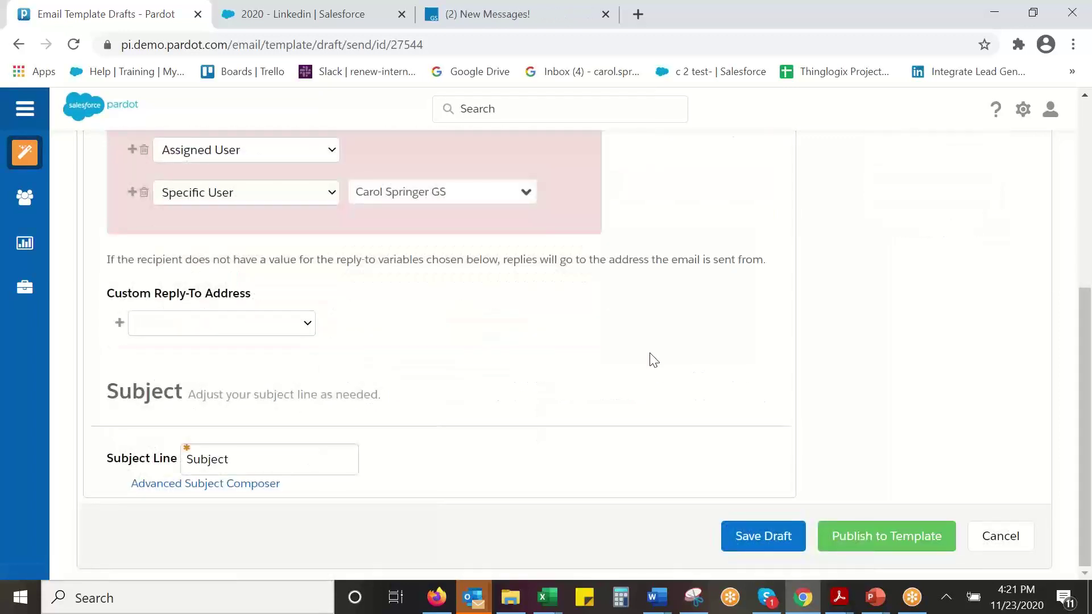
{"action": "left_click", "coordinate": [166, 465]}
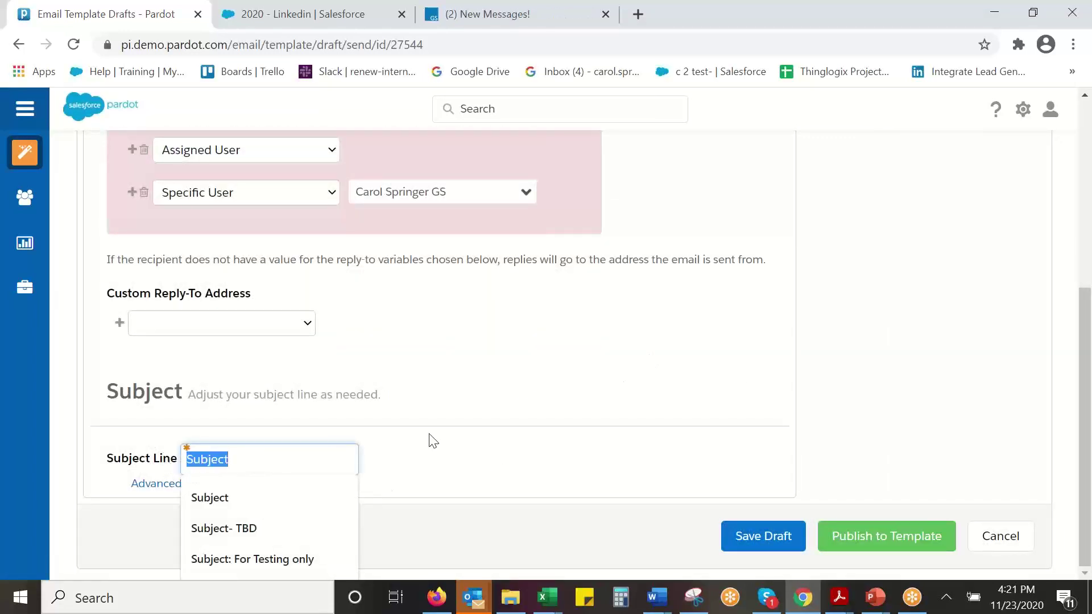
{"action": "left_click", "coordinate": [559, 452]}
{"action": "scroll", "coordinate": [527, 330], "scroll_direction": "up", "scroll_amount": 3}
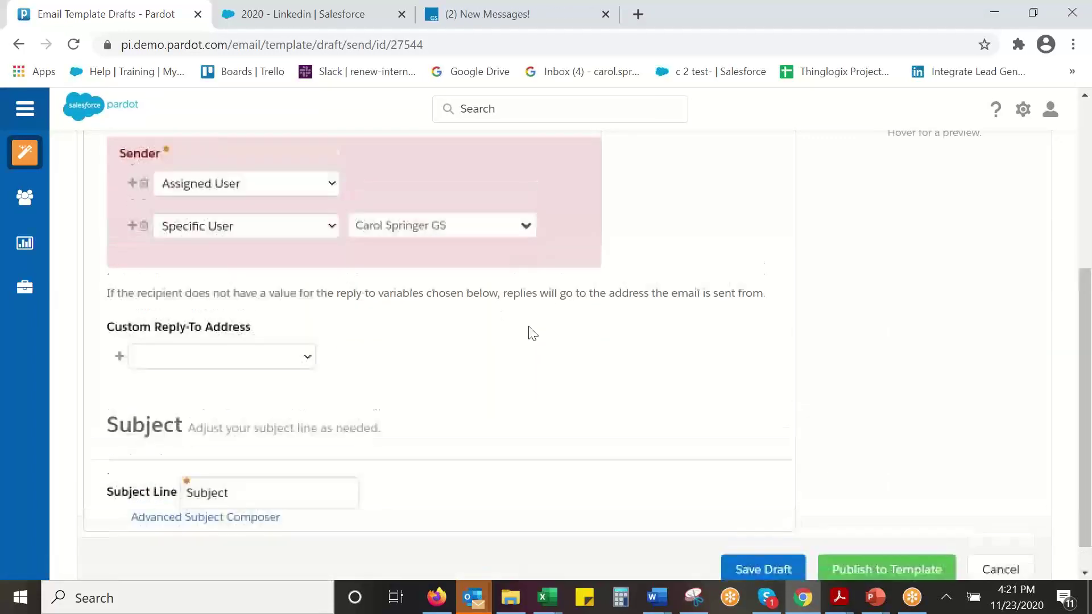
{"action": "scroll", "coordinate": [943, 509], "scroll_direction": "down", "scroll_amount": 3}
{"action": "left_click", "coordinate": [900, 535]}
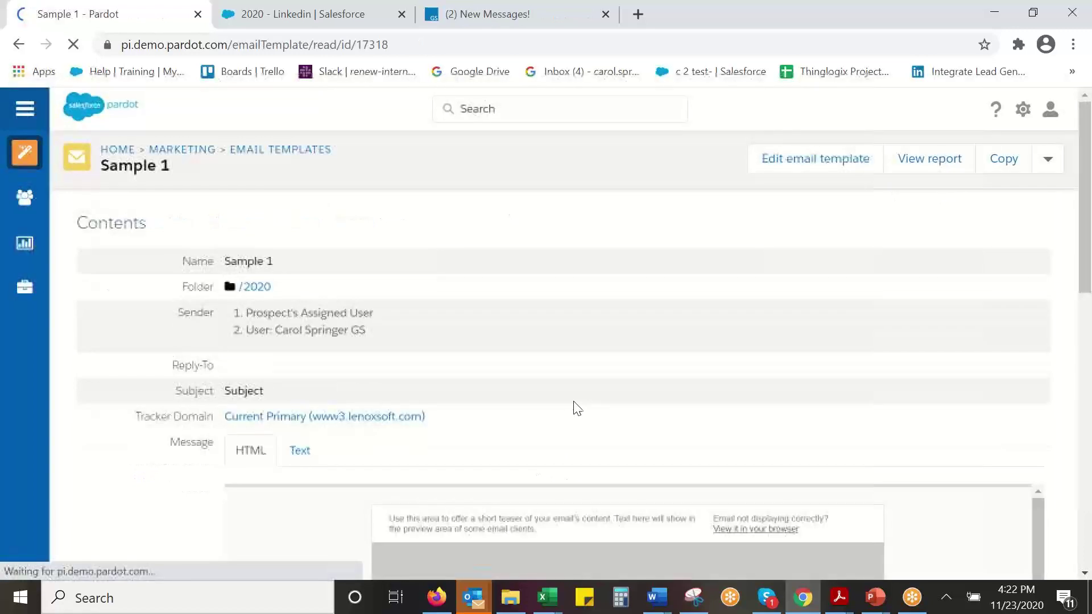
Create a new list email and name it "sample 1"
{"action": "mouse_move", "coordinate": [24, 153]}
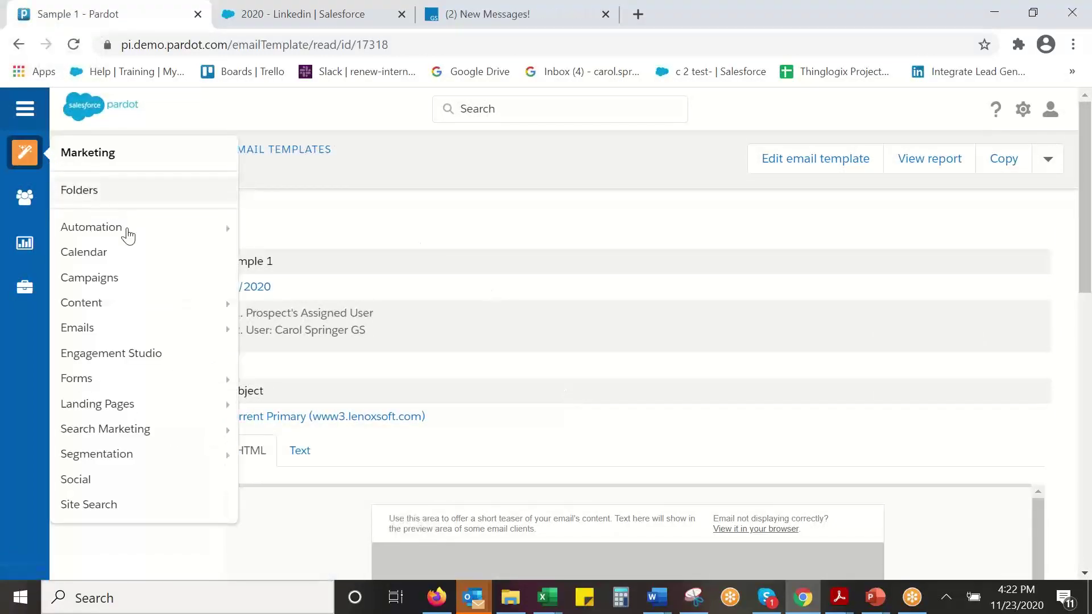
{"action": "mouse_move", "coordinate": [103, 339]}
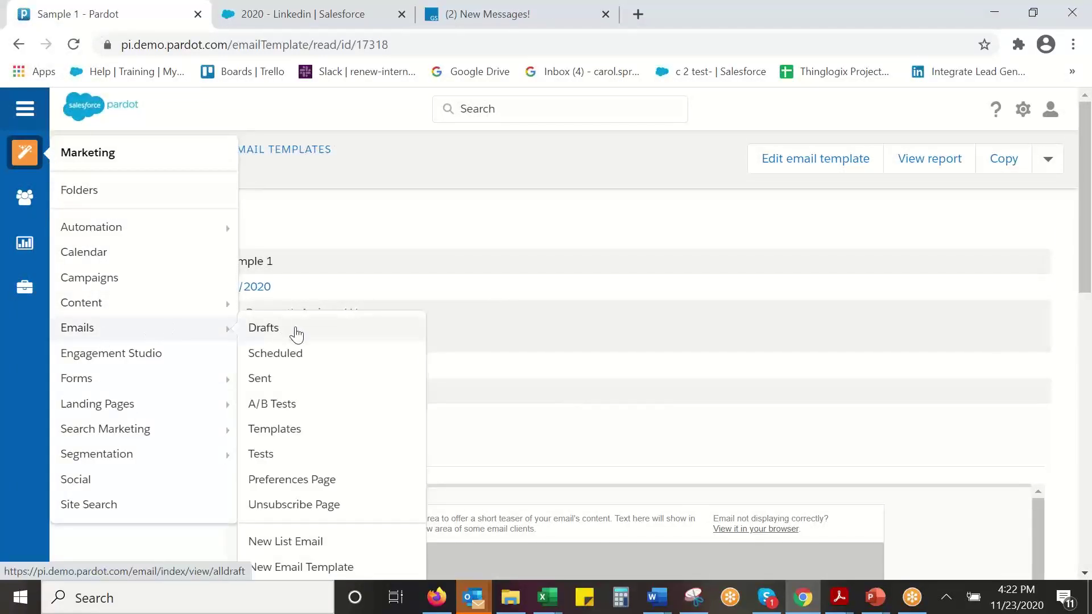
{"action": "left_click", "coordinate": [316, 541]}
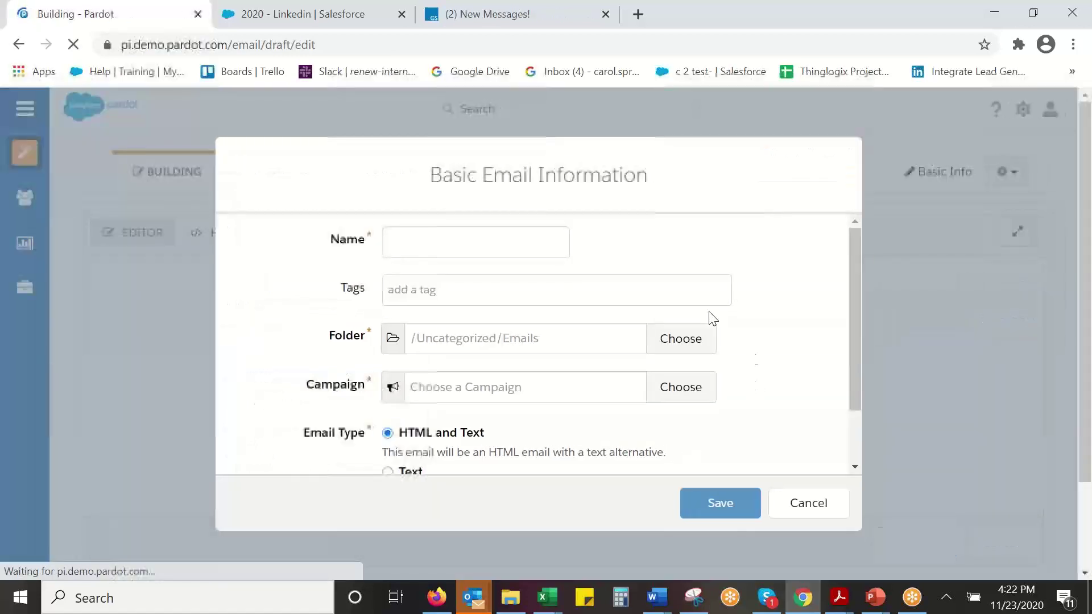
{"action": "left_click", "coordinate": [478, 233]}
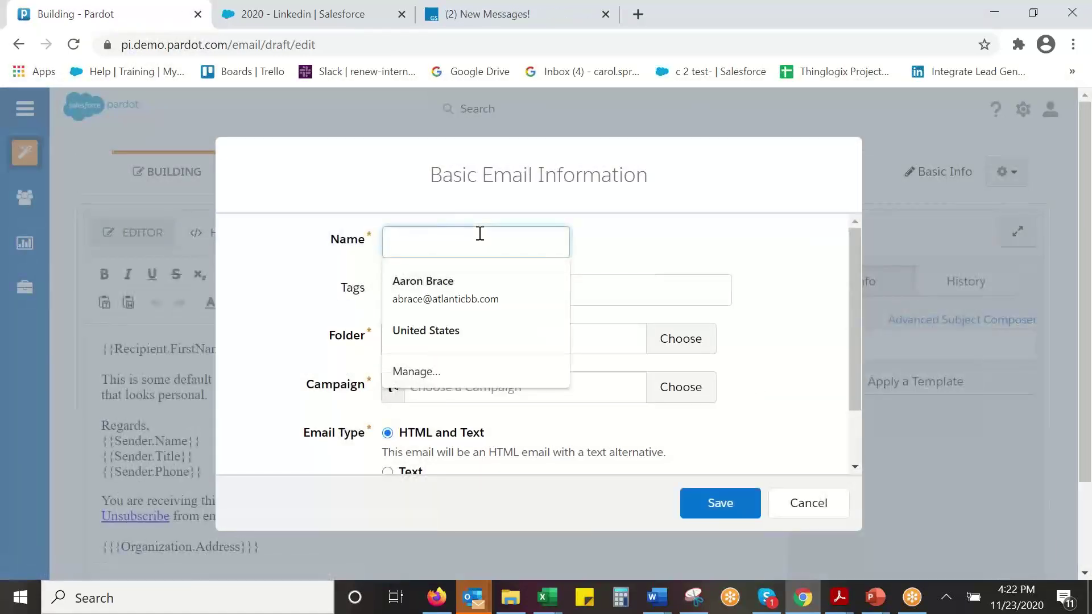
{"action": "type", "text": "sample 1"}
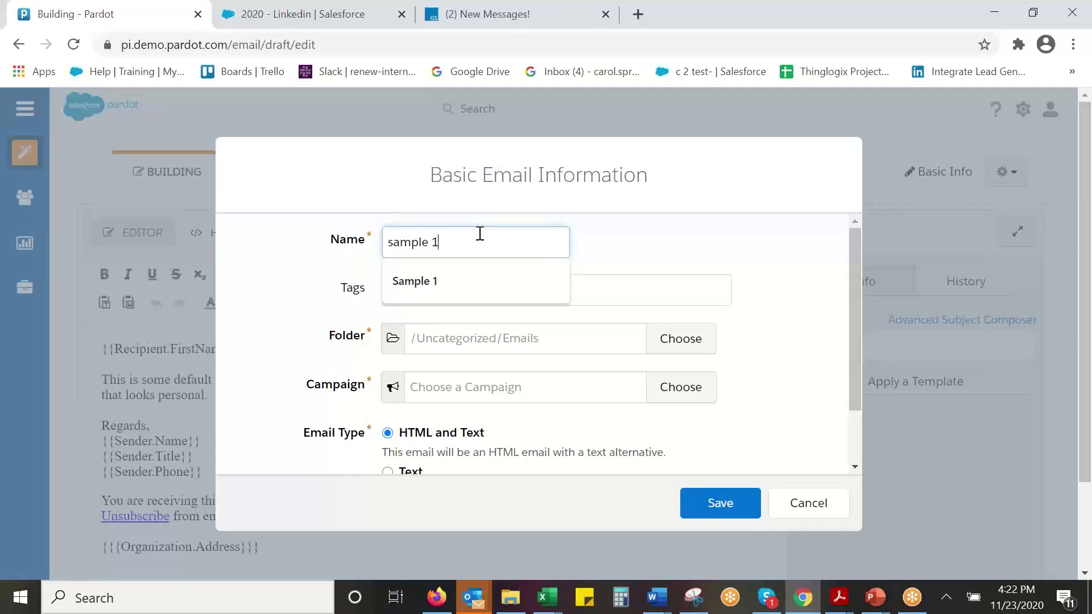
{"action": "left_click", "coordinate": [670, 259]}
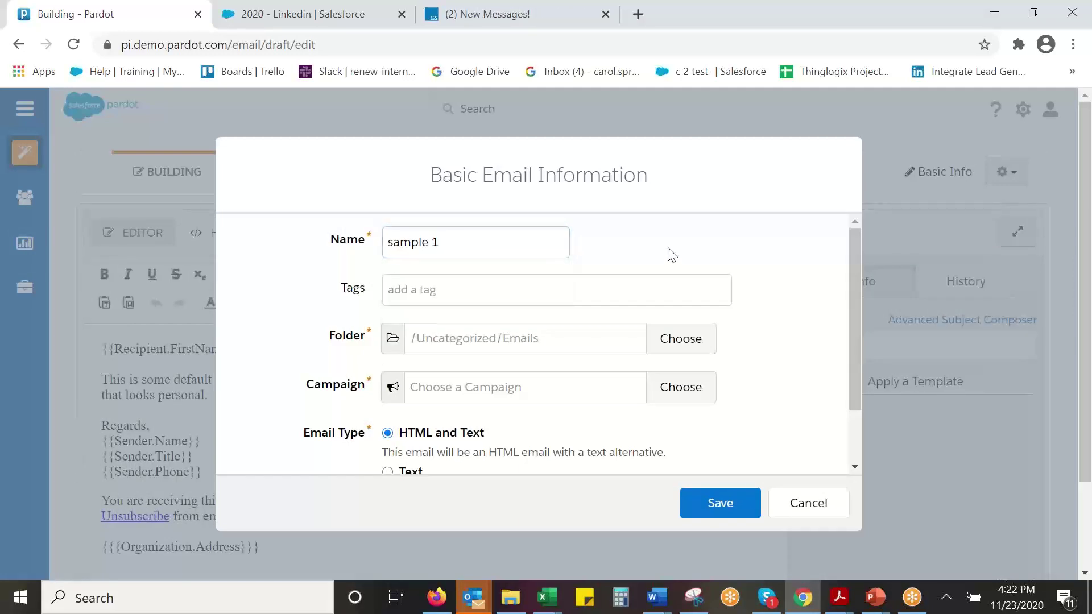
Place the email in the 2020 folder, assign it to the Webinars campaign, and save the basic information
{"action": "left_click", "coordinate": [680, 337]}
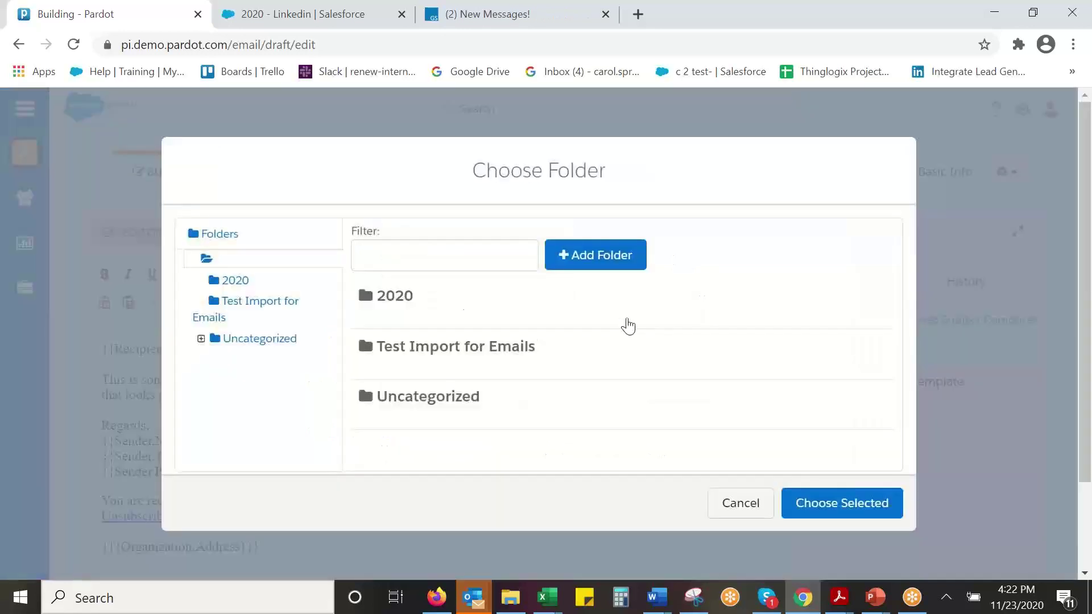
{"action": "left_click", "coordinate": [831, 499]}
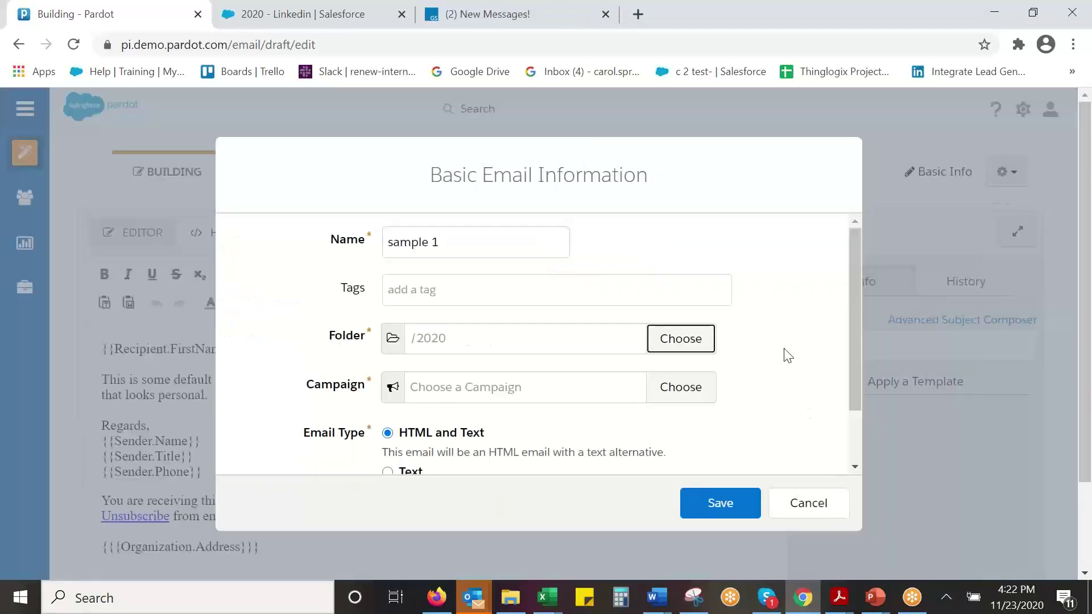
{"action": "scroll", "coordinate": [785, 353], "scroll_direction": "down", "scroll_amount": 2}
{"action": "left_click", "coordinate": [677, 323]}
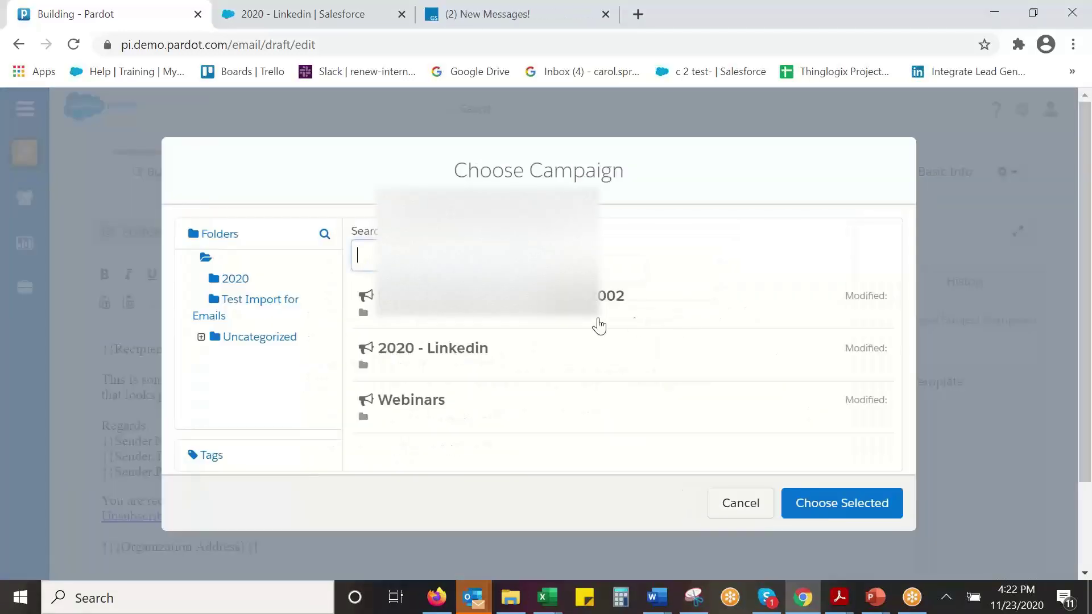
{"action": "left_click", "coordinate": [666, 432]}
{"action": "left_click", "coordinate": [831, 506]}
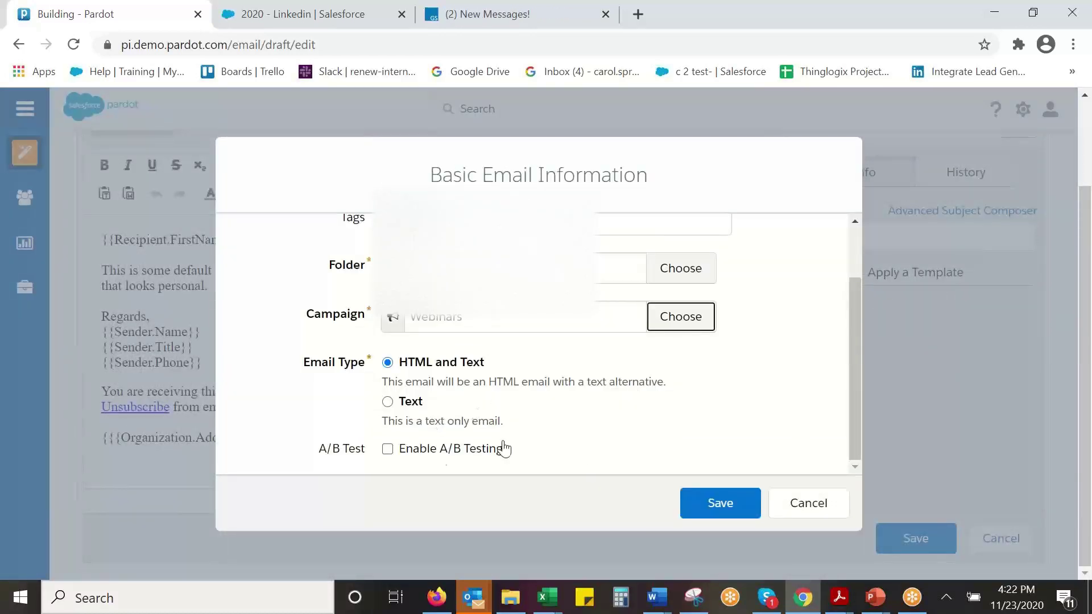
{"action": "left_click", "coordinate": [728, 499]}
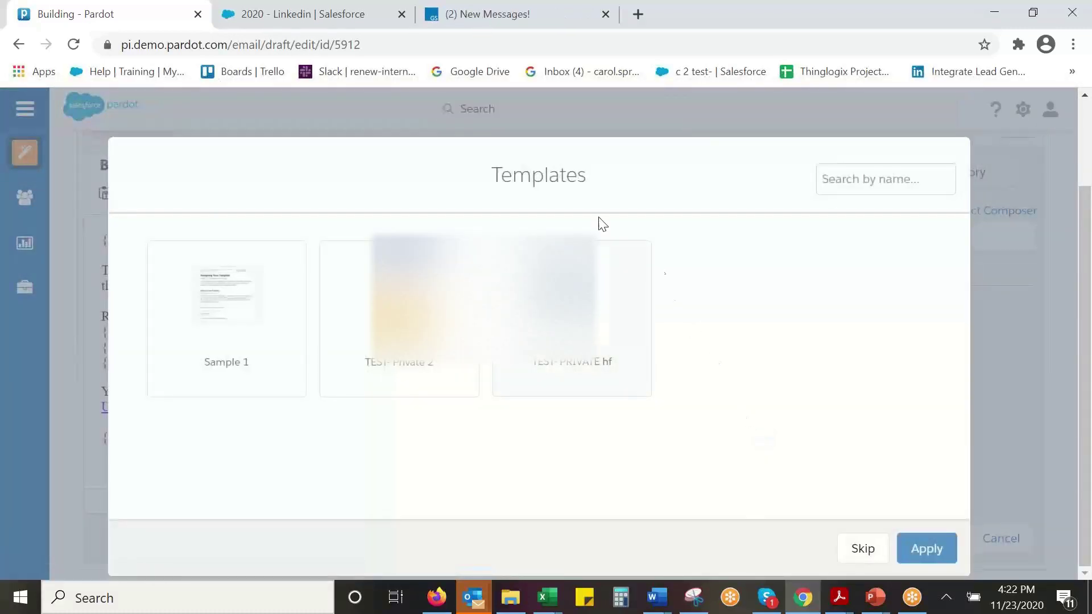
Apply the Sample 1 template to the list email and look over its layout
{"action": "left_click", "coordinate": [226, 295]}
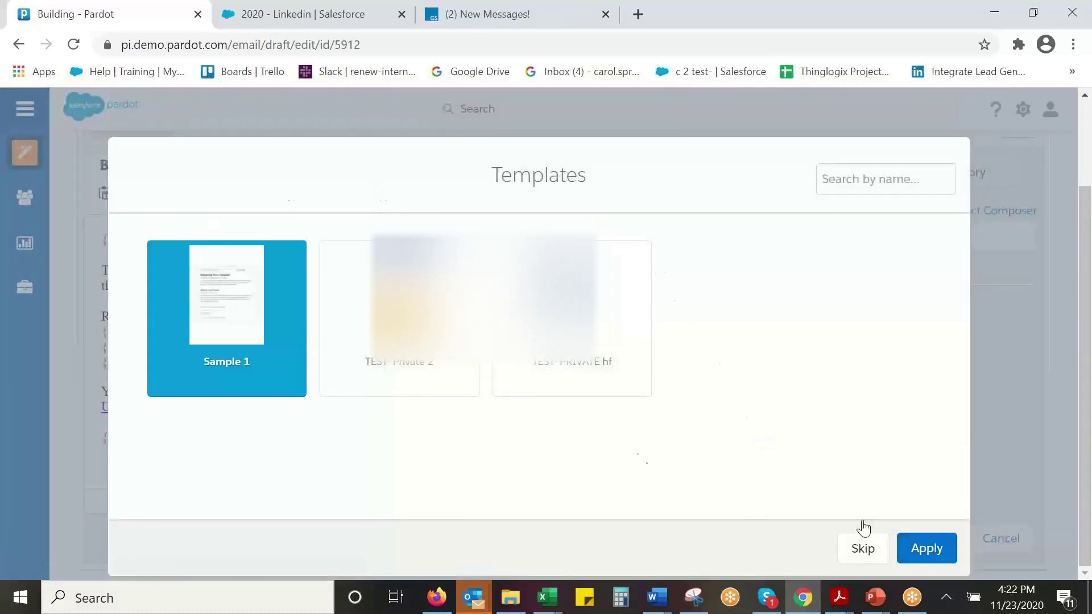
{"action": "left_click", "coordinate": [939, 547]}
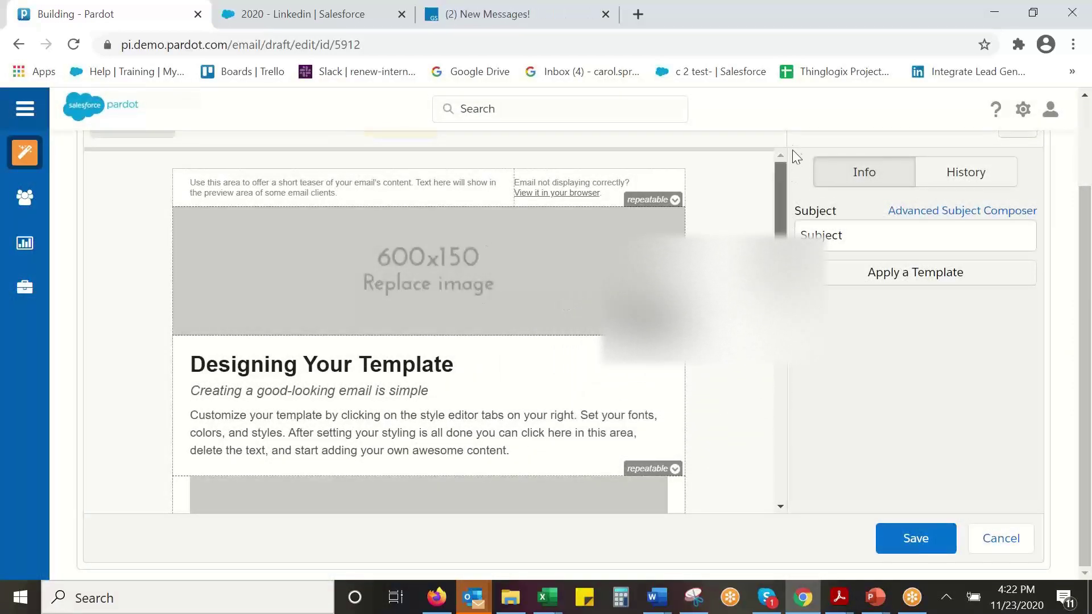
{"action": "left_click_drag", "start_coordinate": [779, 241], "coordinate": [797, 238]}
{"action": "scroll", "coordinate": [1086, 258], "scroll_direction": "up", "scroll_amount": 3}
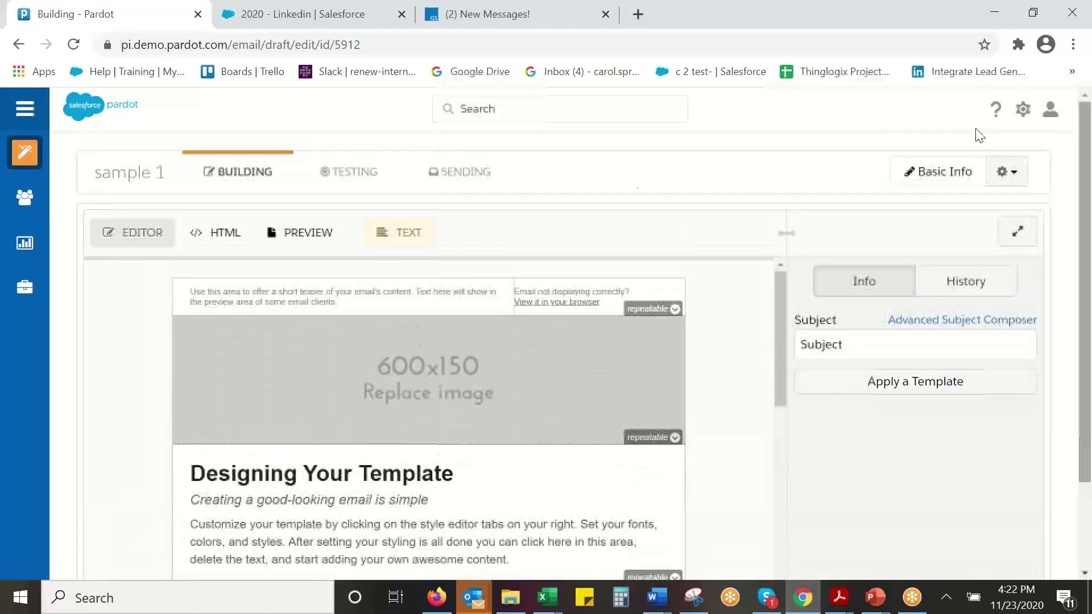
Review the list email's recipient and sender settings, and its text version
{"action": "left_click", "coordinate": [495, 171]}
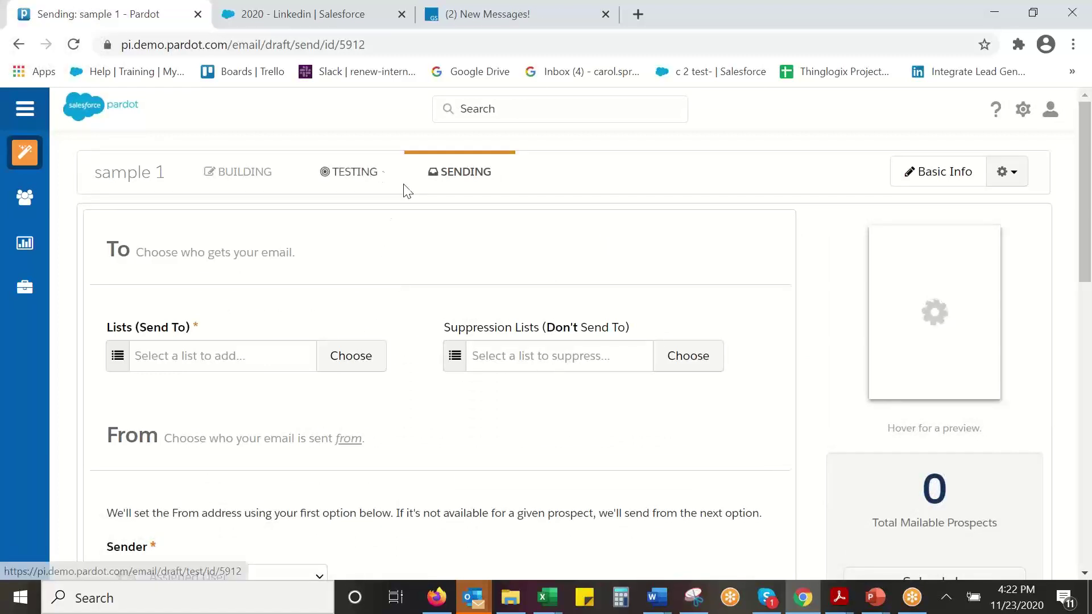
{"action": "scroll", "coordinate": [404, 188], "scroll_direction": "down", "scroll_amount": 3}
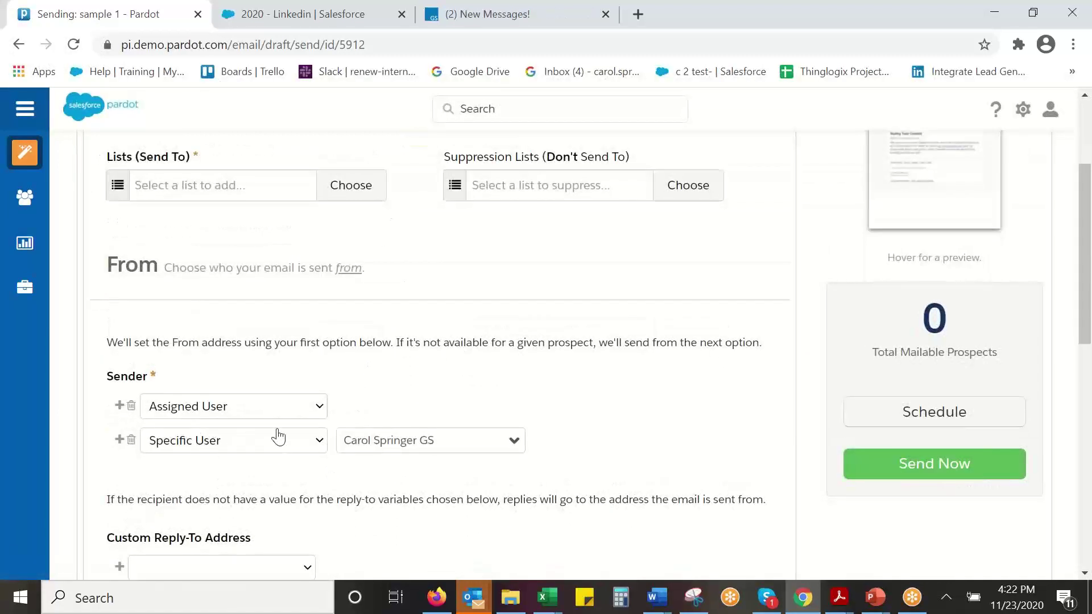
{"action": "scroll", "coordinate": [278, 437], "scroll_direction": "down", "scroll_amount": 1}
{"action": "scroll", "coordinate": [464, 401], "scroll_direction": "up", "scroll_amount": 3}
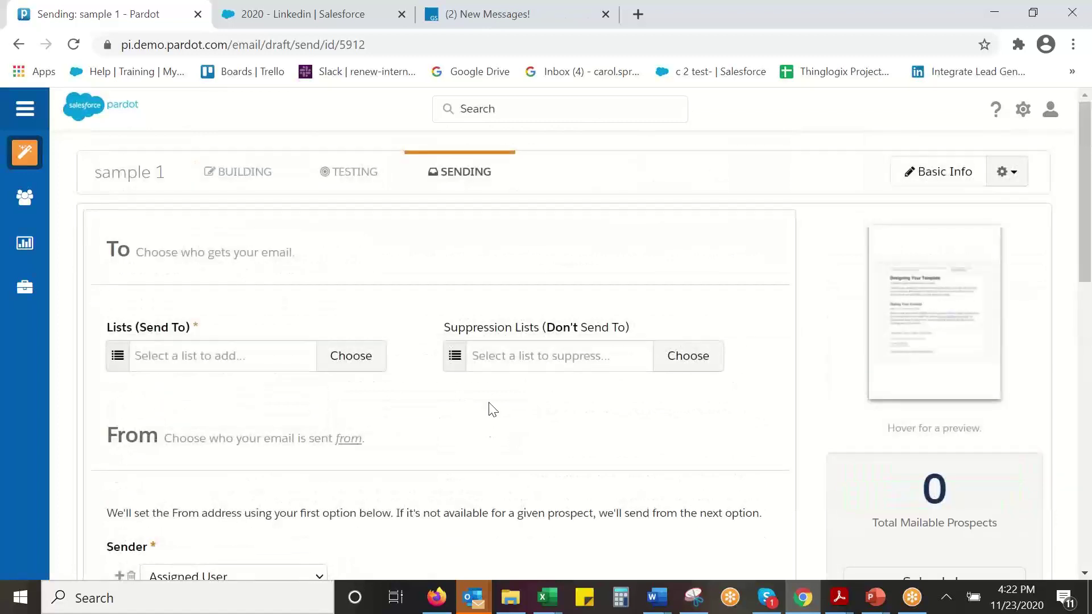
{"action": "left_click", "coordinate": [233, 175]}
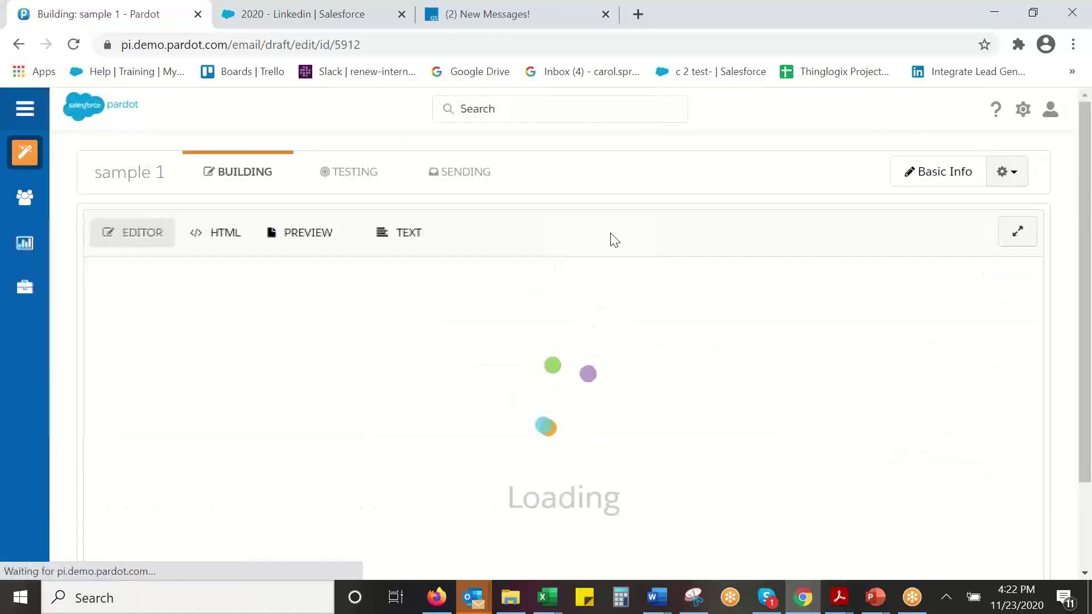
{"action": "left_click", "coordinate": [386, 230]}
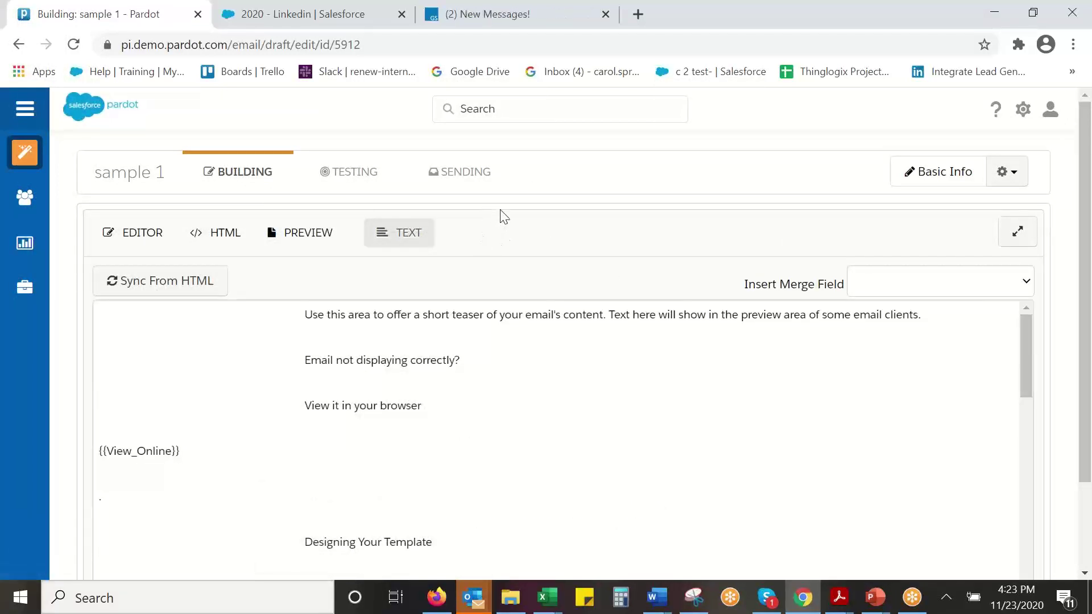
In the sending settings, choose Monthly Newsletter as the recipient list and Customers as the suppression list
{"action": "left_click", "coordinate": [465, 174]}
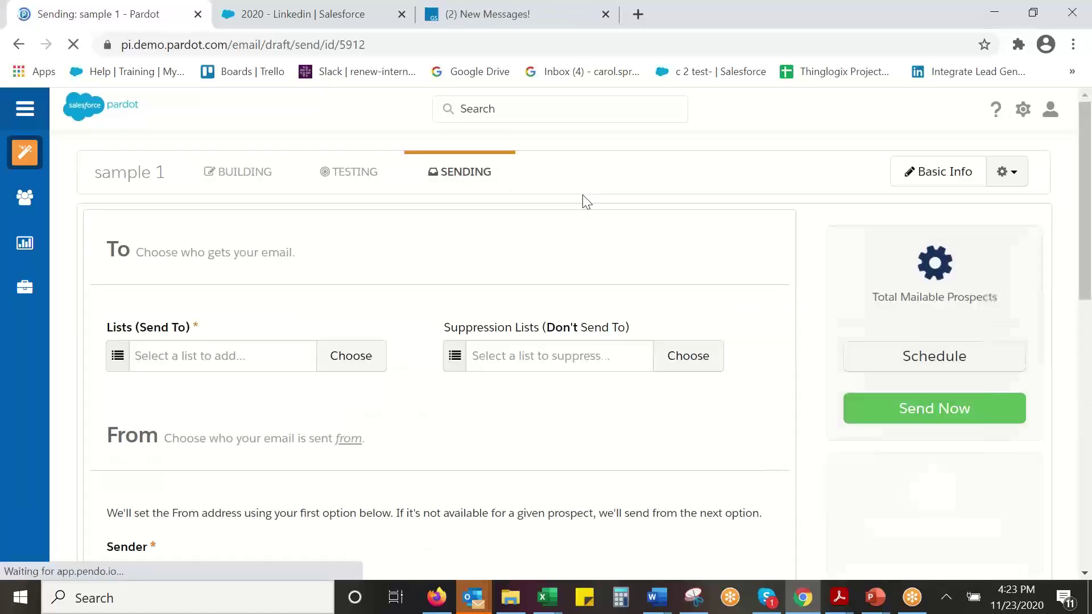
{"action": "left_click", "coordinate": [347, 359]}
{"action": "left_click", "coordinate": [449, 400]}
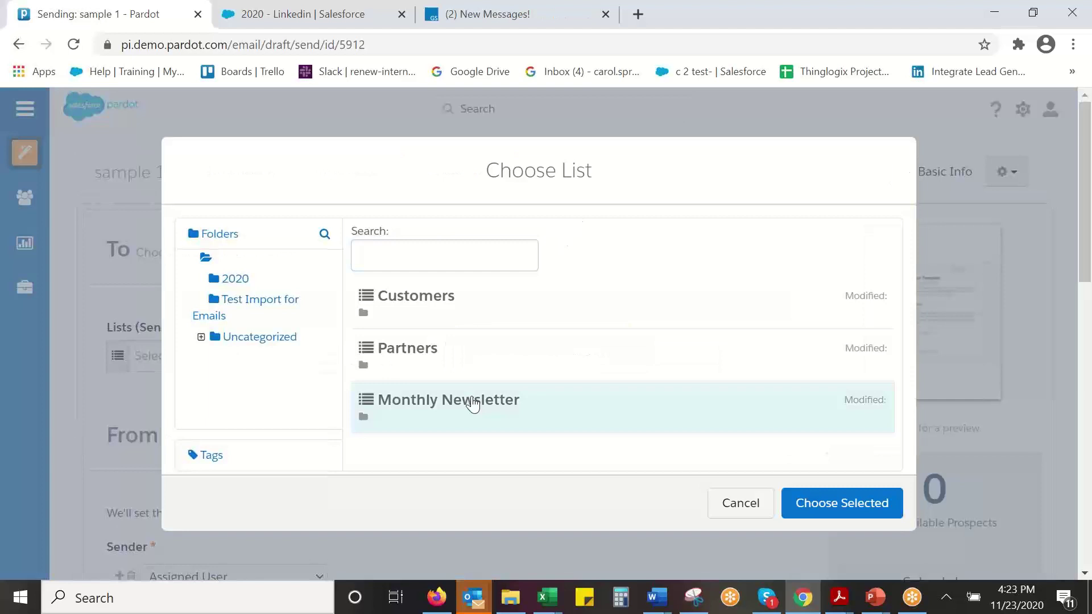
{"action": "left_click", "coordinate": [812, 505]}
{"action": "left_click", "coordinate": [690, 369]}
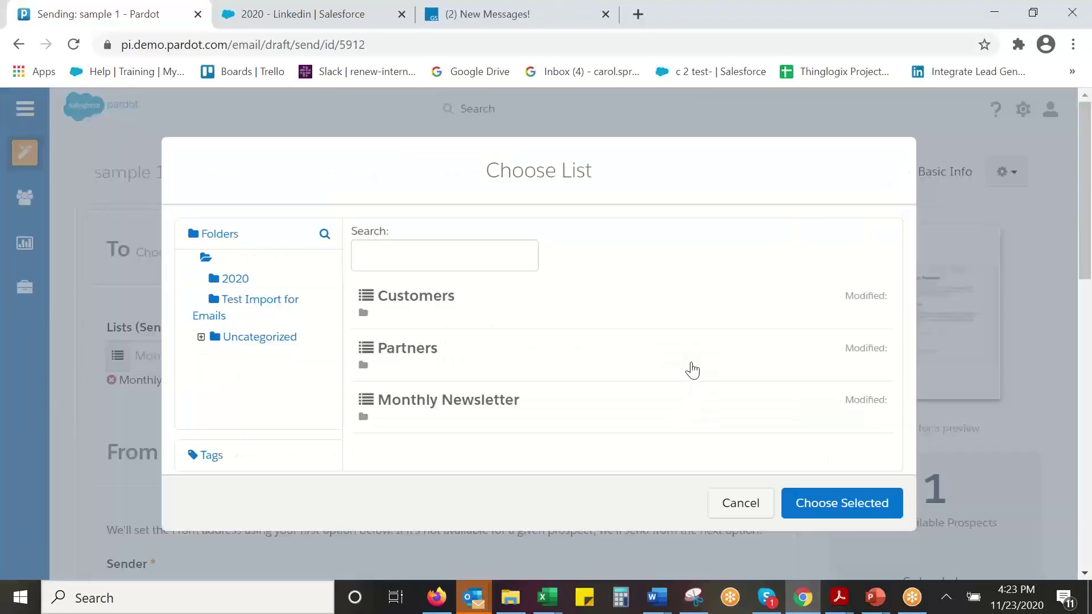
{"action": "left_click", "coordinate": [445, 312]}
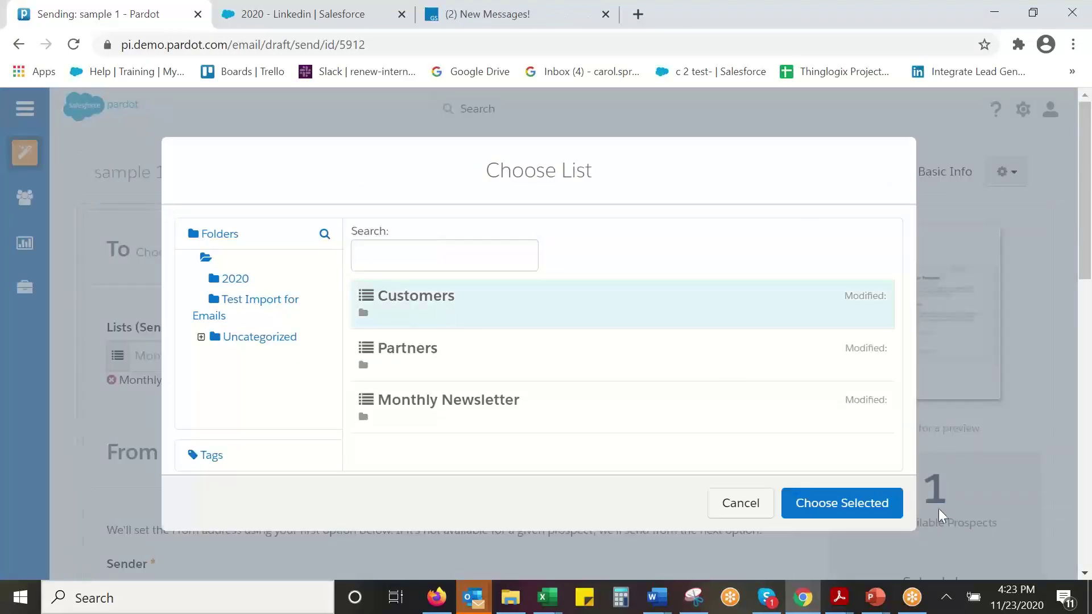
{"action": "left_click", "coordinate": [832, 509]}
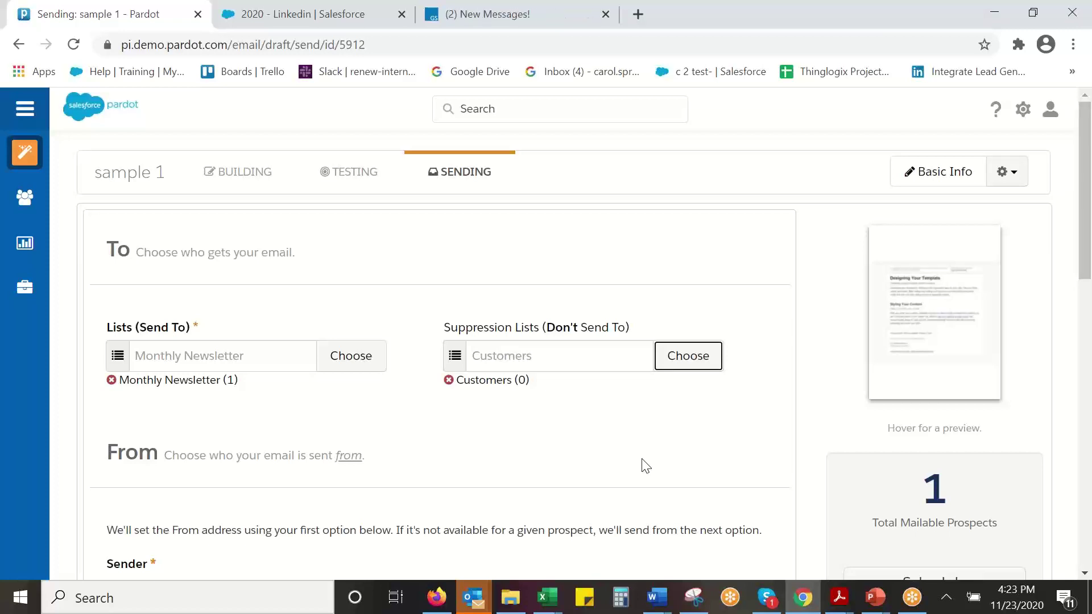
{"action": "left_click", "coordinate": [684, 364]}
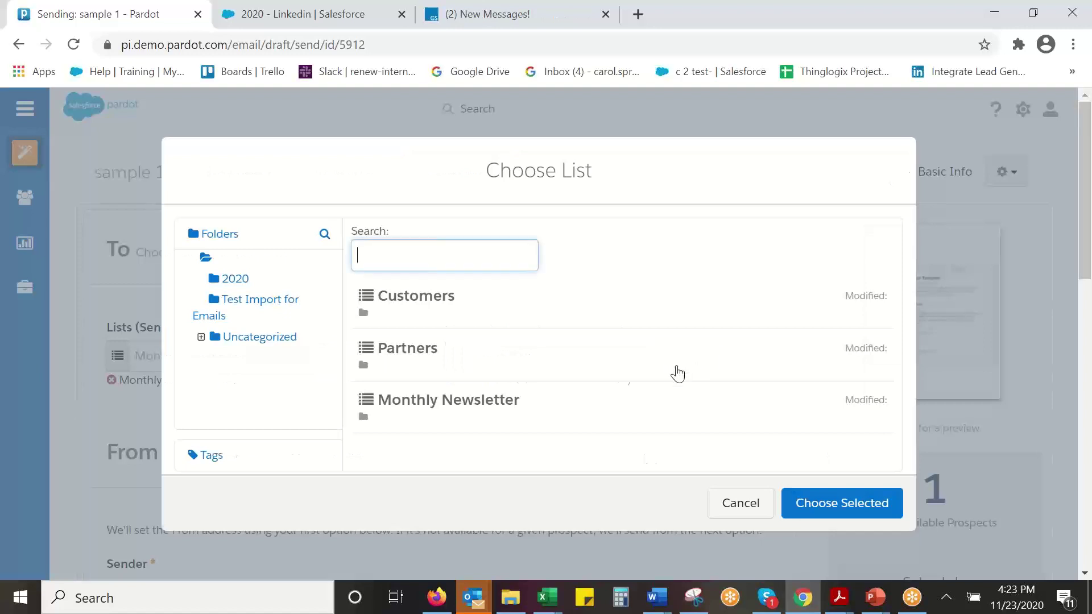
{"action": "left_click", "coordinate": [422, 310]}
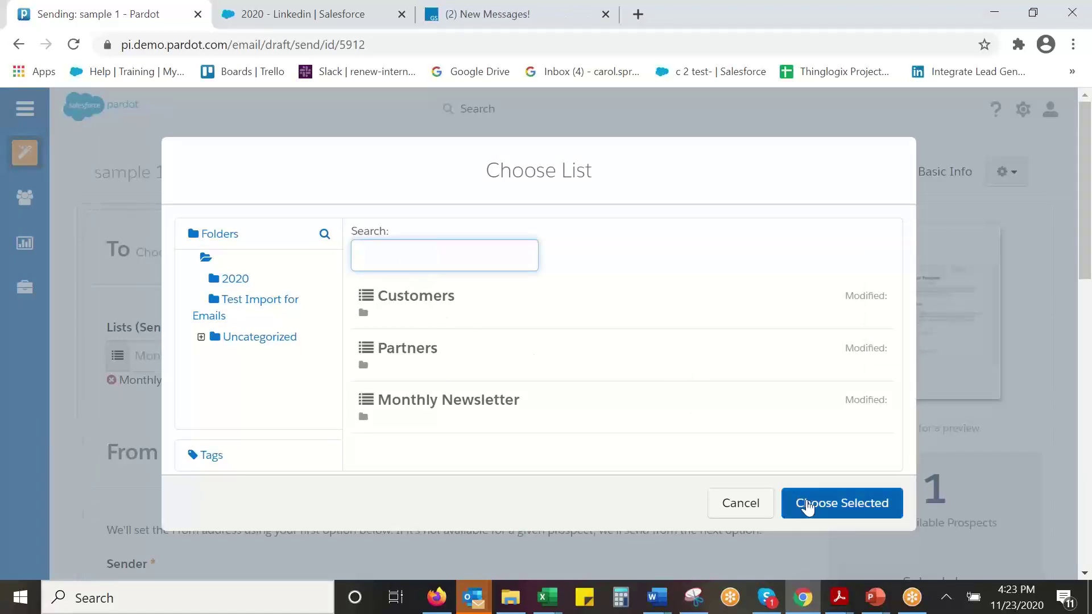
{"action": "left_click", "coordinate": [728, 509]}
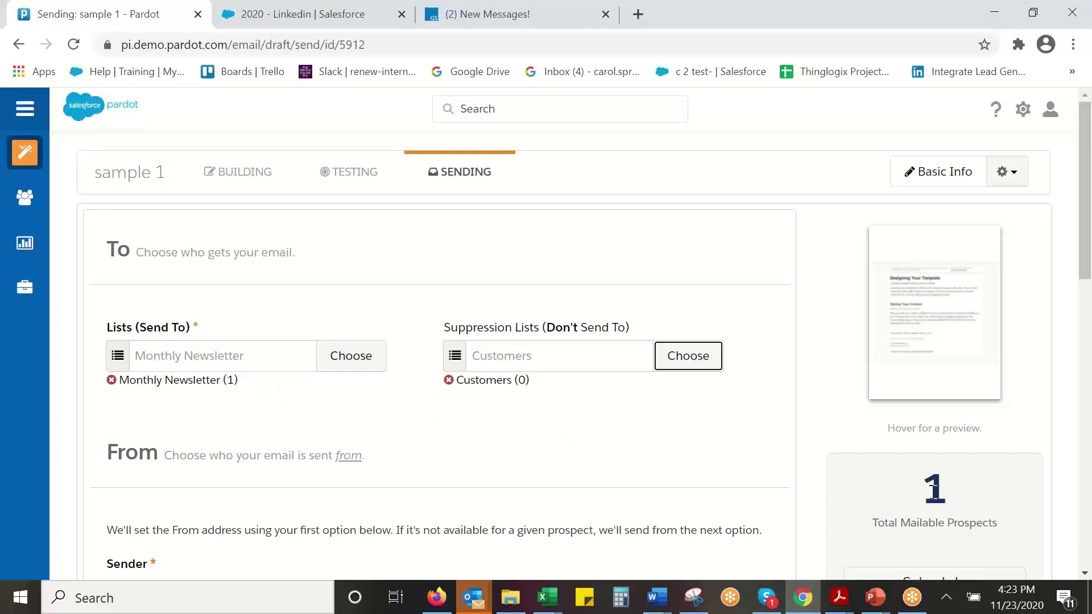
{"action": "mouse_move", "coordinate": [933, 490]}
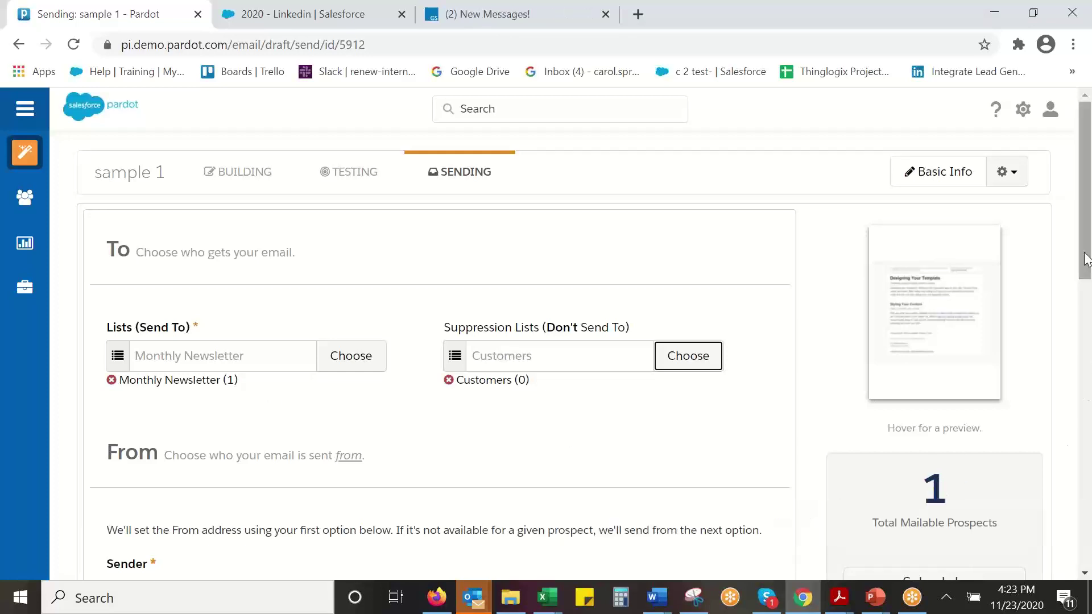
Review the list email's sender, custom reply-to and subject settings, keeping Assigned User as the first sender option
{"action": "scroll", "coordinate": [1087, 261], "scroll_direction": "down", "scroll_amount": 1}
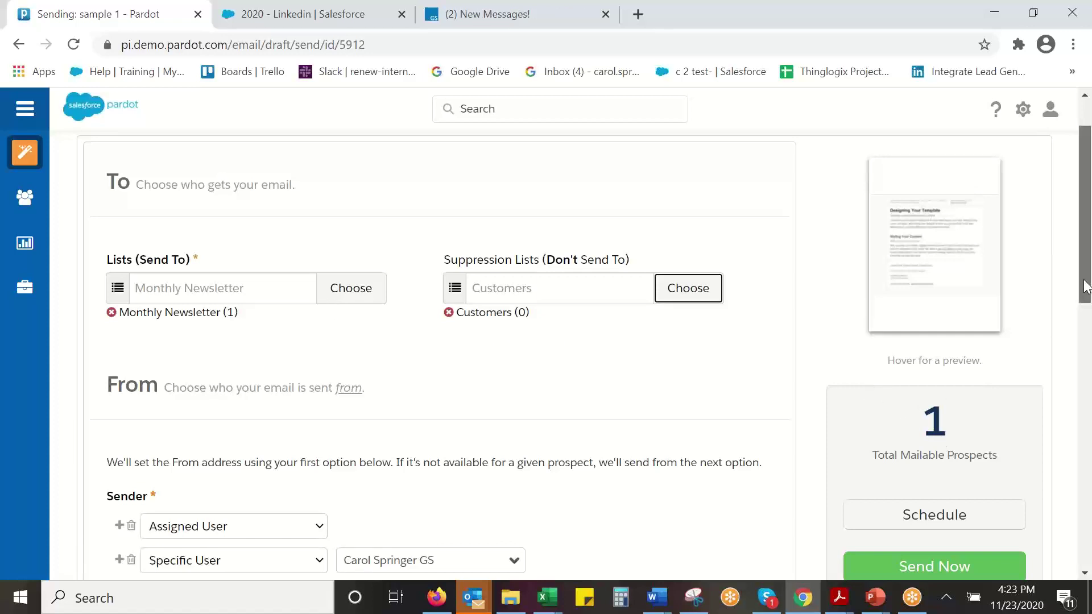
{"action": "left_click_drag", "start_coordinate": [1084, 278], "coordinate": [1087, 407]}
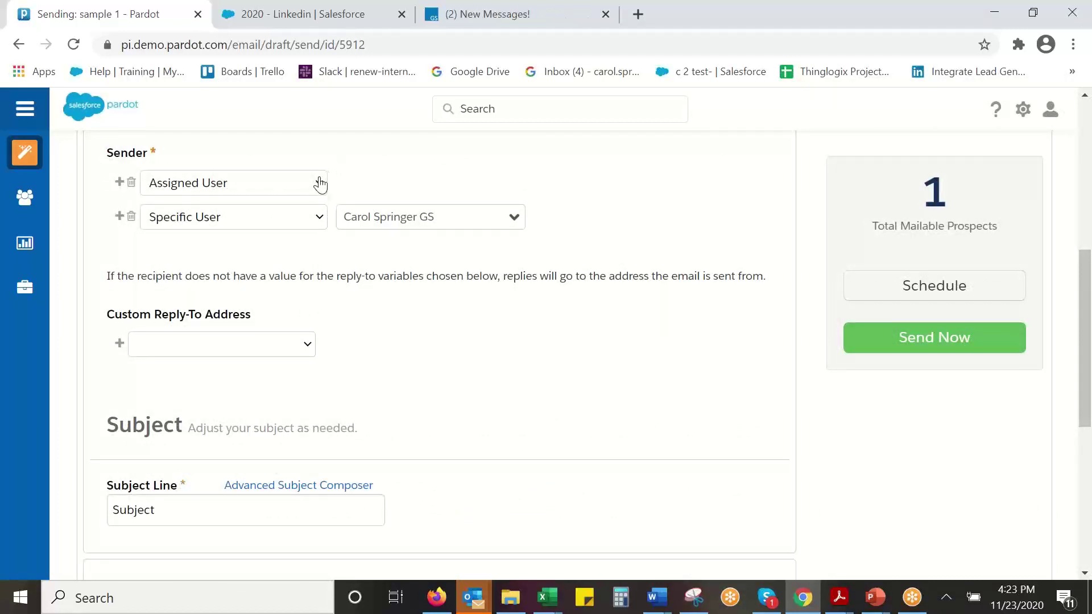
{"action": "left_click", "coordinate": [320, 183]}
{"action": "left_click", "coordinate": [259, 291]}
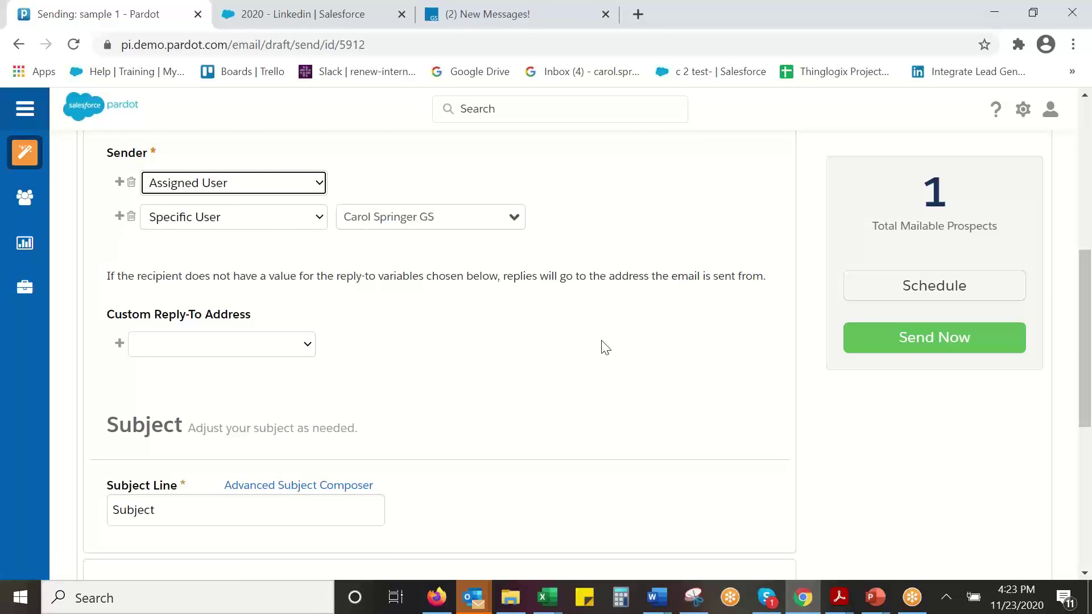
{"action": "scroll", "coordinate": [605, 348], "scroll_direction": "down", "scroll_amount": 1}
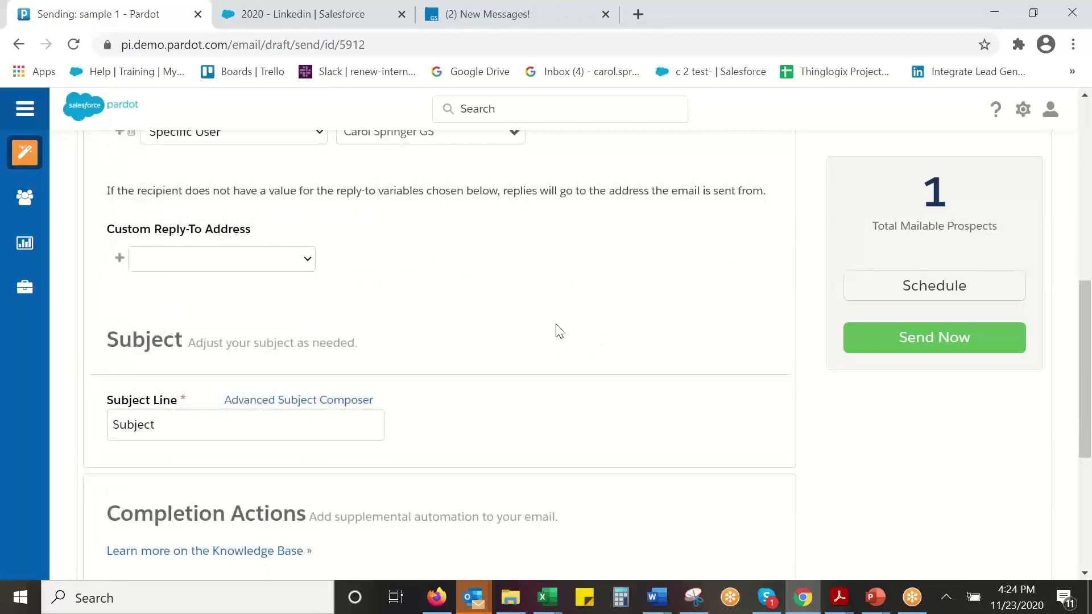
{"action": "scroll", "coordinate": [558, 330], "scroll_direction": "down", "scroll_amount": 3}
{"action": "scroll", "coordinate": [558, 329], "scroll_direction": "up", "scroll_amount": 9}
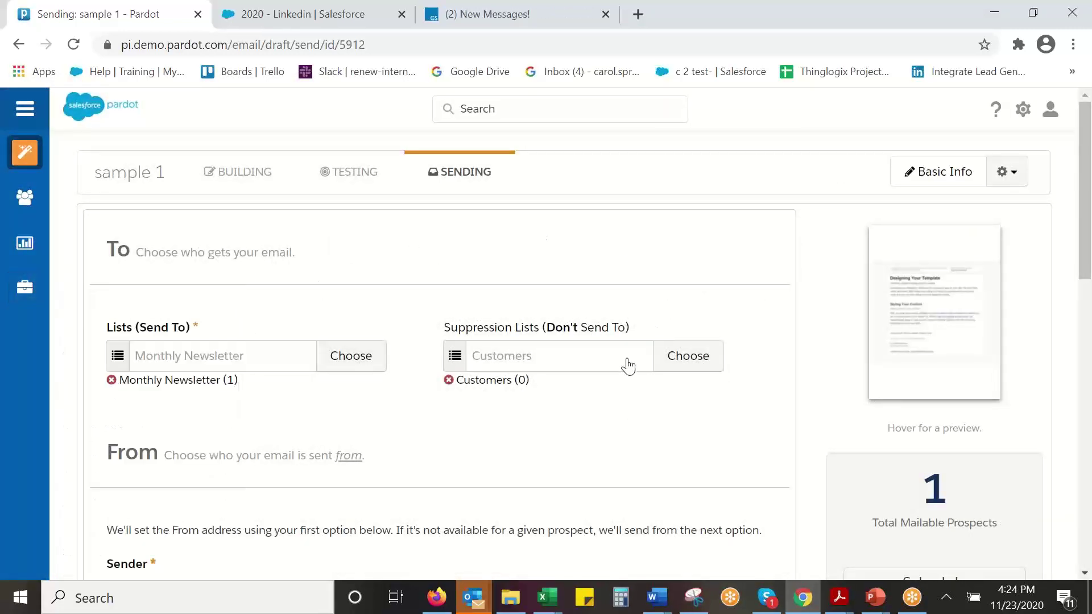
Enable completion actions for when a prospect clicks this email, applied only if a specific URL is clicked, and check the URL choices
{"action": "scroll", "coordinate": [755, 293], "scroll_direction": "down", "scroll_amount": 8}
{"action": "scroll", "coordinate": [759, 302], "scroll_direction": "down", "scroll_amount": 6}
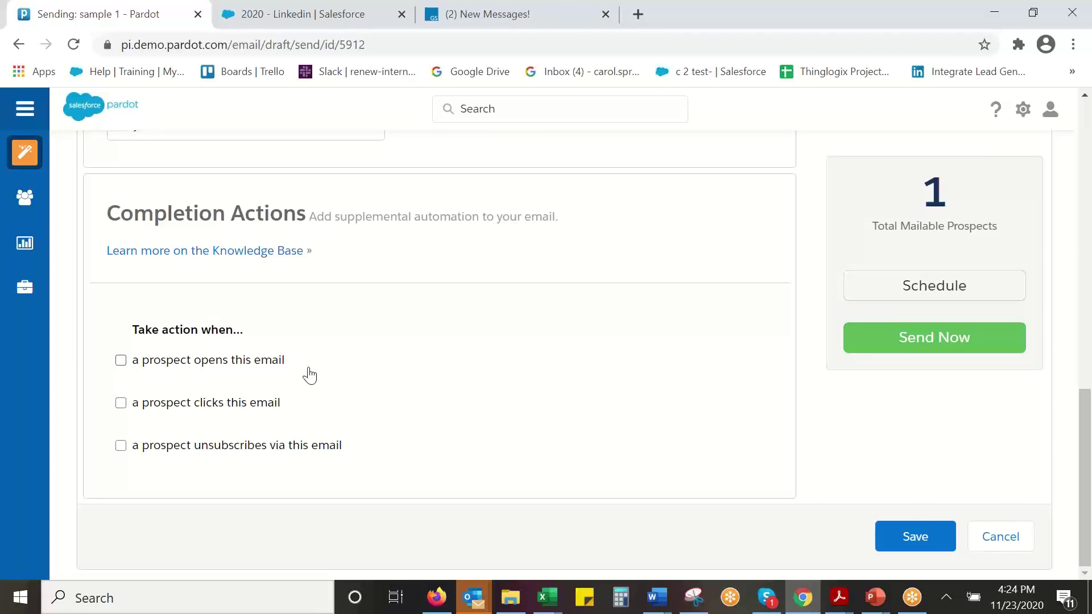
{"action": "left_click", "coordinate": [120, 402]}
{"action": "scroll", "coordinate": [385, 396], "scroll_direction": "down", "scroll_amount": 3}
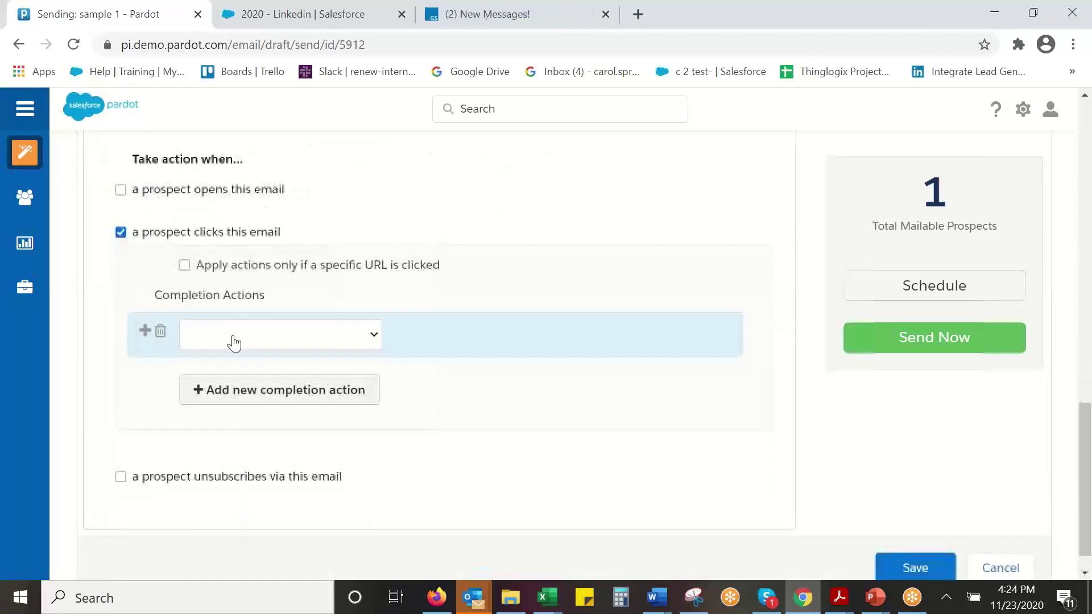
{"action": "left_click", "coordinate": [185, 267]}
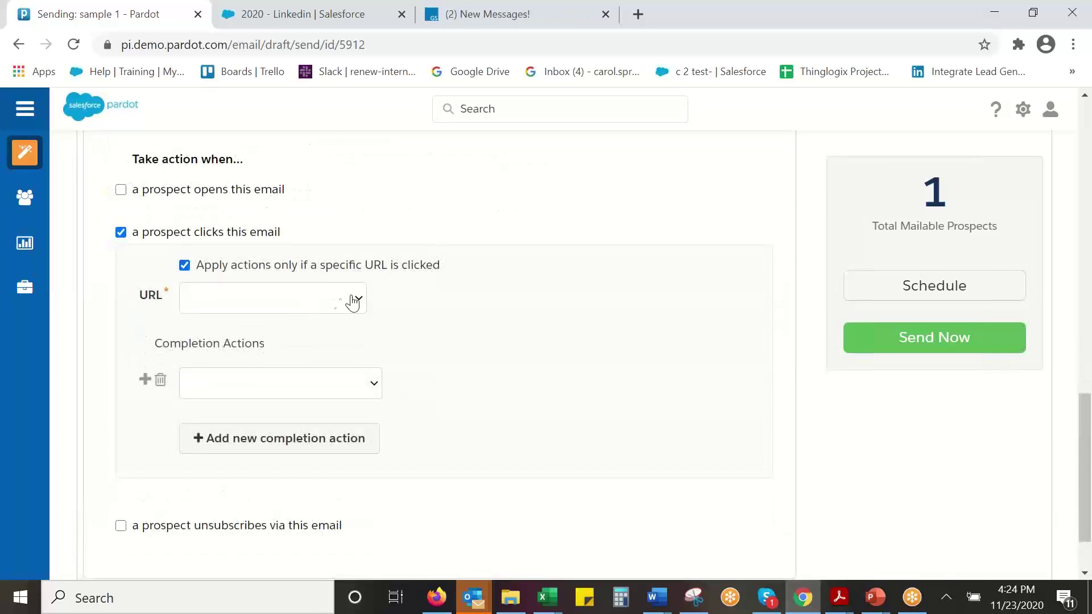
{"action": "left_click", "coordinate": [355, 301]}
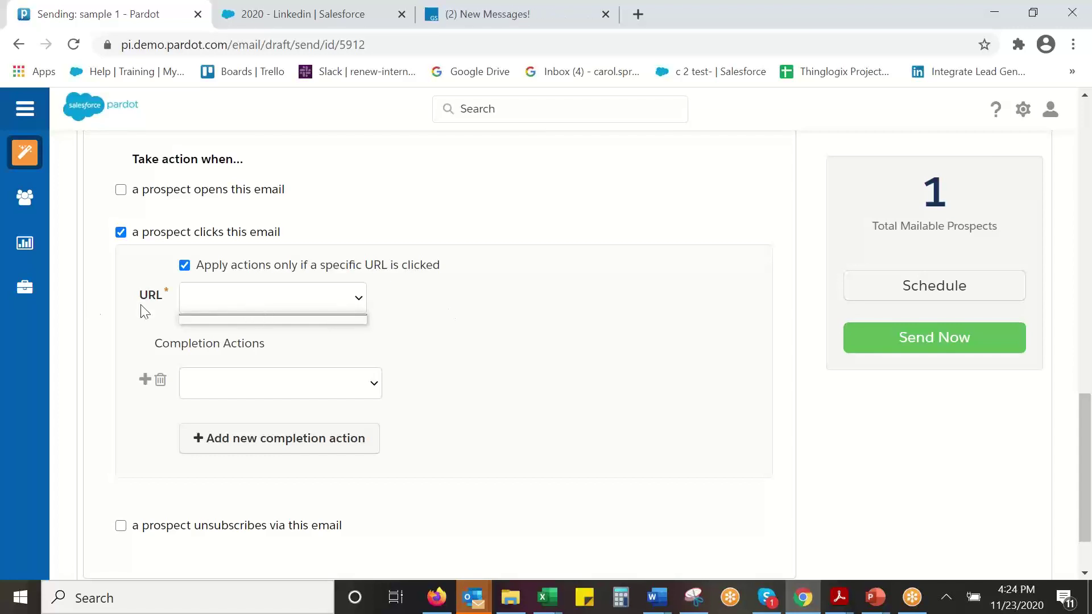
{"action": "left_click", "coordinate": [527, 310]}
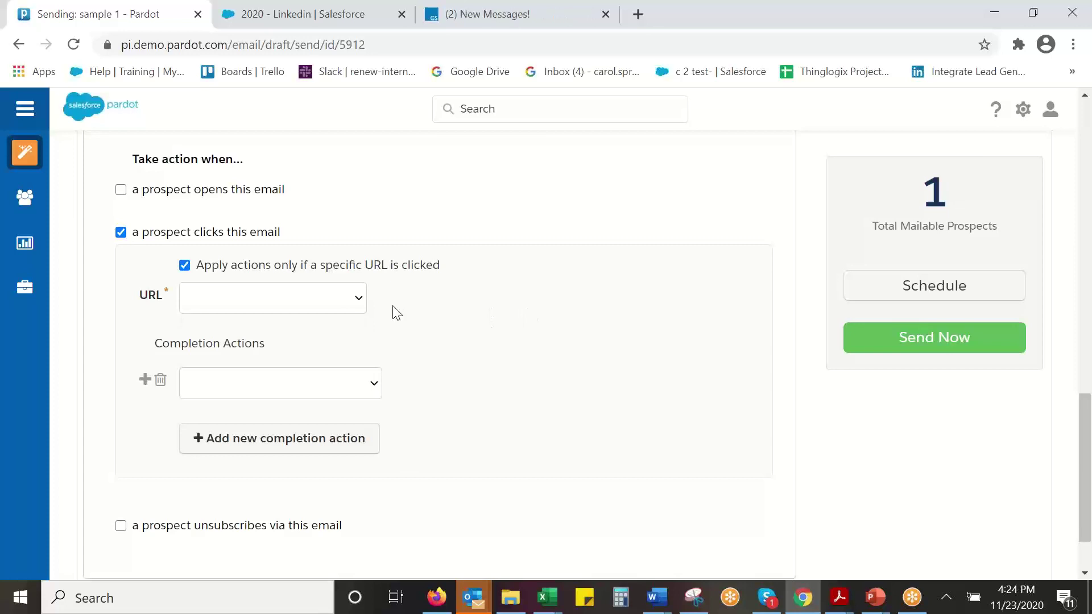
Set the completion action to Create Salesforce task and look over its task configuration fields
{"action": "left_click", "coordinate": [300, 387]}
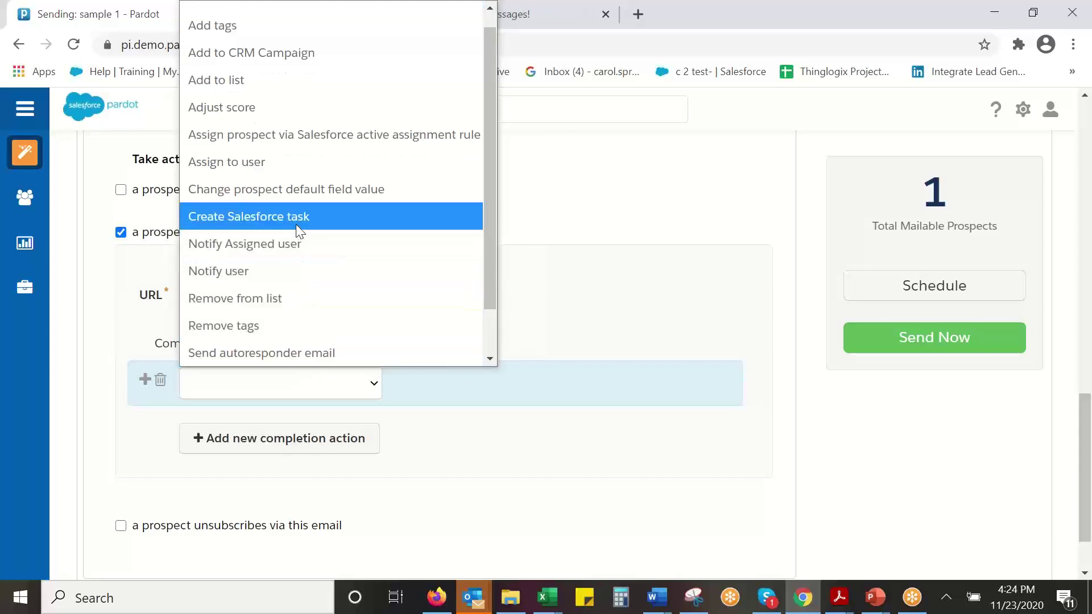
{"action": "left_click", "coordinate": [296, 220]}
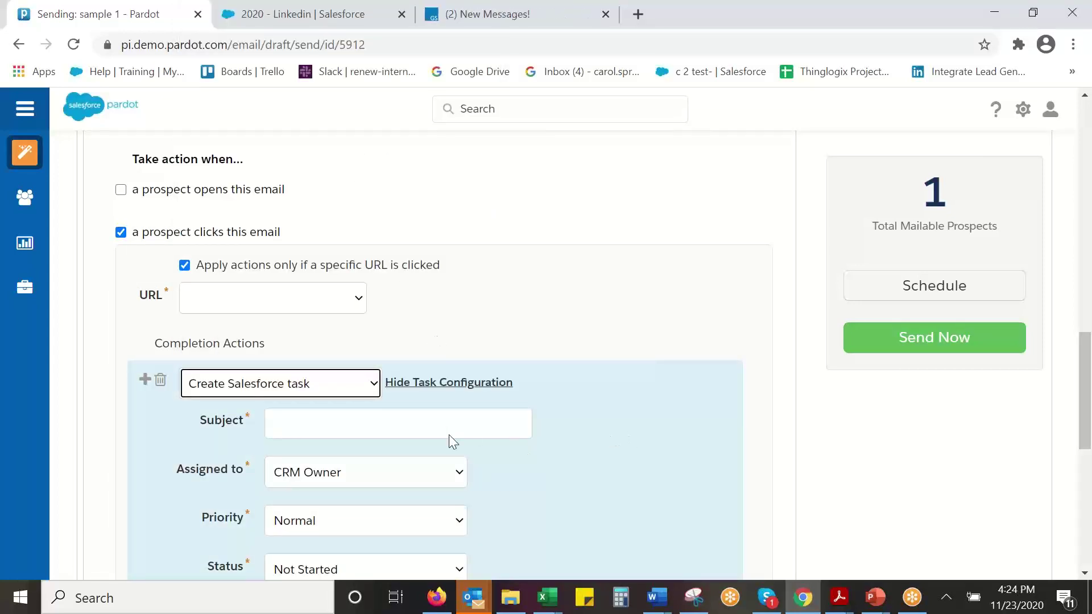
{"action": "scroll", "coordinate": [623, 439], "scroll_direction": "down", "scroll_amount": 4}
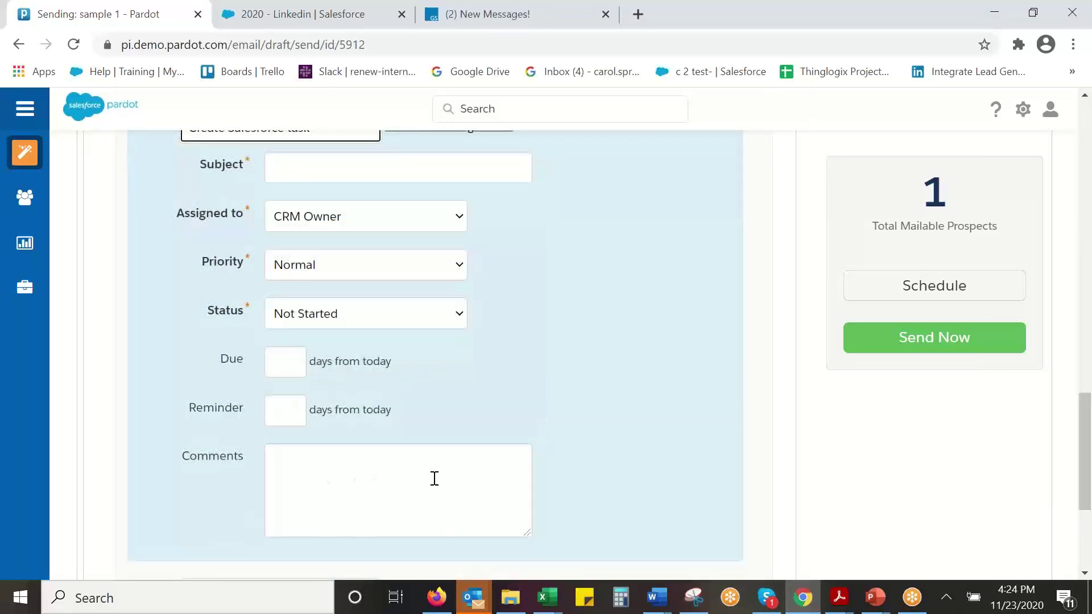
{"action": "scroll", "coordinate": [635, 421], "scroll_direction": "up", "scroll_amount": 3}
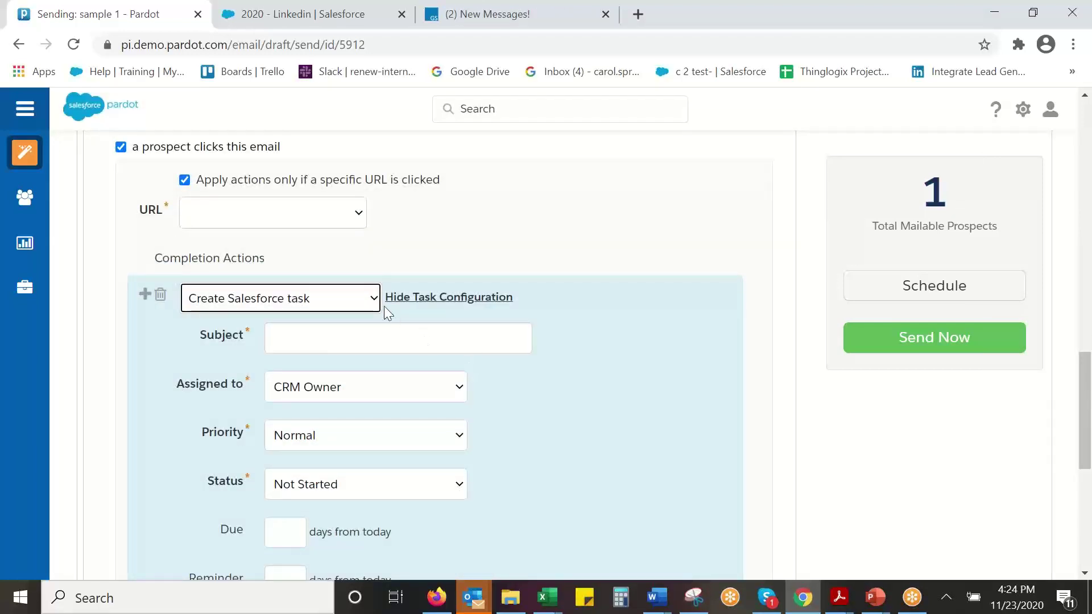
Change the completion action to Add to CRM Campaign for 2020 - Linkedin and look over the available status options, keeping Sent
{"action": "left_click", "coordinate": [364, 299]}
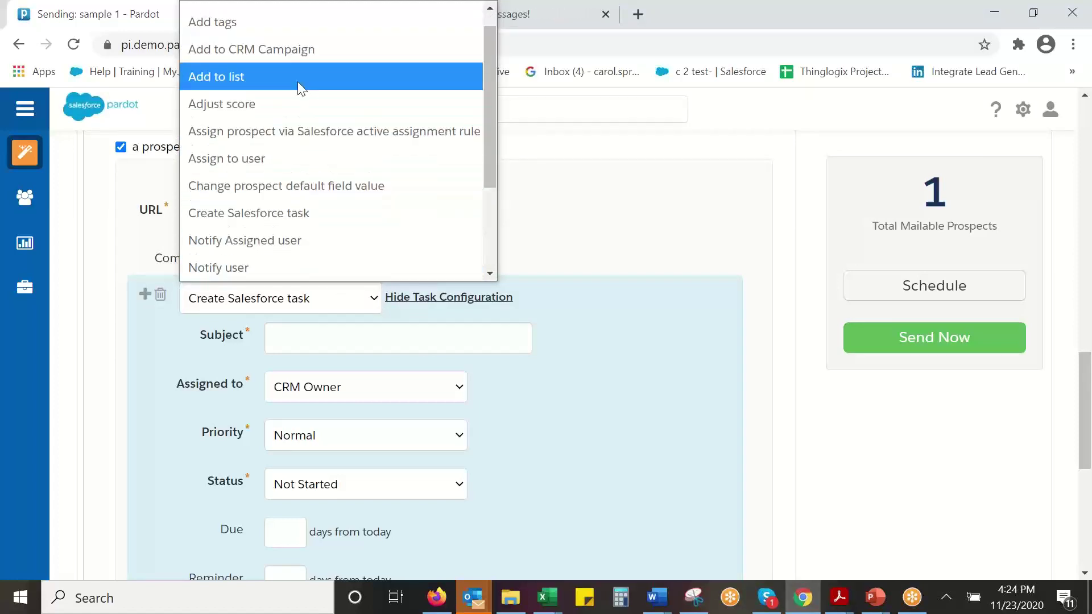
{"action": "left_click", "coordinate": [273, 49]}
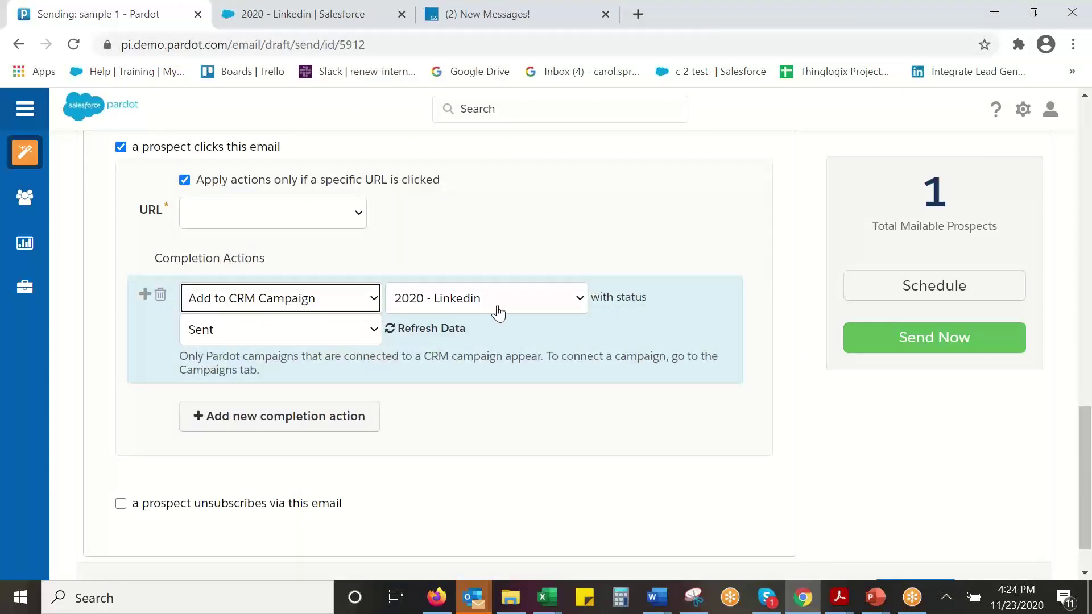
{"action": "left_click", "coordinate": [369, 333]}
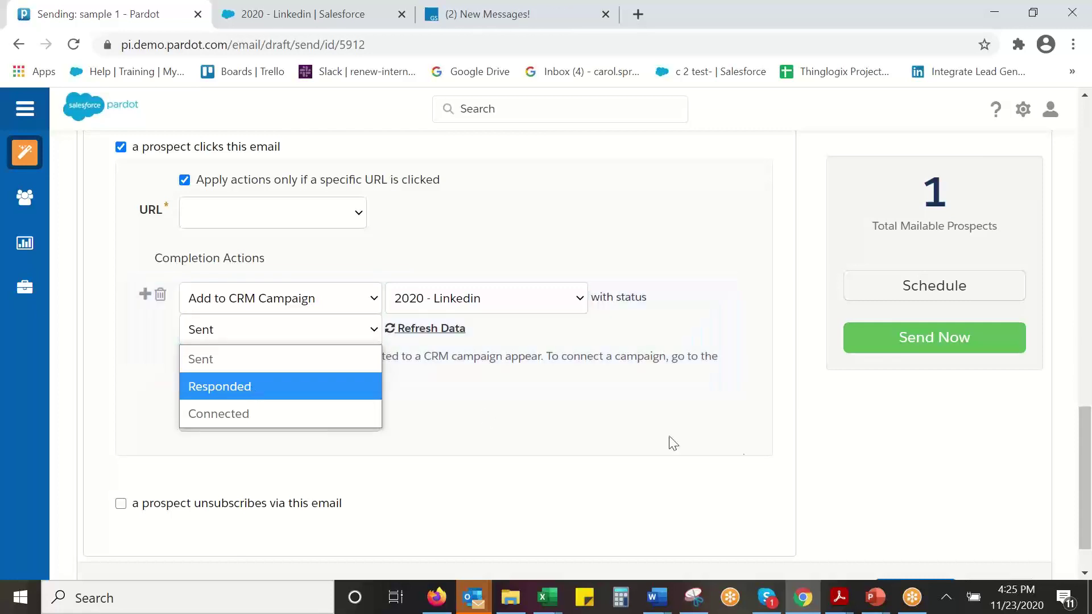
{"action": "left_click", "coordinate": [543, 483]}
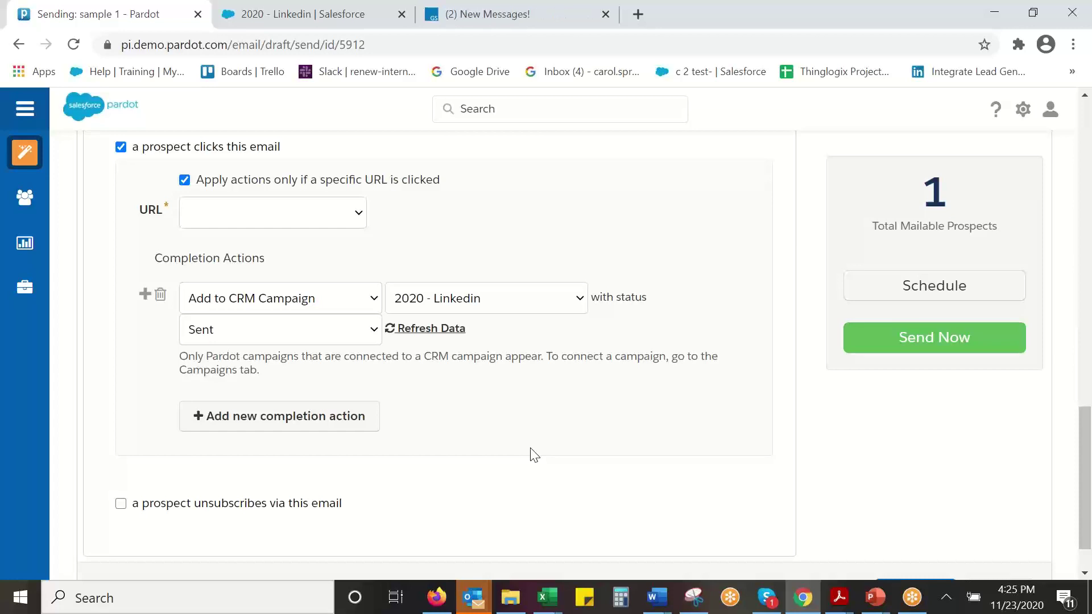
Schedule the list email to send on 2020-11-27 and confirm the scheduling
{"action": "scroll", "coordinate": [530, 455], "scroll_direction": "down", "scroll_amount": 1}
{"action": "scroll", "coordinate": [530, 455], "scroll_direction": "up", "scroll_amount": 3}
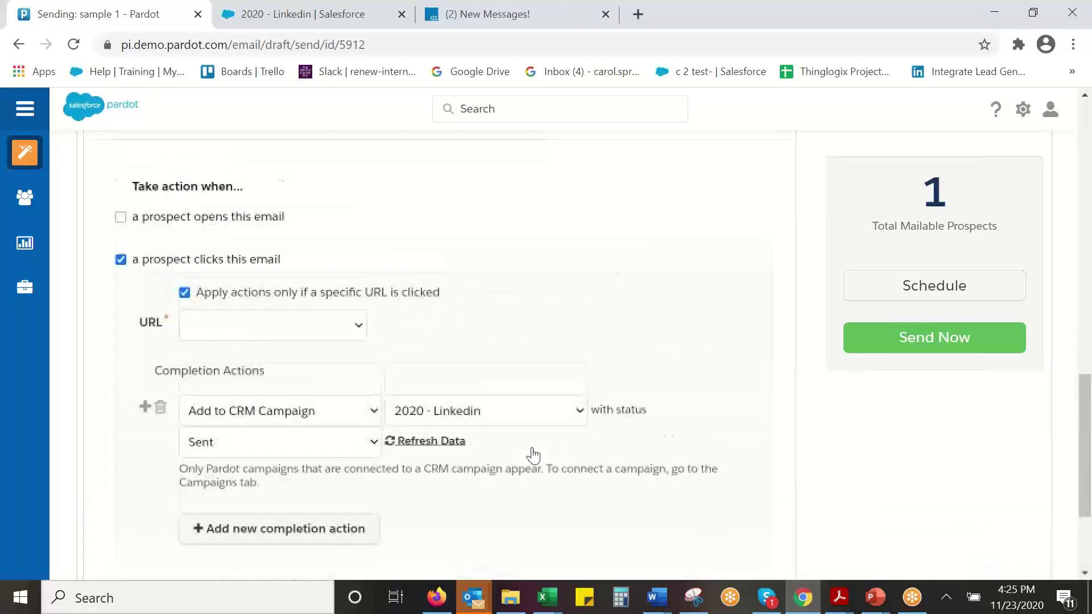
{"action": "scroll", "coordinate": [634, 419], "scroll_direction": "up", "scroll_amount": 5}
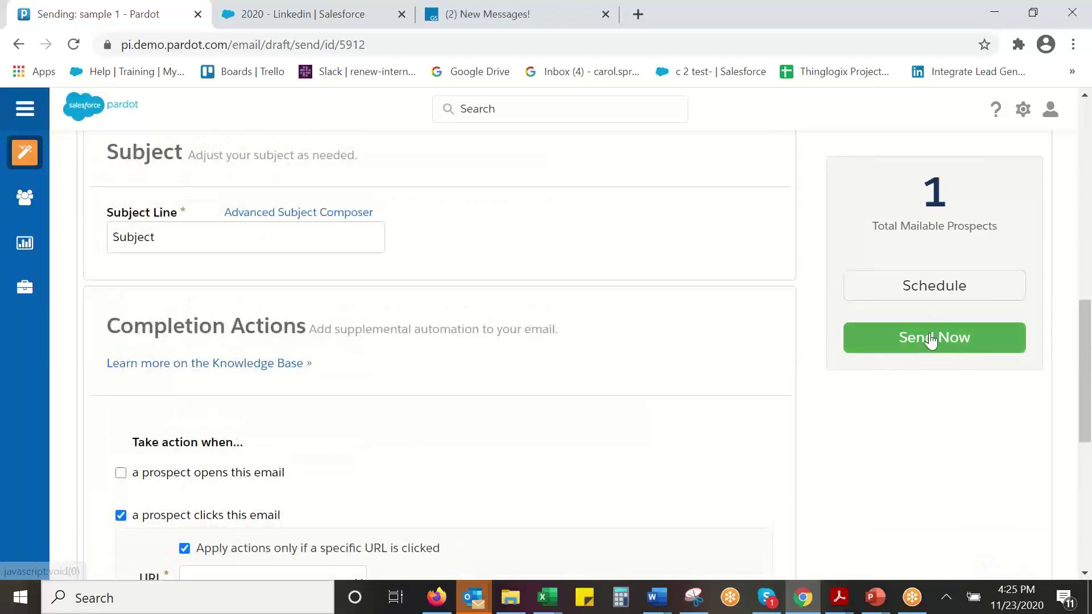
{"action": "left_click", "coordinate": [936, 286]}
{"action": "scroll", "coordinate": [950, 350], "scroll_direction": "down", "scroll_amount": 1}
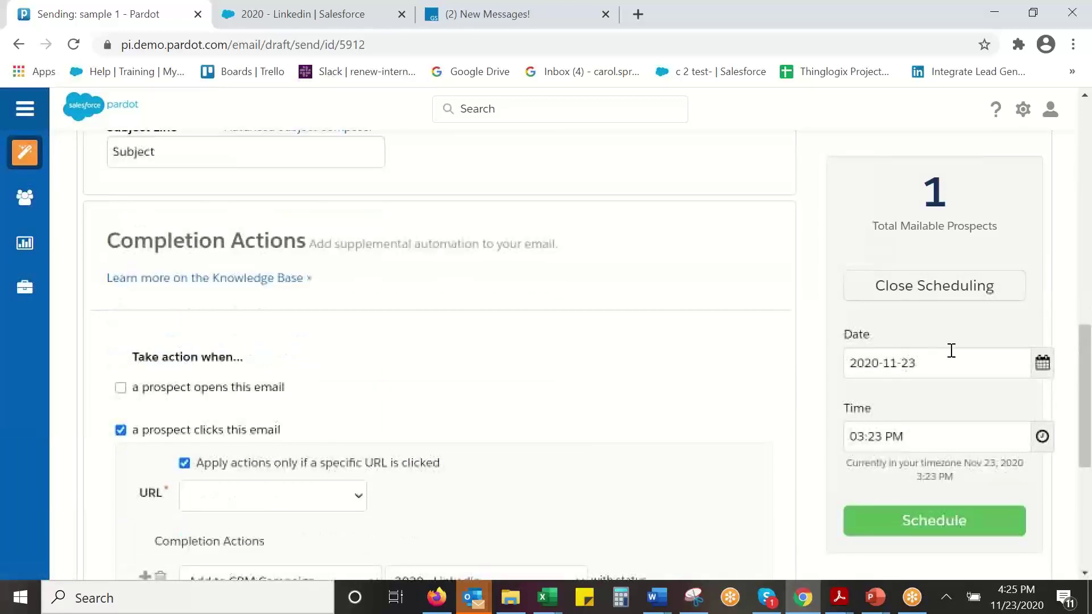
{"action": "left_click", "coordinate": [996, 363]}
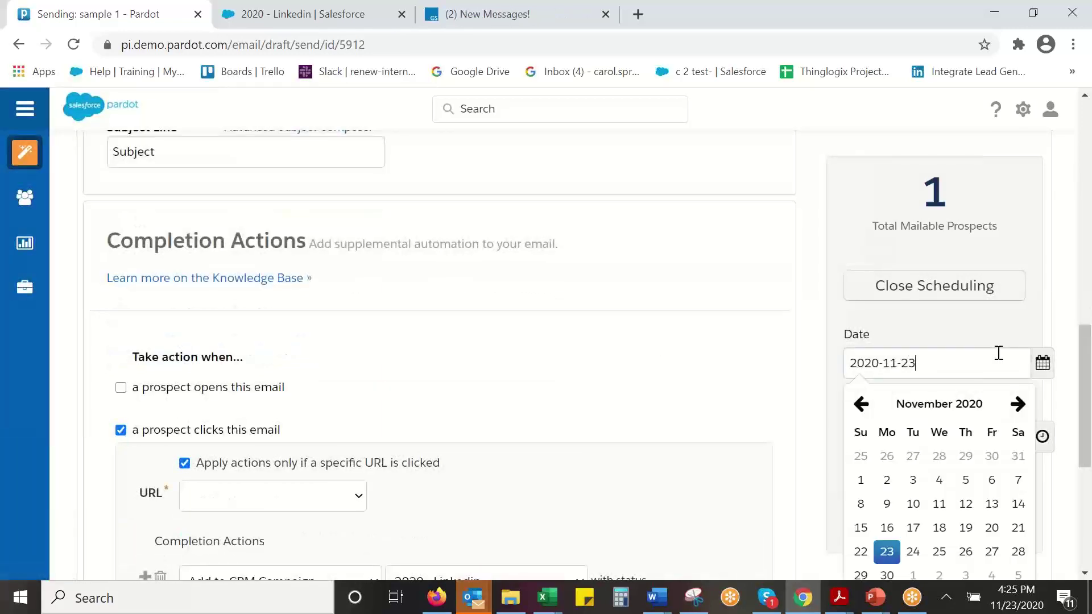
{"action": "left_click", "coordinate": [992, 552]}
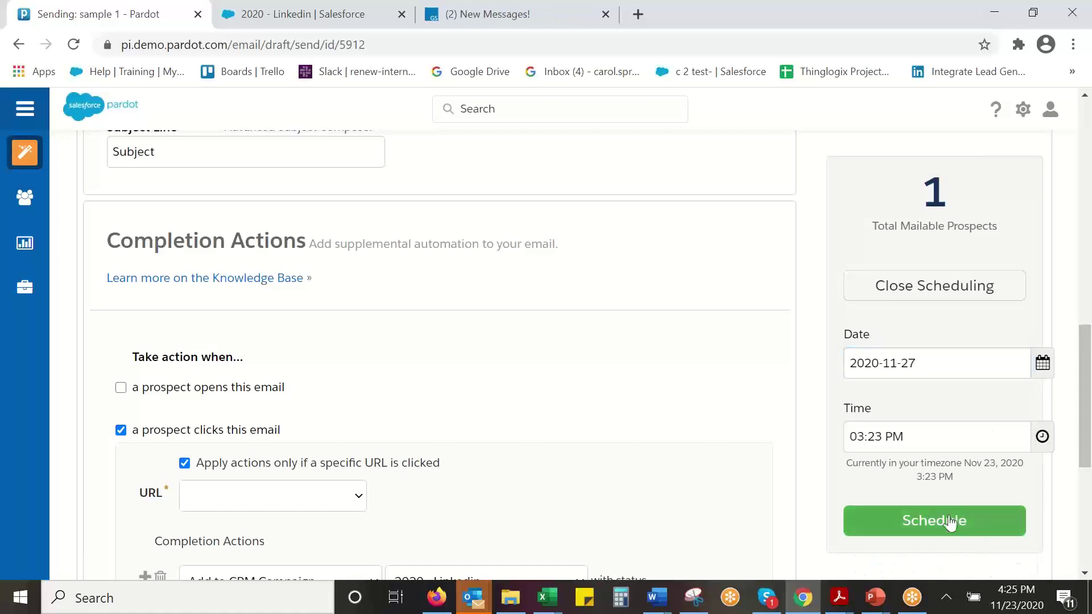
{"action": "left_click", "coordinate": [946, 521]}
{"action": "left_click", "coordinate": [512, 199]}
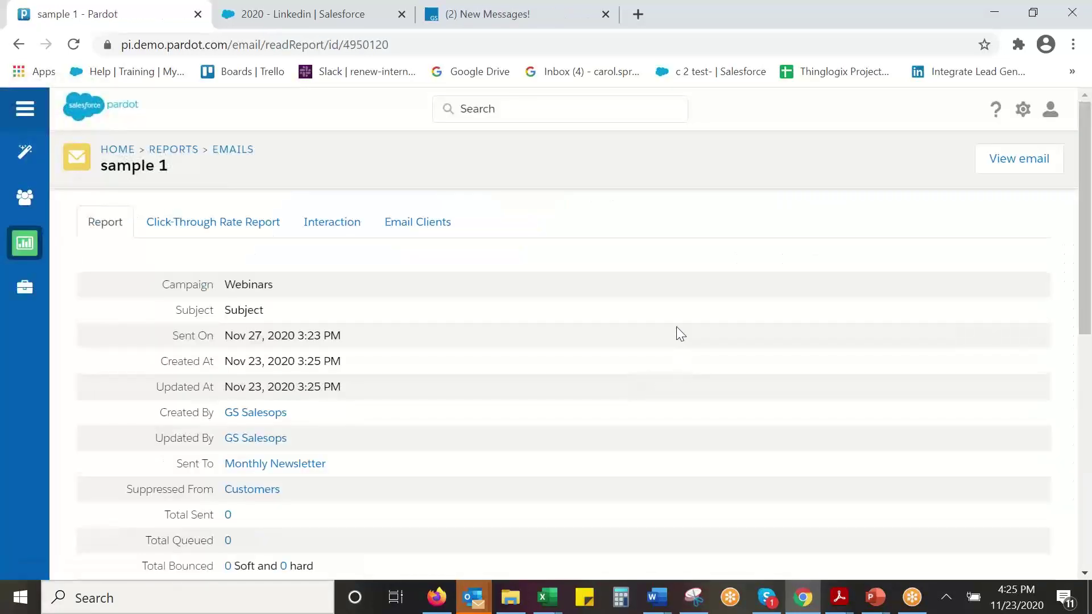
Open the list of scheduled emails and check it for the sample 1 email
{"action": "mouse_move", "coordinate": [22, 159]}
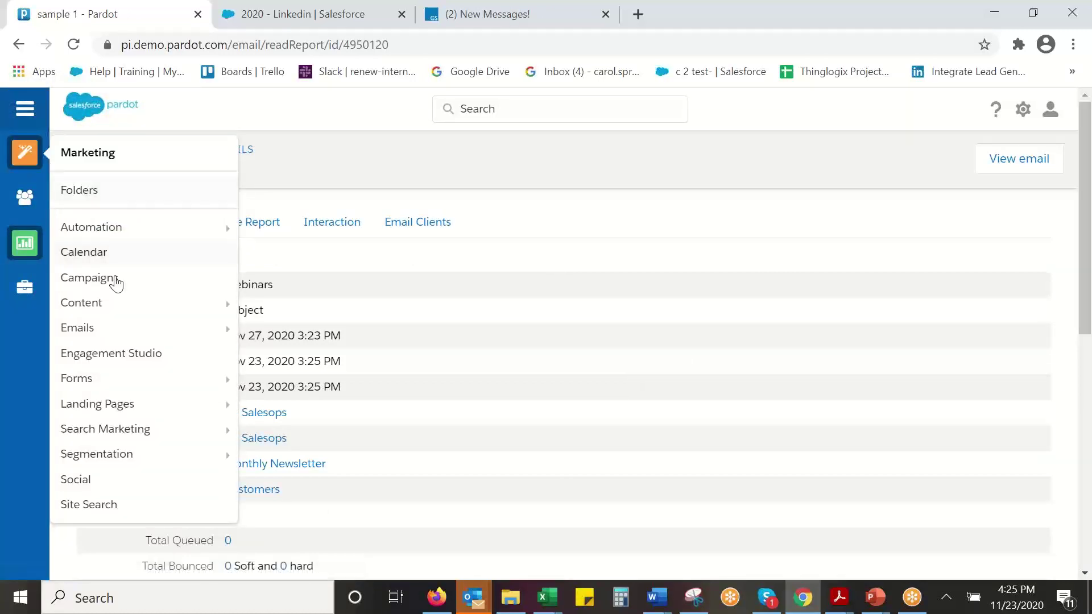
{"action": "mouse_move", "coordinate": [122, 325]}
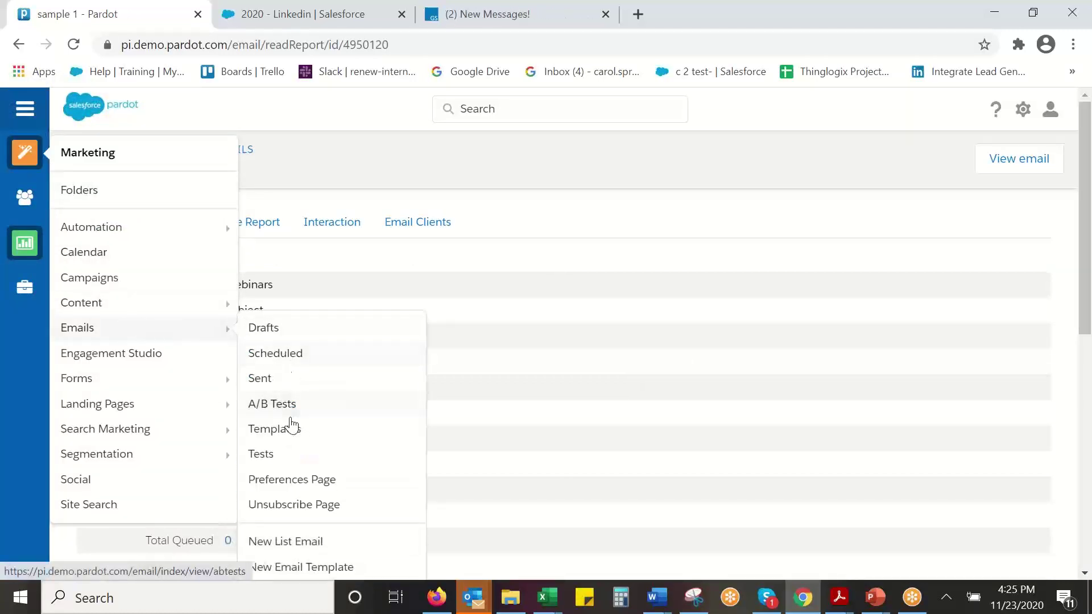
{"action": "left_click", "coordinate": [284, 362]}
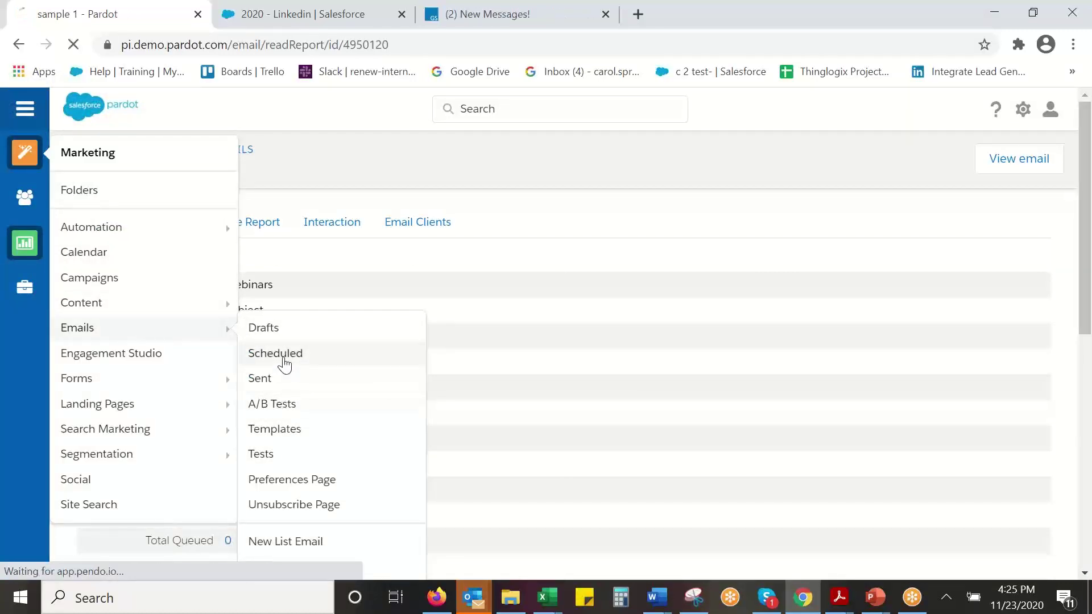
{"action": "scroll", "coordinate": [518, 420], "scroll_direction": "down", "scroll_amount": 1}
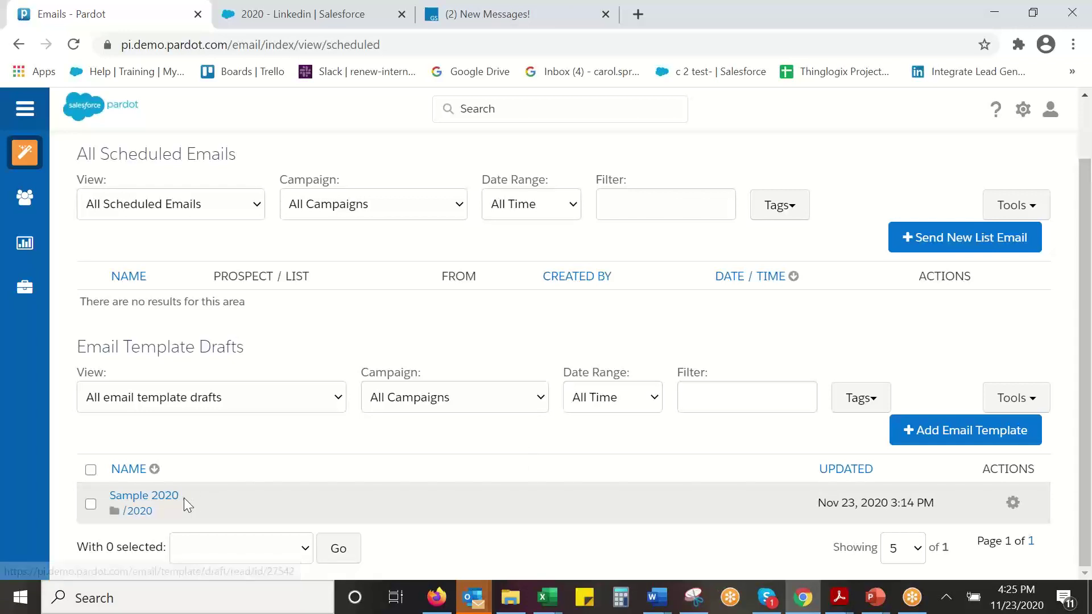
{"action": "scroll", "coordinate": [366, 398], "scroll_direction": "up", "scroll_amount": 1}
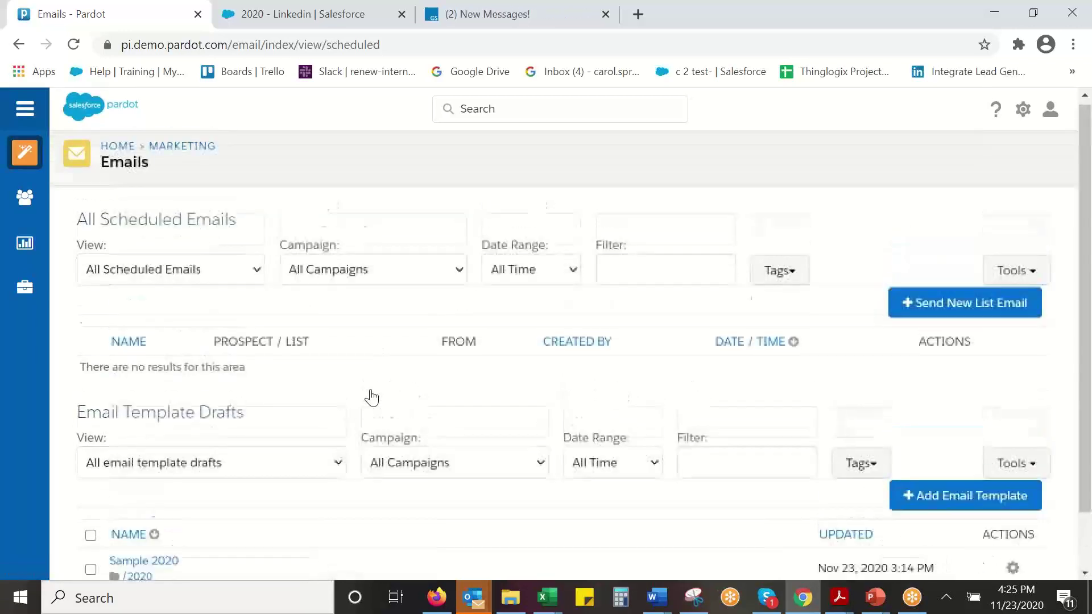
Open the email drafts and view the contents of the Sample 2020 template draft
{"action": "mouse_move", "coordinate": [24, 152]}
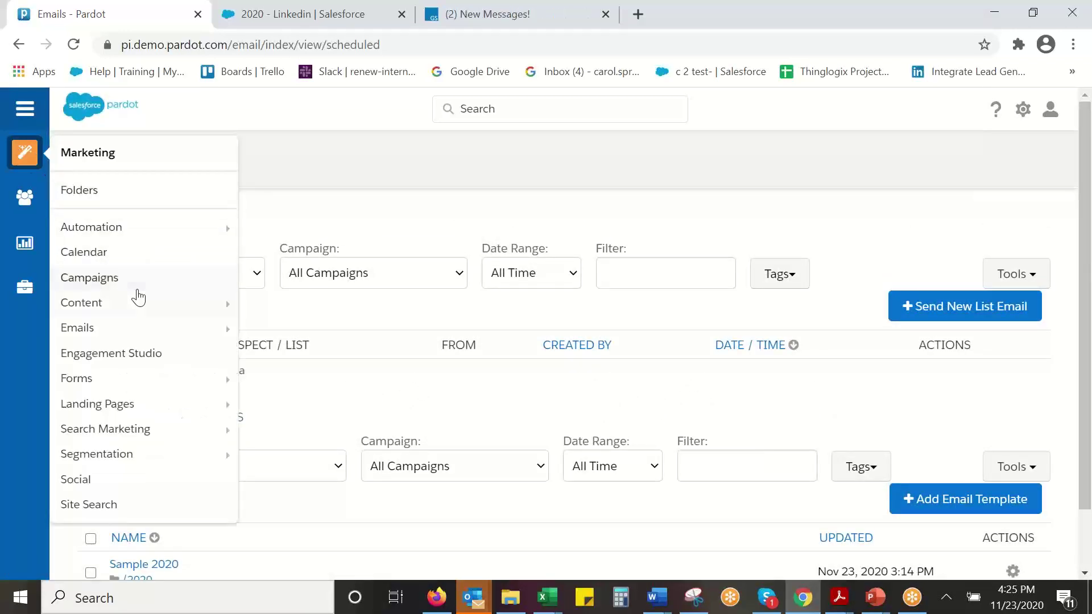
{"action": "mouse_move", "coordinate": [143, 328]}
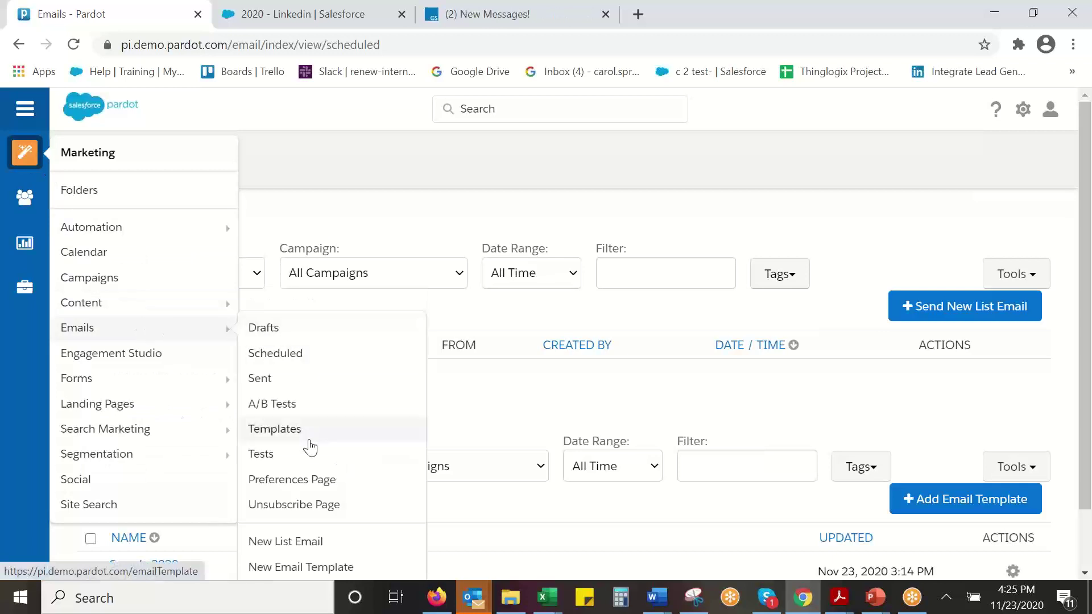
{"action": "left_click", "coordinate": [274, 329]}
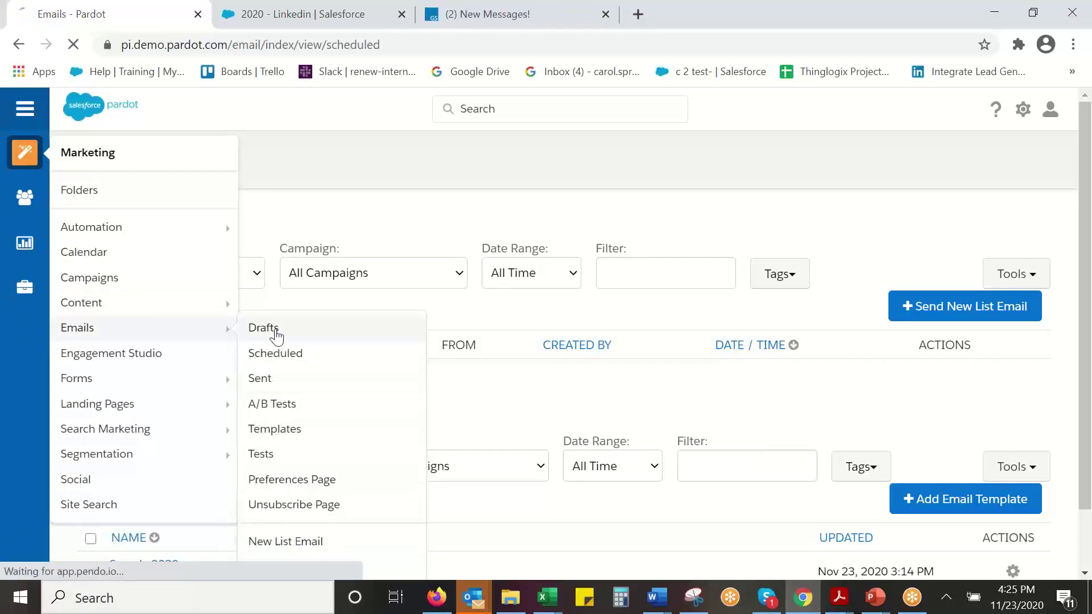
{"action": "scroll", "coordinate": [526, 396], "scroll_direction": "down", "scroll_amount": 1}
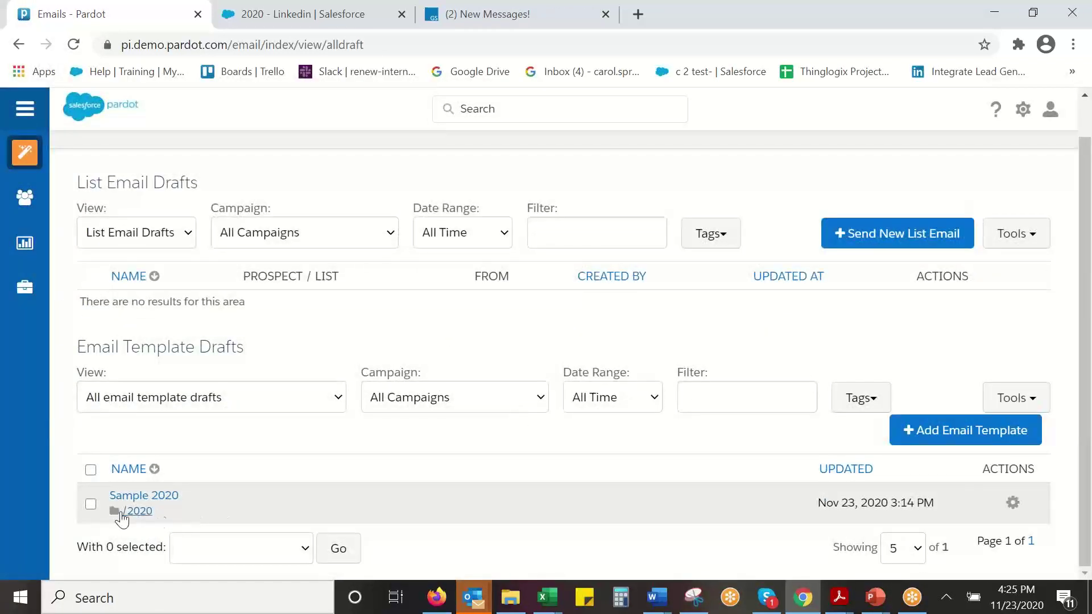
{"action": "left_click", "coordinate": [162, 500]}
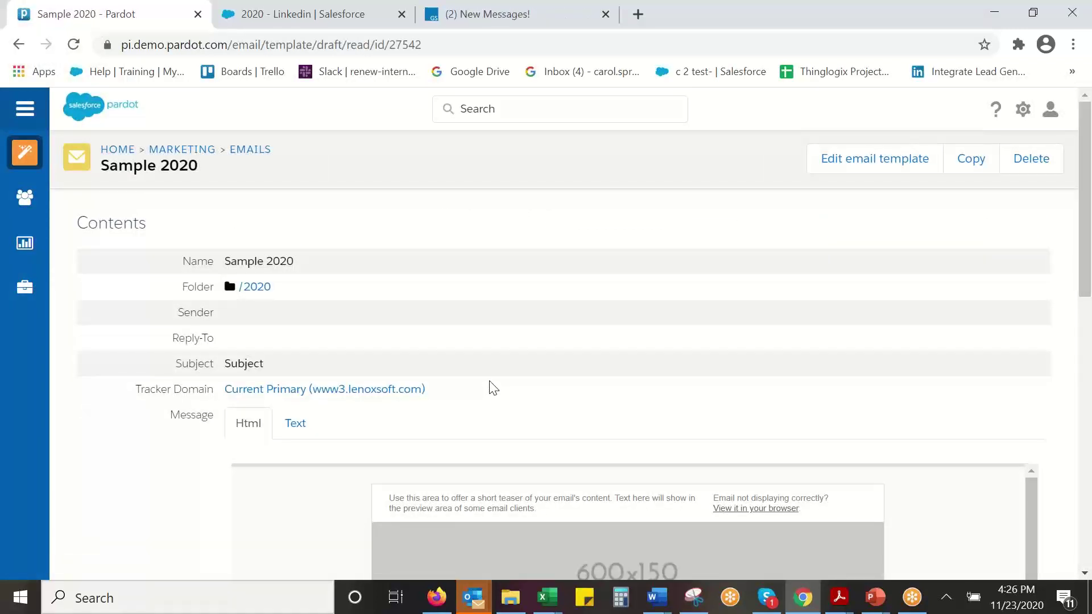
{"action": "scroll", "coordinate": [490, 386], "scroll_direction": "down", "scroll_amount": 2}
{"action": "scroll", "coordinate": [490, 384], "scroll_direction": "up", "scroll_amount": 2}
Return to the scheduled emails list and check it again for the sample 1 email
{"action": "mouse_move", "coordinate": [32, 156]}
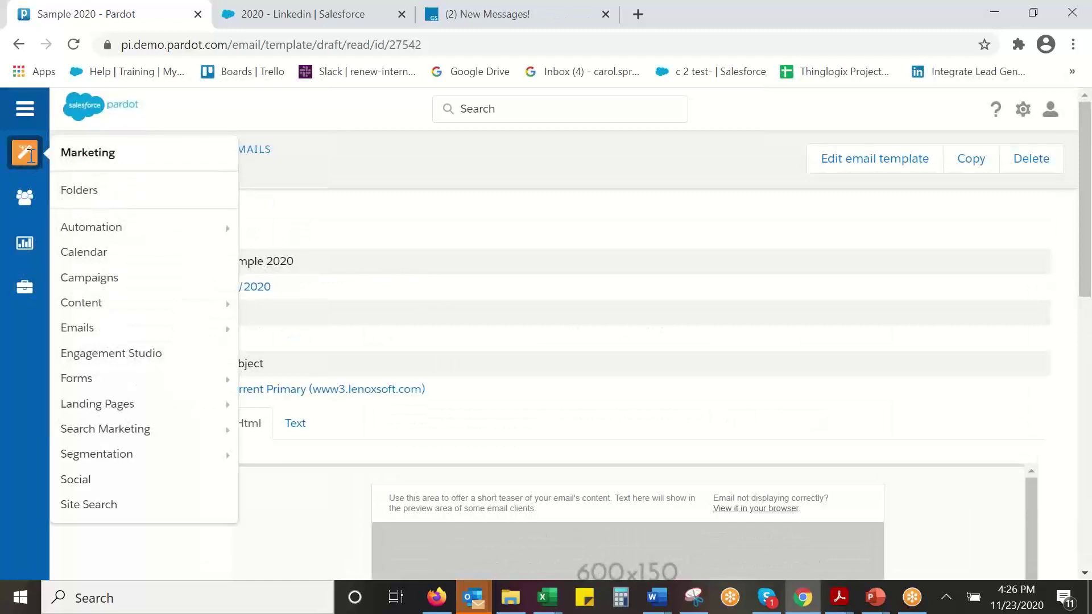
{"action": "mouse_move", "coordinate": [124, 326]}
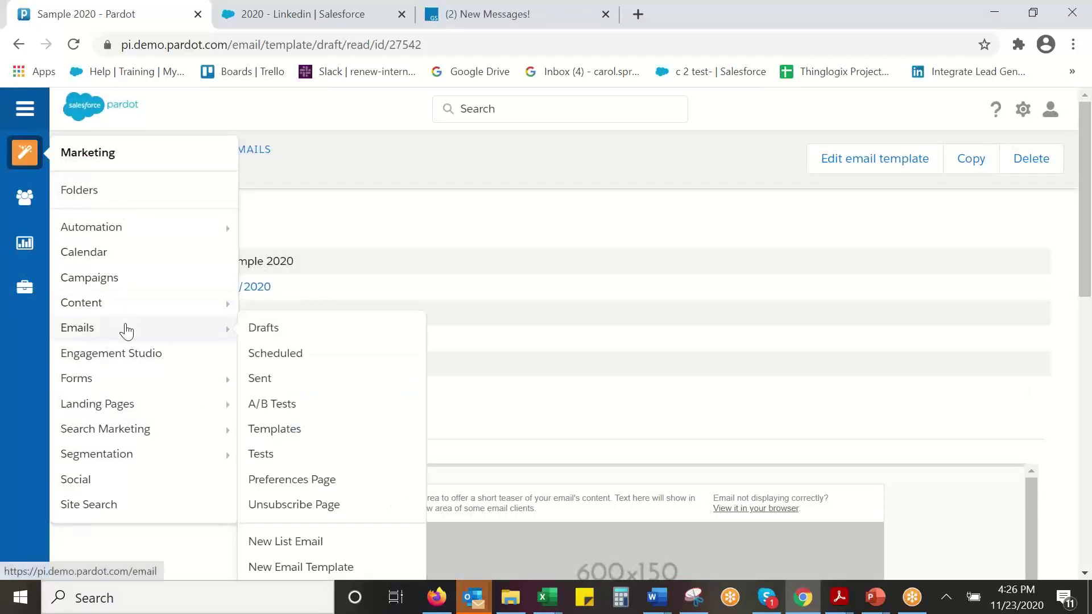
{"action": "left_click", "coordinate": [305, 352]}
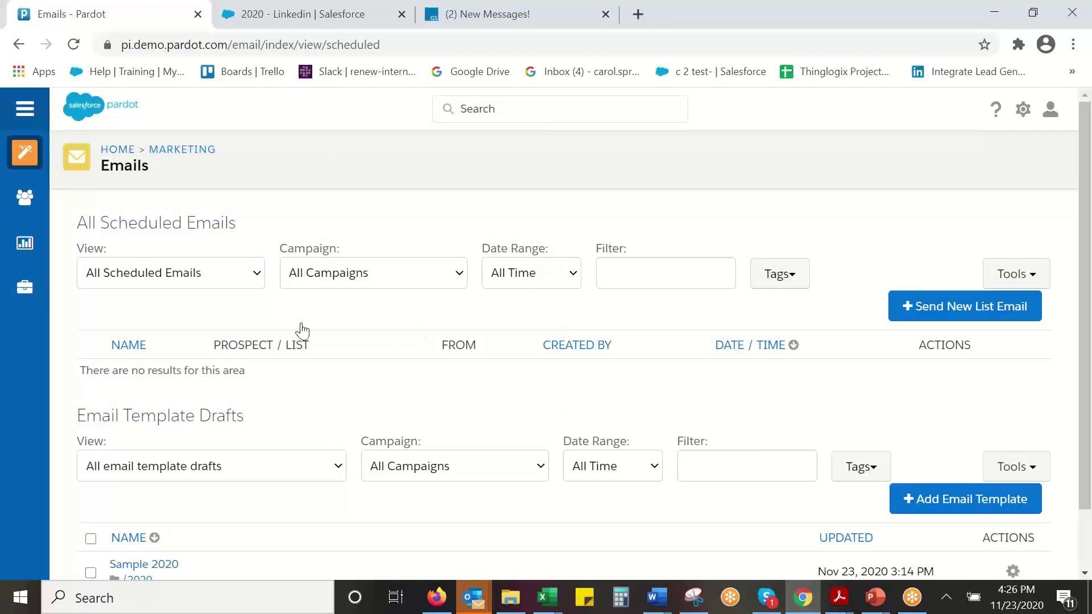